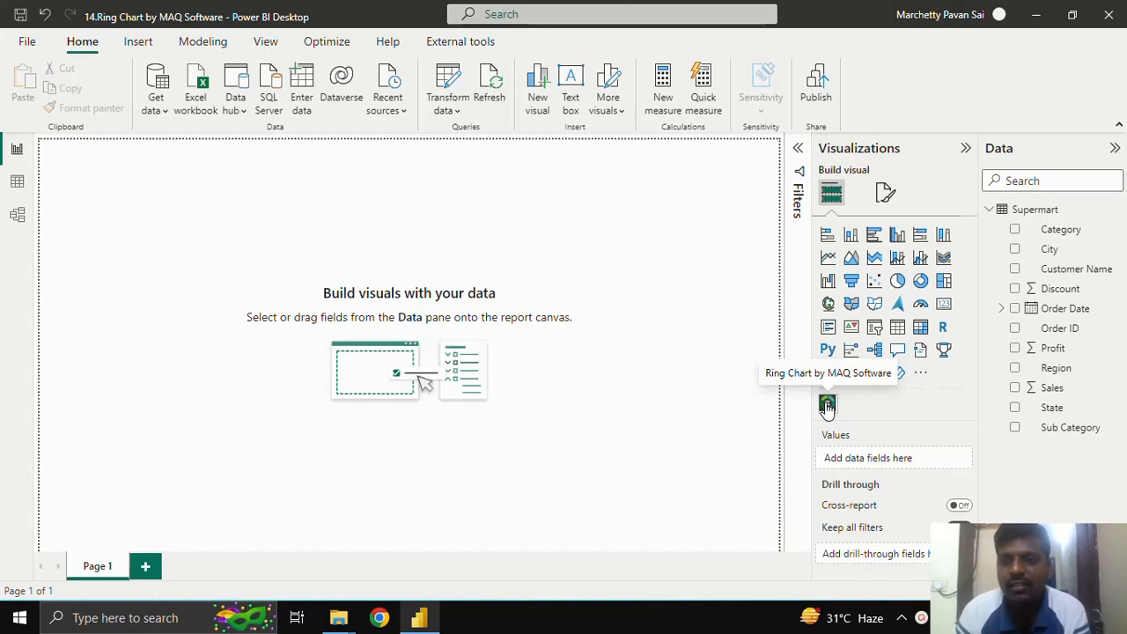
- Insert a Ring Chart by MAQ Software visual, place it near the middle of the page and enlarge it
click(827, 403)
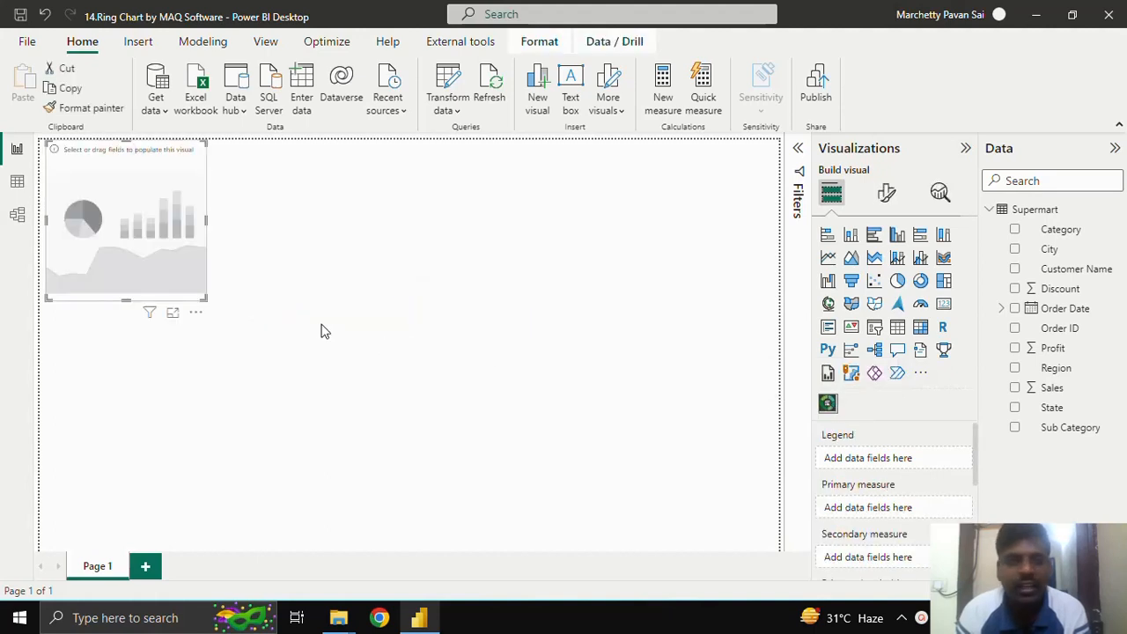
drag(321, 275, 372, 287)
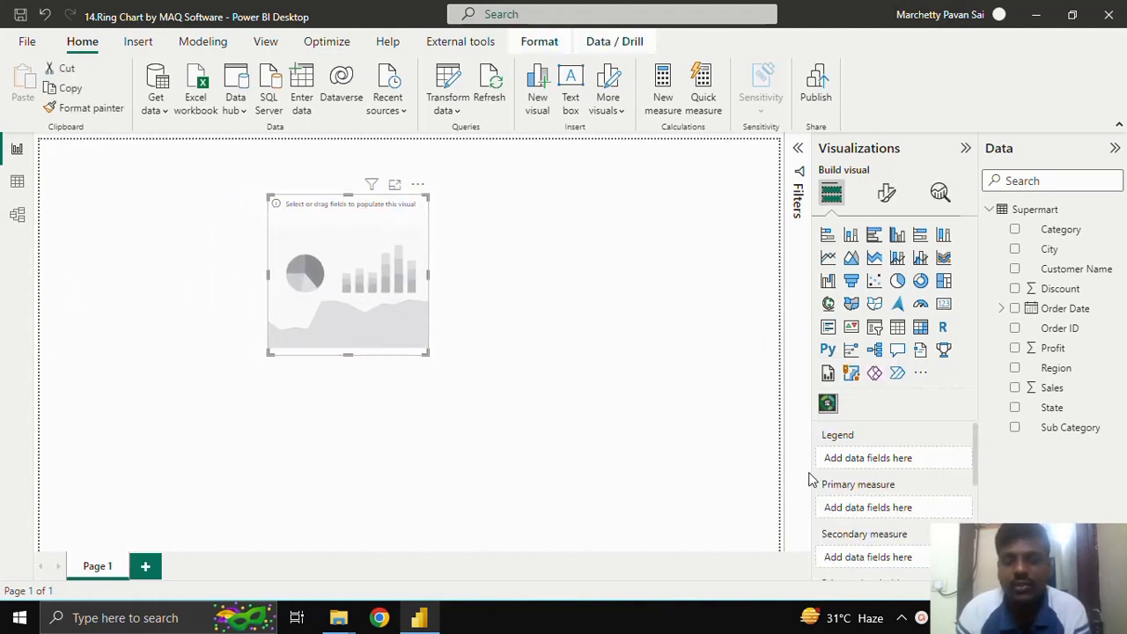
scroll(877, 468, down, 1)
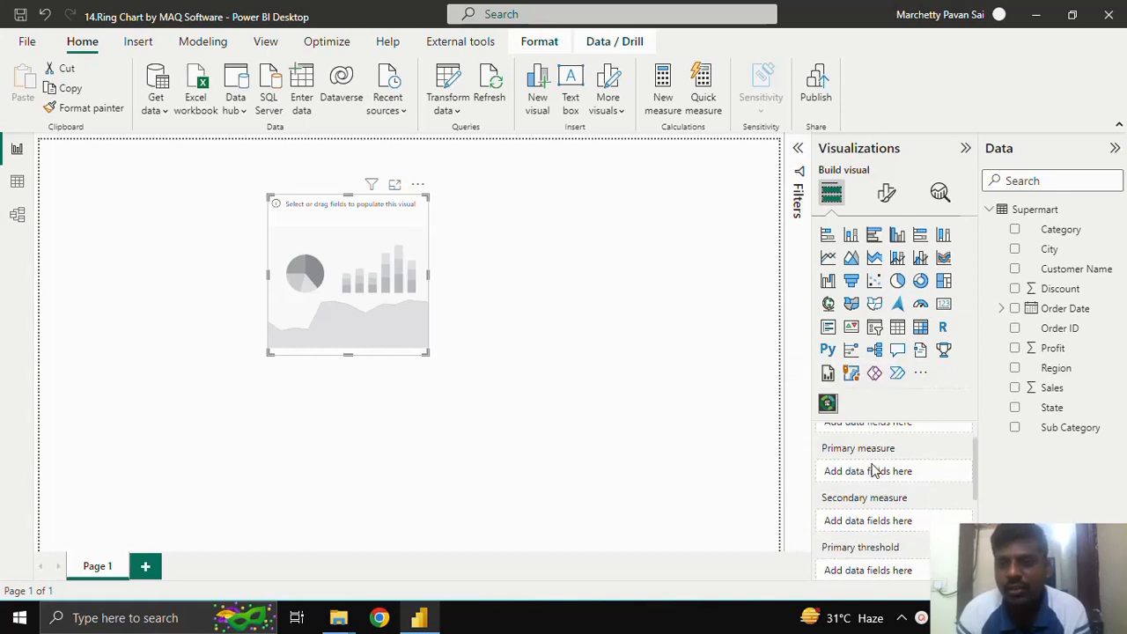
scroll(878, 478, up, 1)
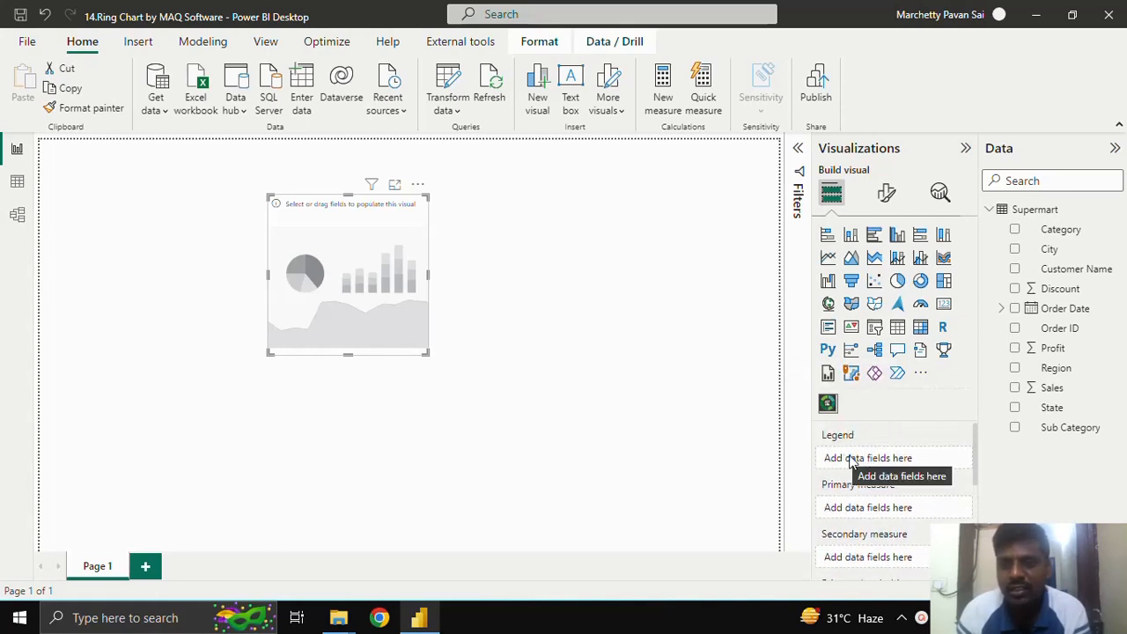
scroll(867, 511, down, 1)
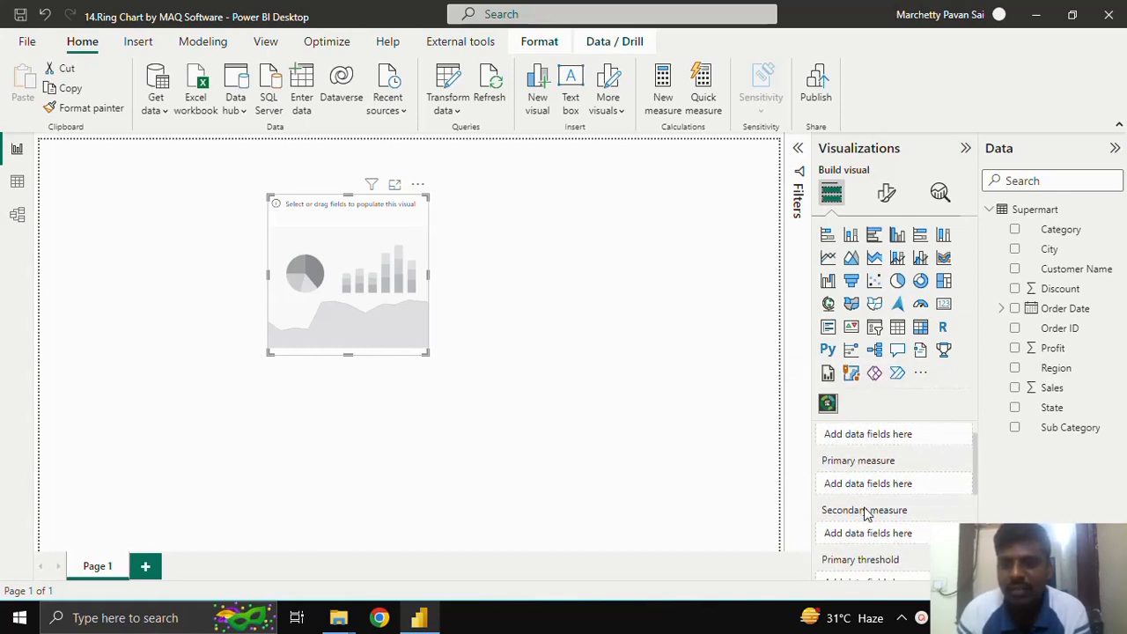
scroll(865, 527, down, 3)
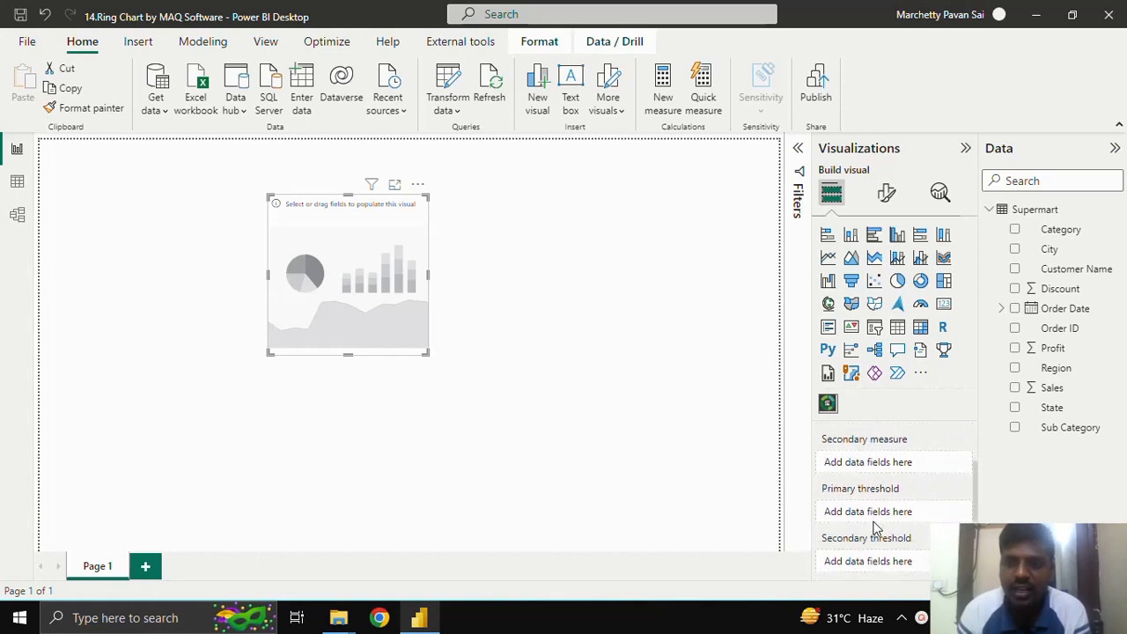
scroll(870, 513, down, 2)
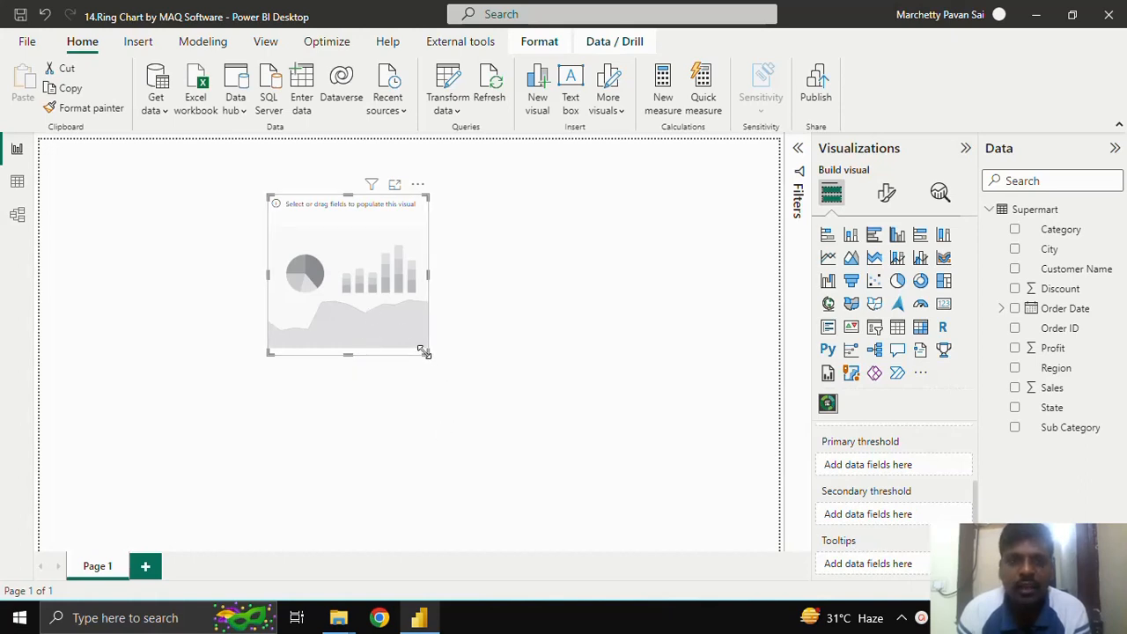
drag(423, 352, 558, 443)
- Assign Category as the ring chart's legend and Sales as its primary measure
scroll(891, 528, up, 3)
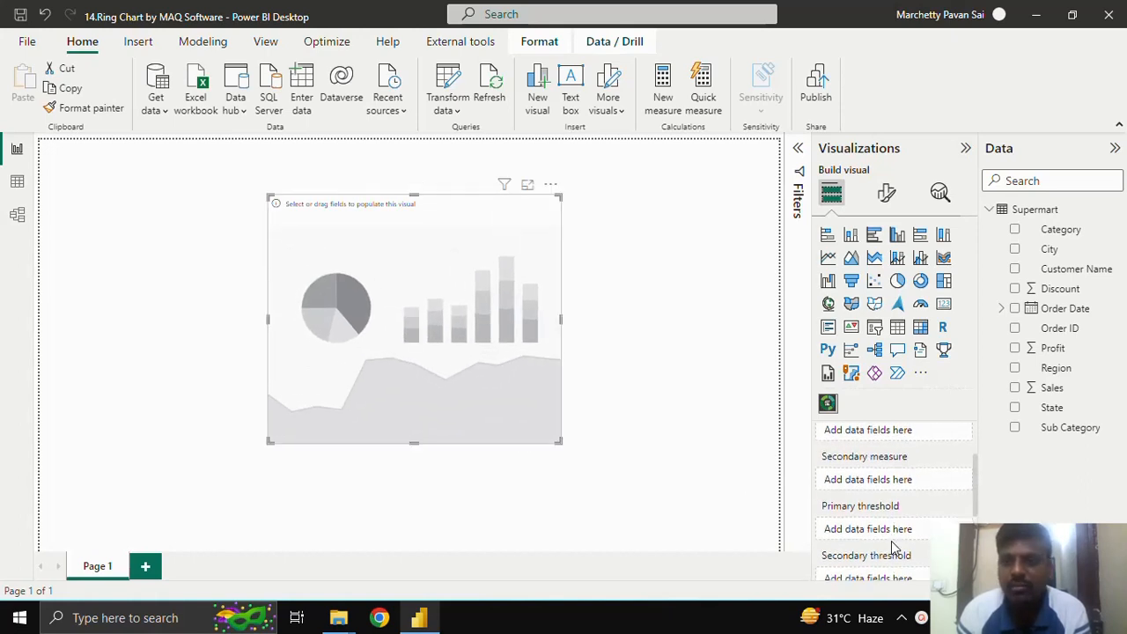
scroll(891, 542, up, 2)
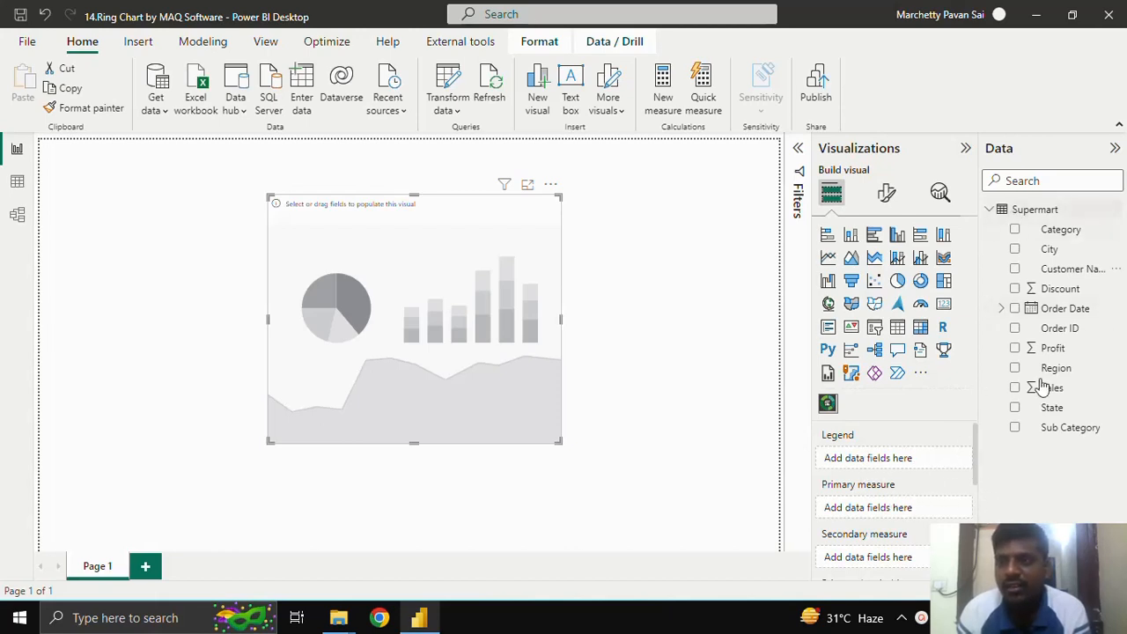
click(1016, 231)
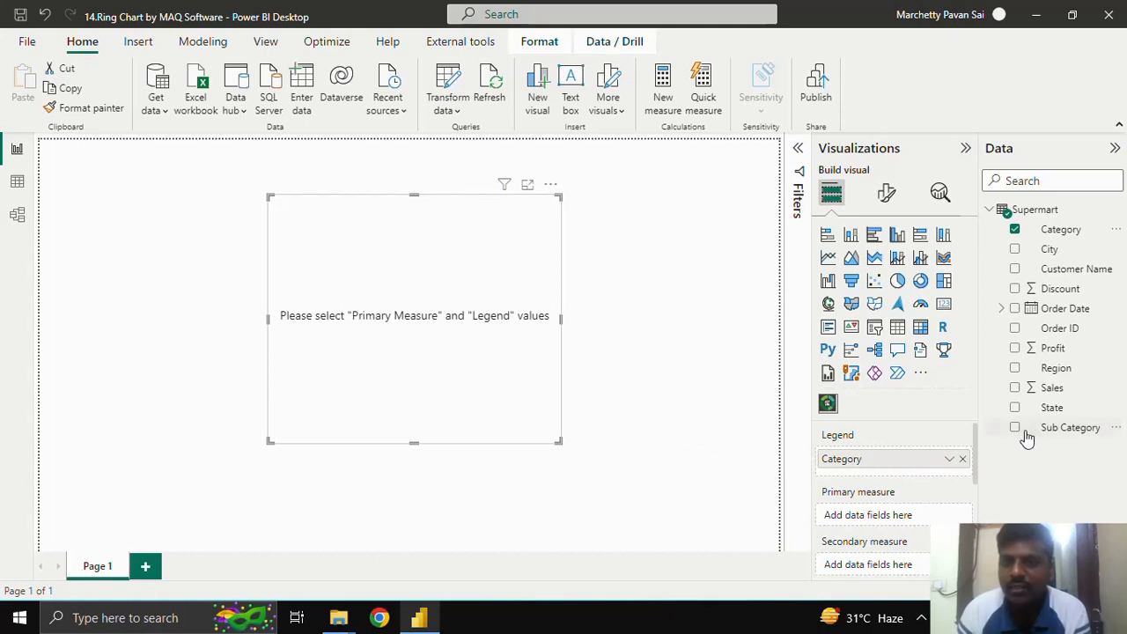
drag(1017, 392, 870, 518)
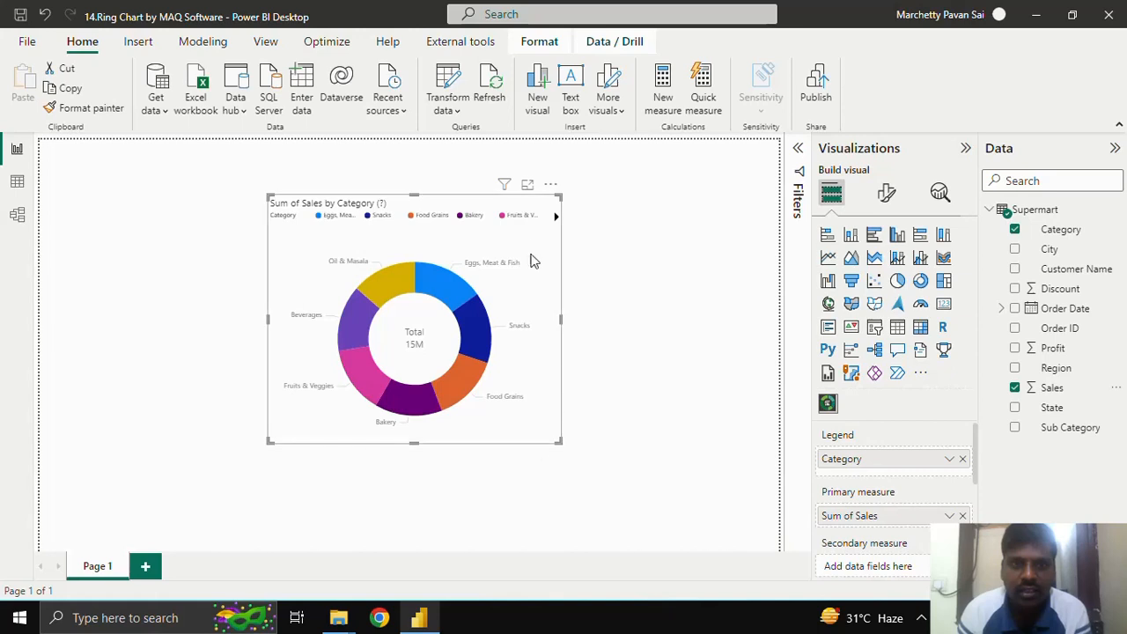
- Show the ring chart in focus mode and add Profit as its secondary measure
click(526, 184)
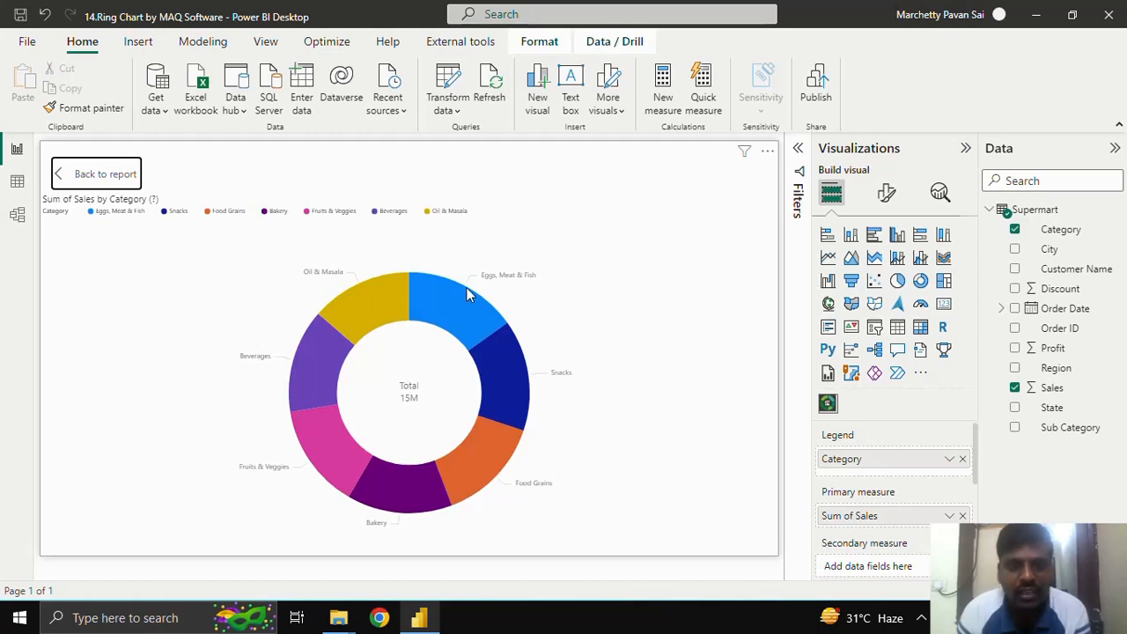
mouse_move(436, 275)
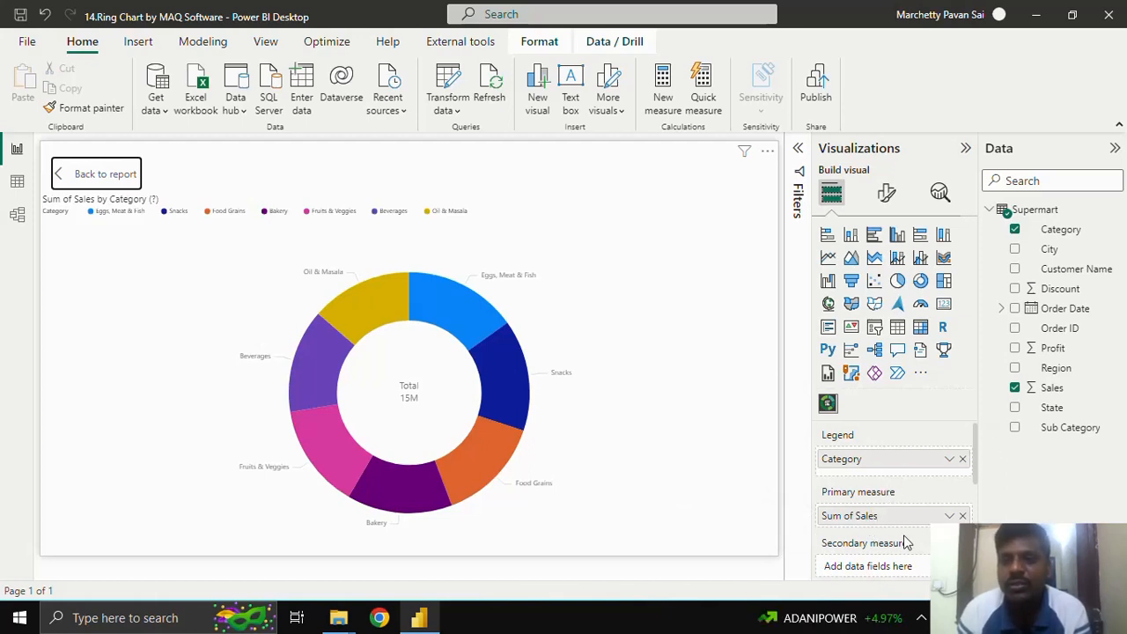
scroll(907, 540, down, 1)
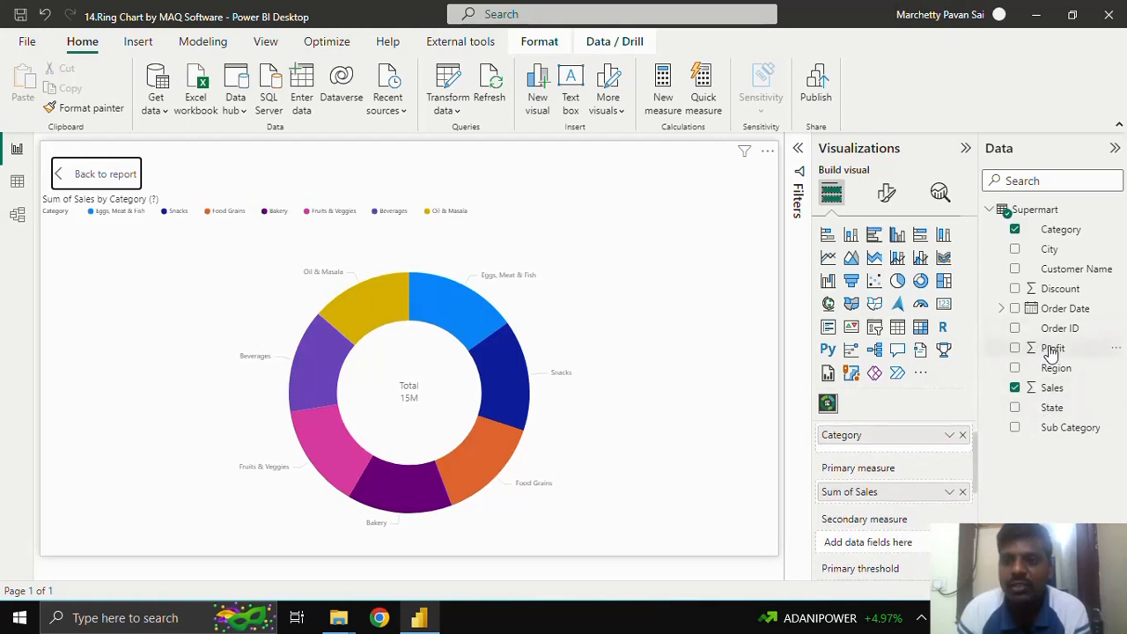
drag(1044, 349, 900, 548)
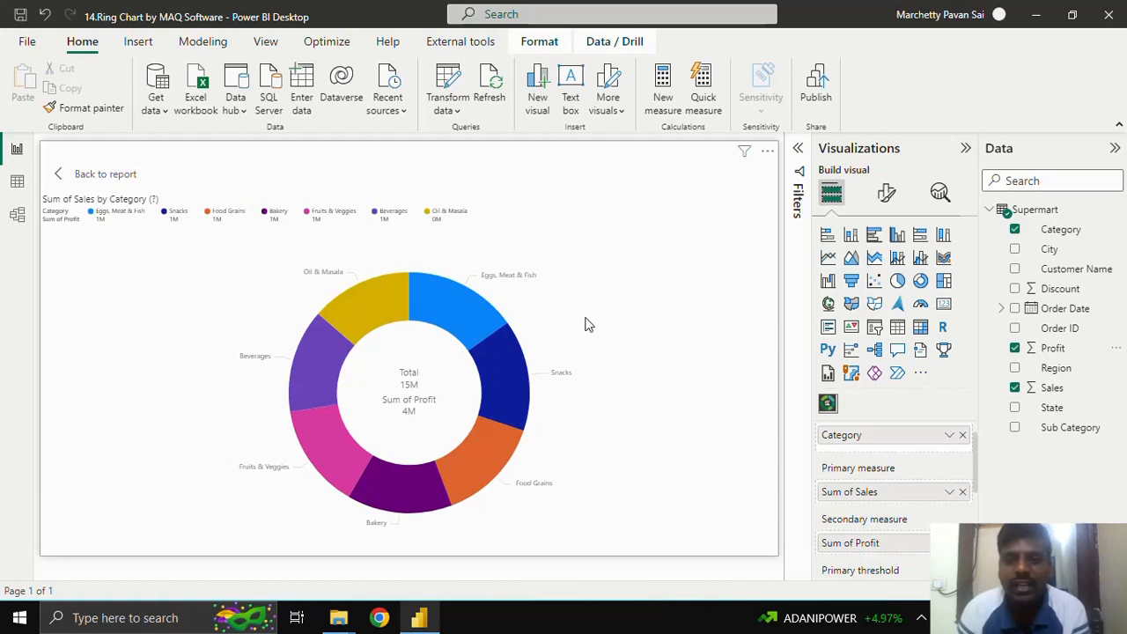
scroll(890, 480, down, 2)
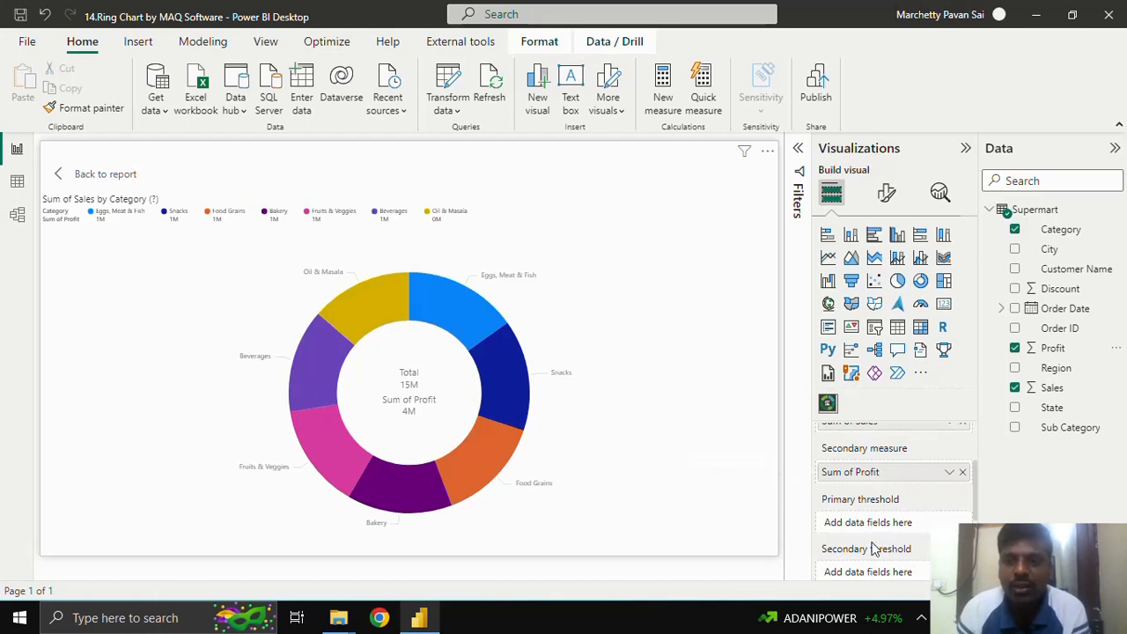
scroll(887, 541, down, 3)
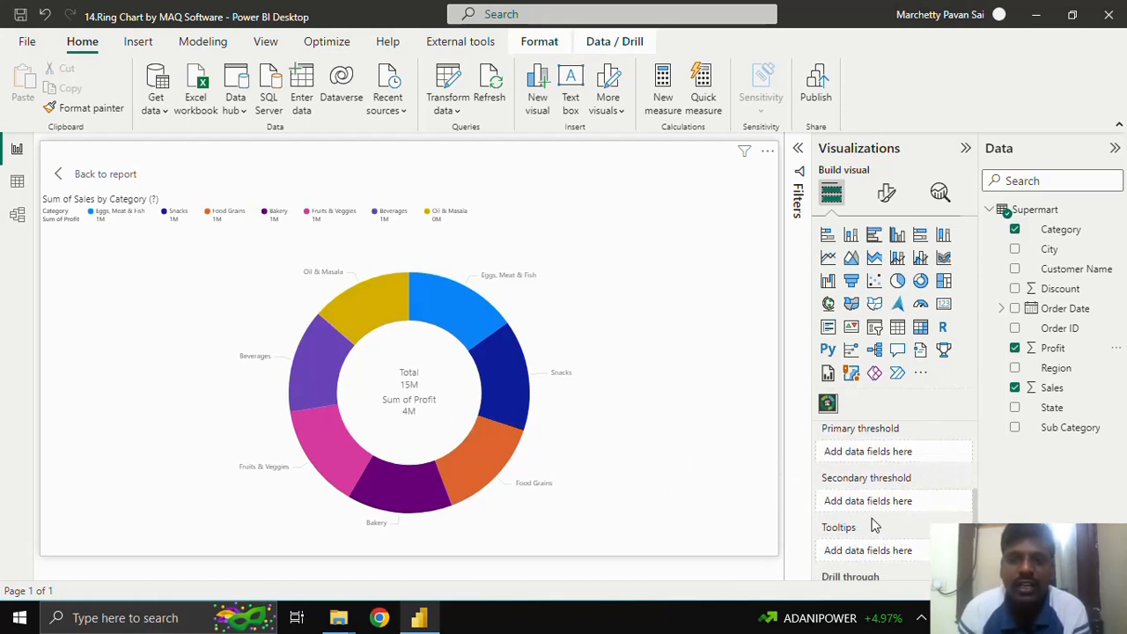
scroll(880, 540, down, 1)
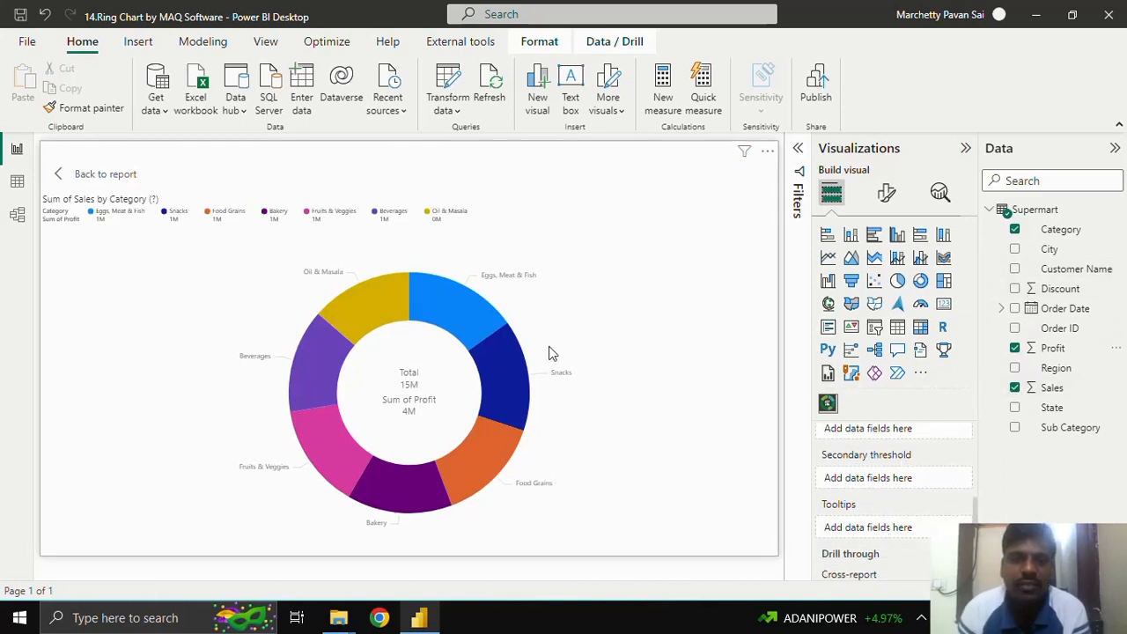
mouse_move(466, 322)
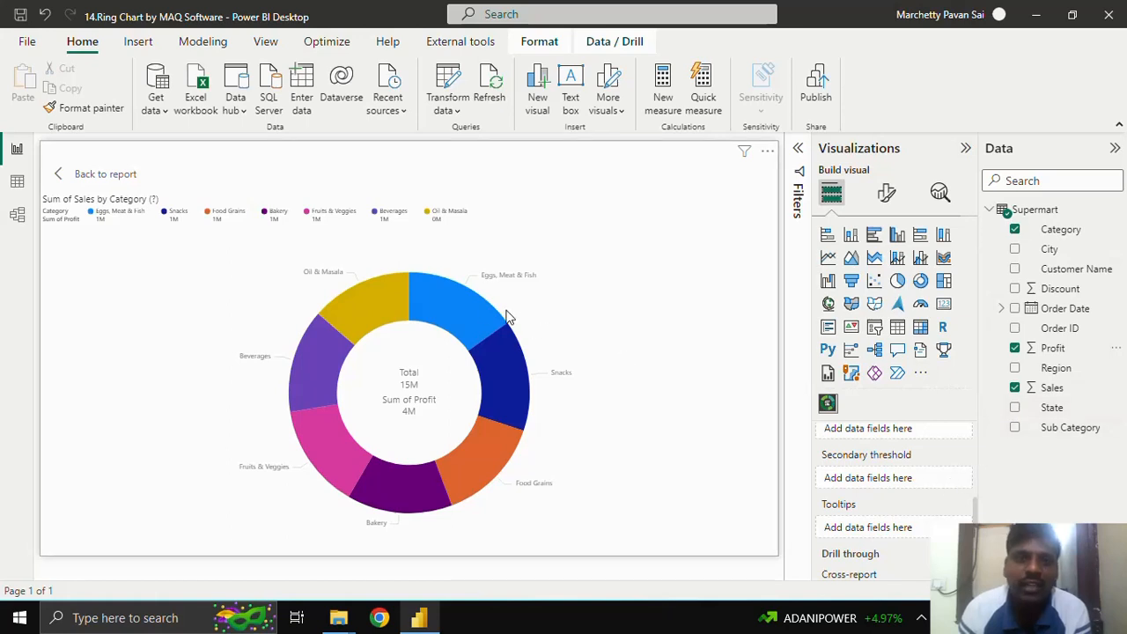
- Open the ring chart's formatting options and expand the Legend settings
click(886, 192)
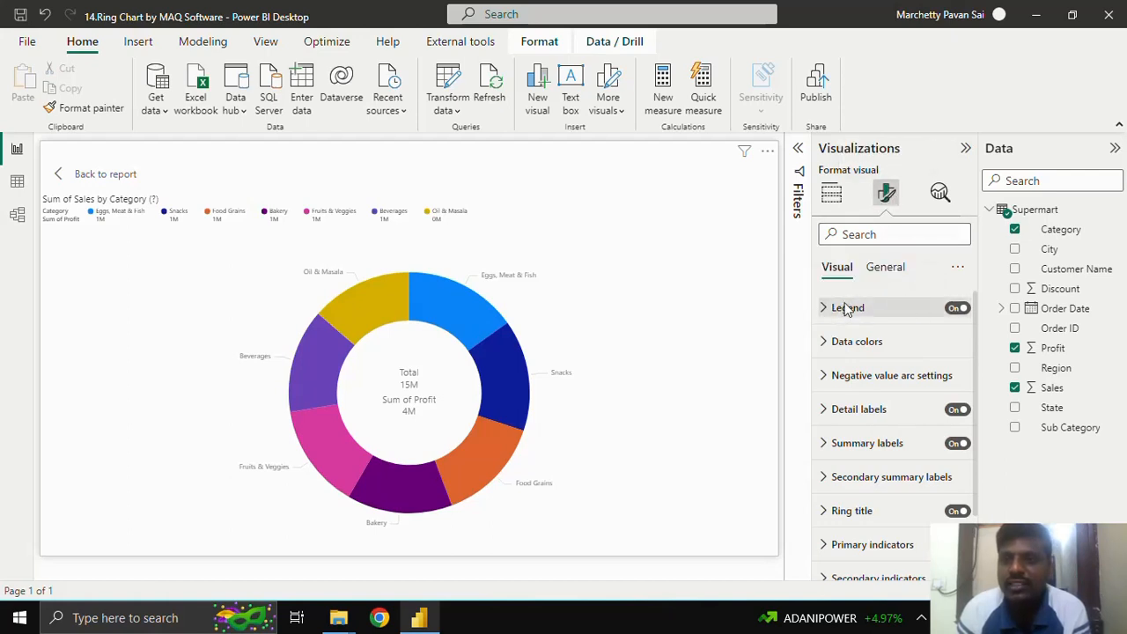
click(828, 310)
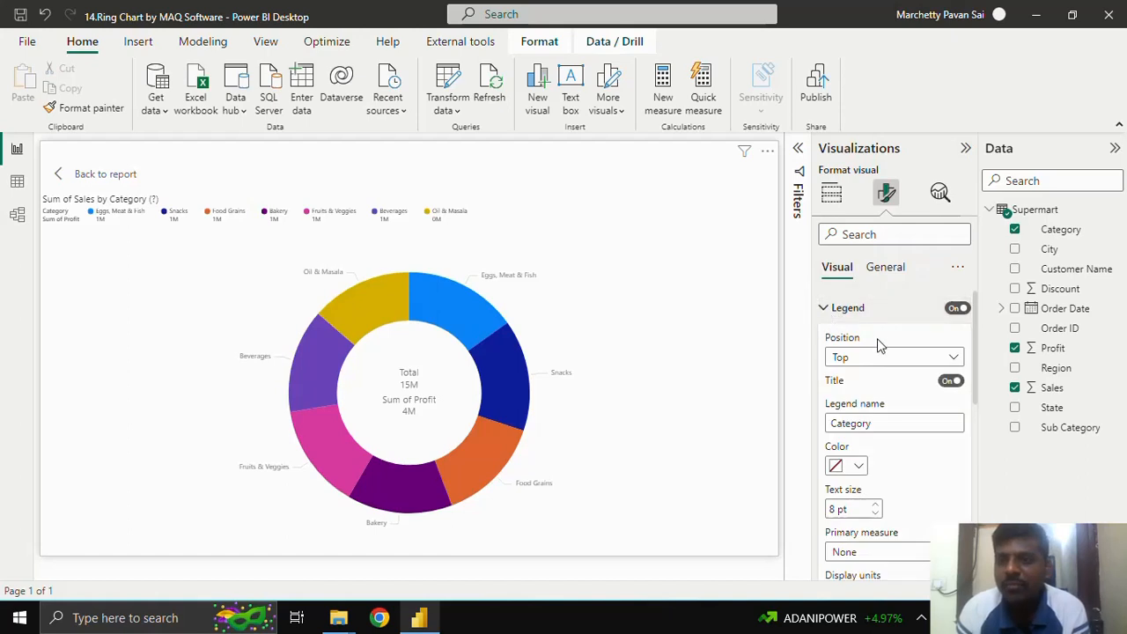
scroll(872, 338, down, 1)
scroll(845, 317, up, 1)
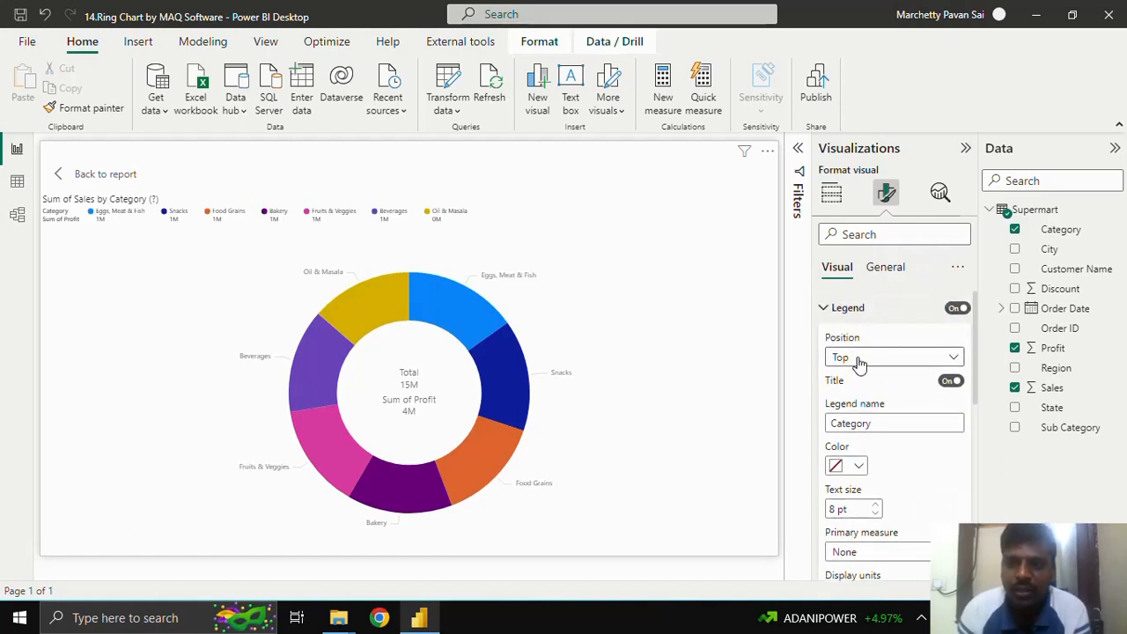
- Check the legend position choices, keeping Top, and switch the legend title off and back on
click(859, 361)
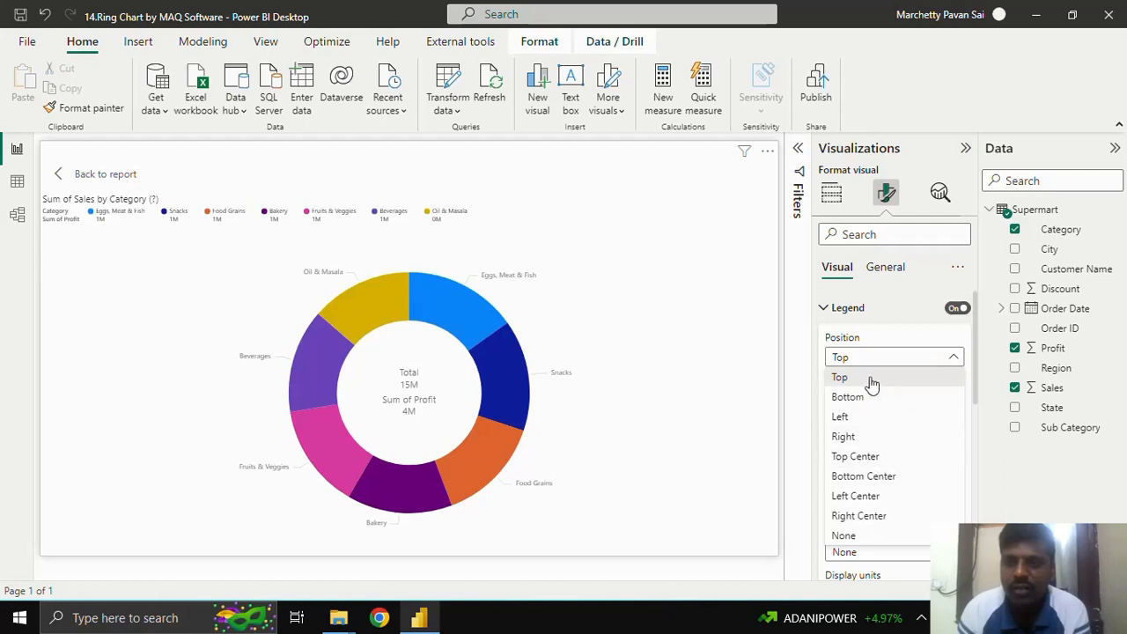
click(898, 352)
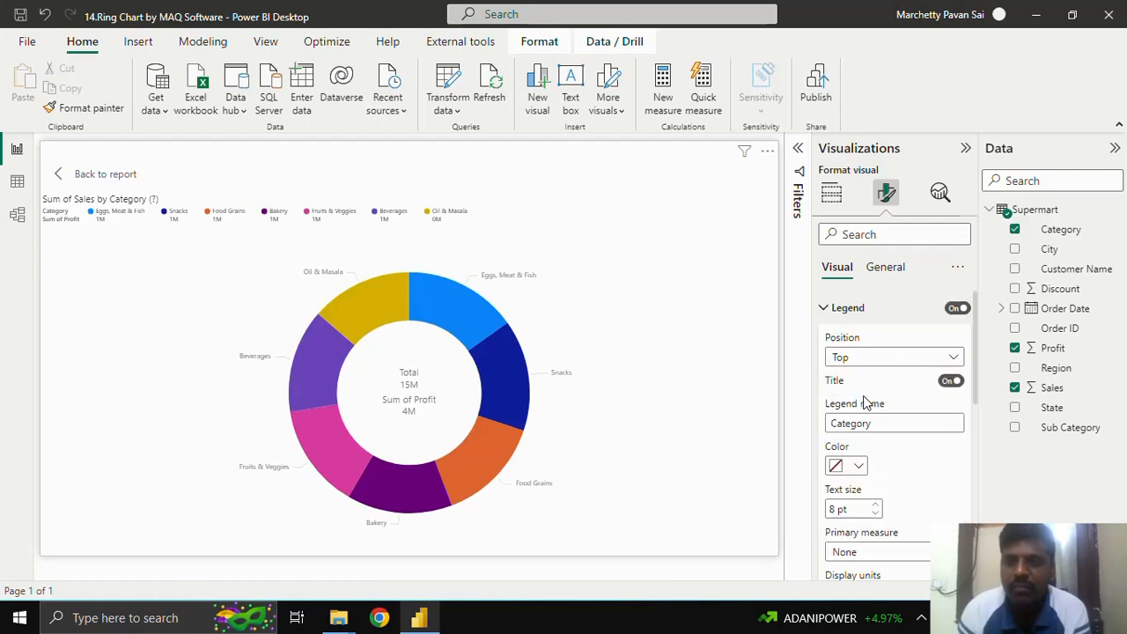
click(948, 384)
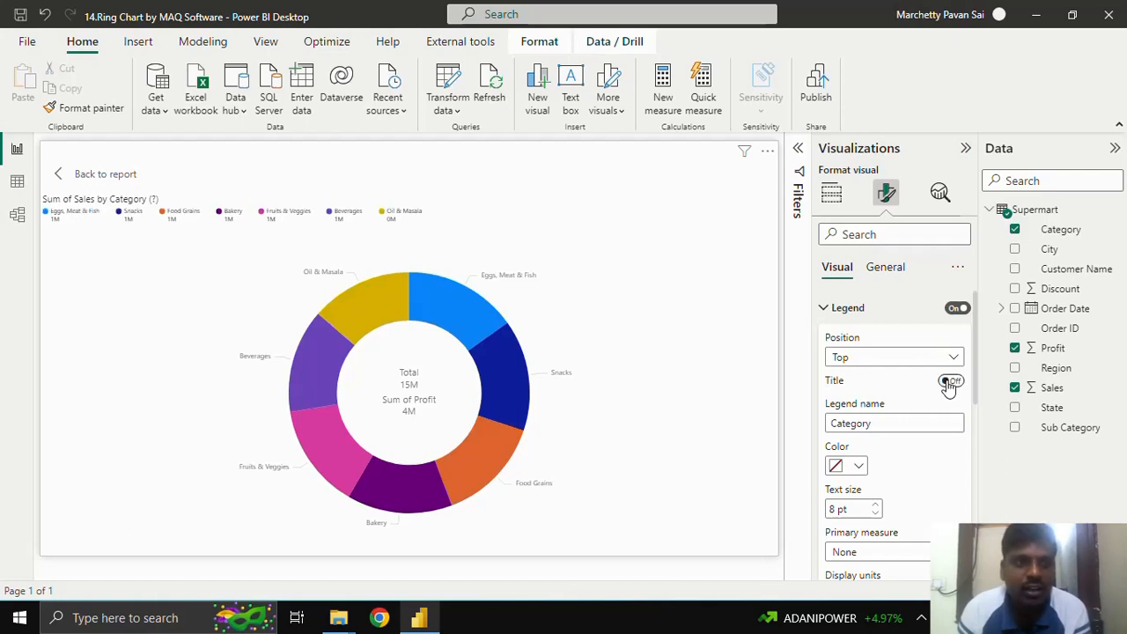
click(949, 384)
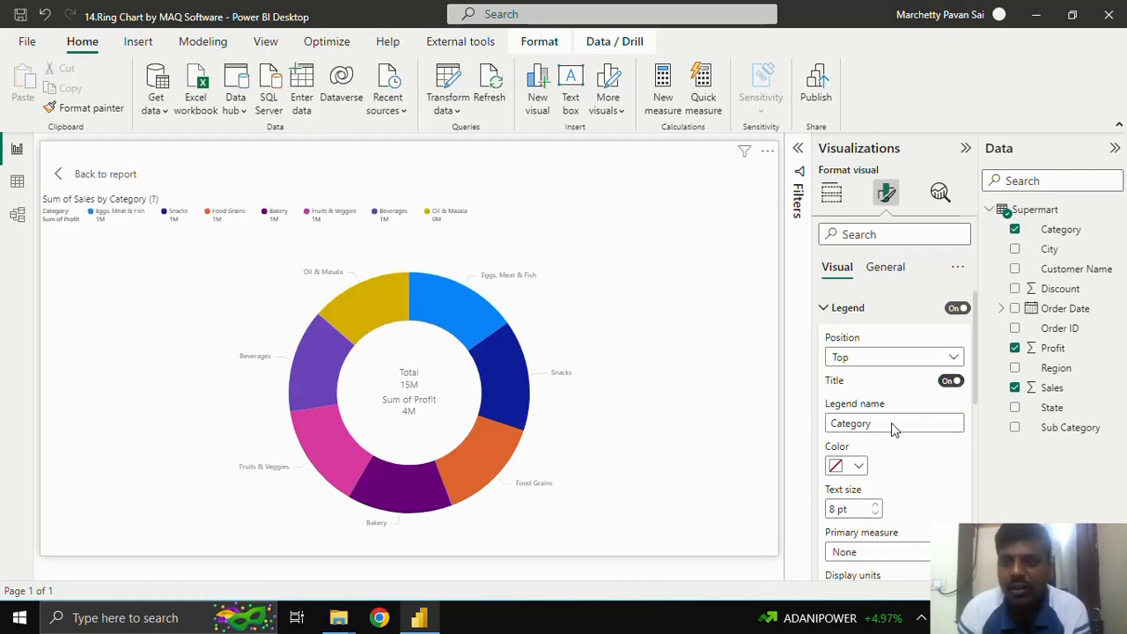
- Set the ring chart legend's text size to 11 pt
scroll(865, 446, down, 2)
scroll(866, 446, down, 1)
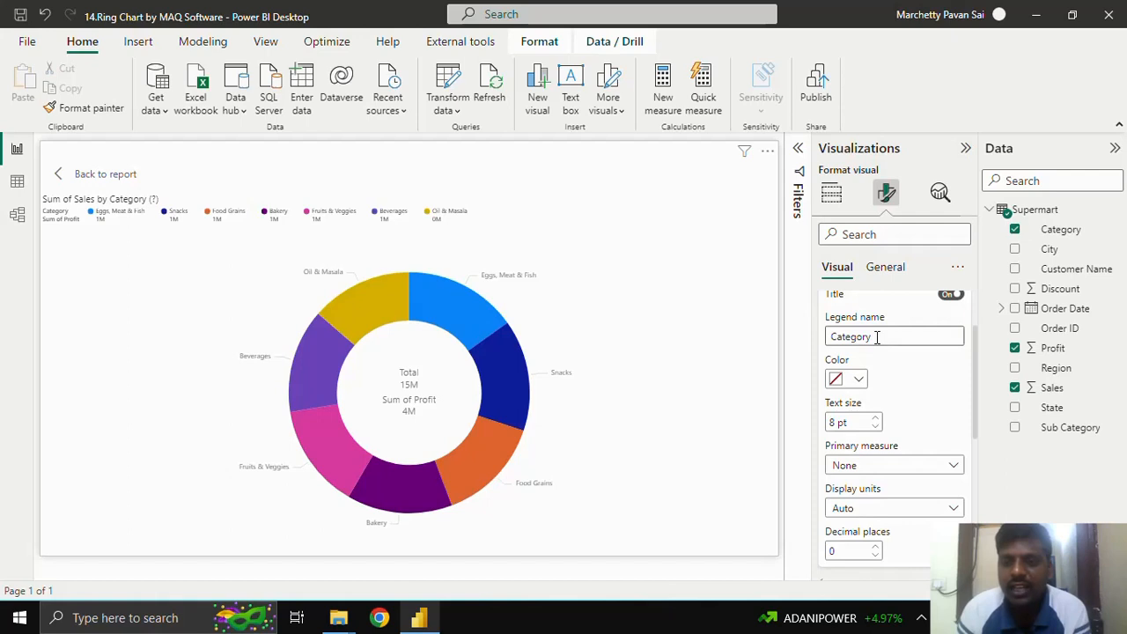
click(875, 419)
click(875, 420)
click(875, 419)
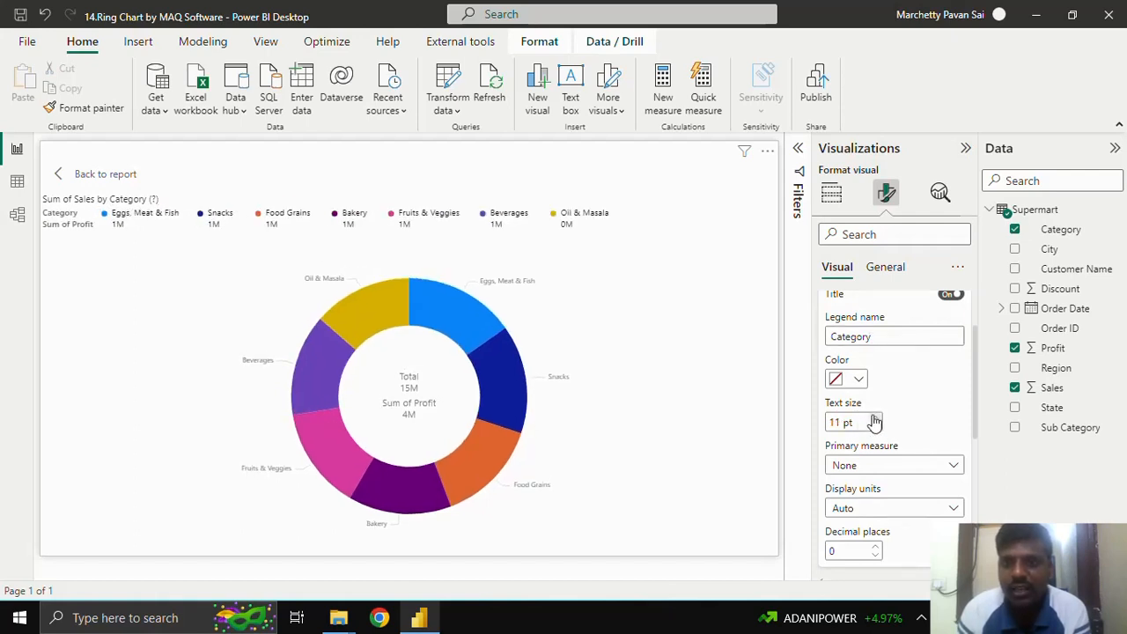
- Show the primary measure as Value in the legend and set the legend's display units to Thousands
scroll(880, 423, down, 4)
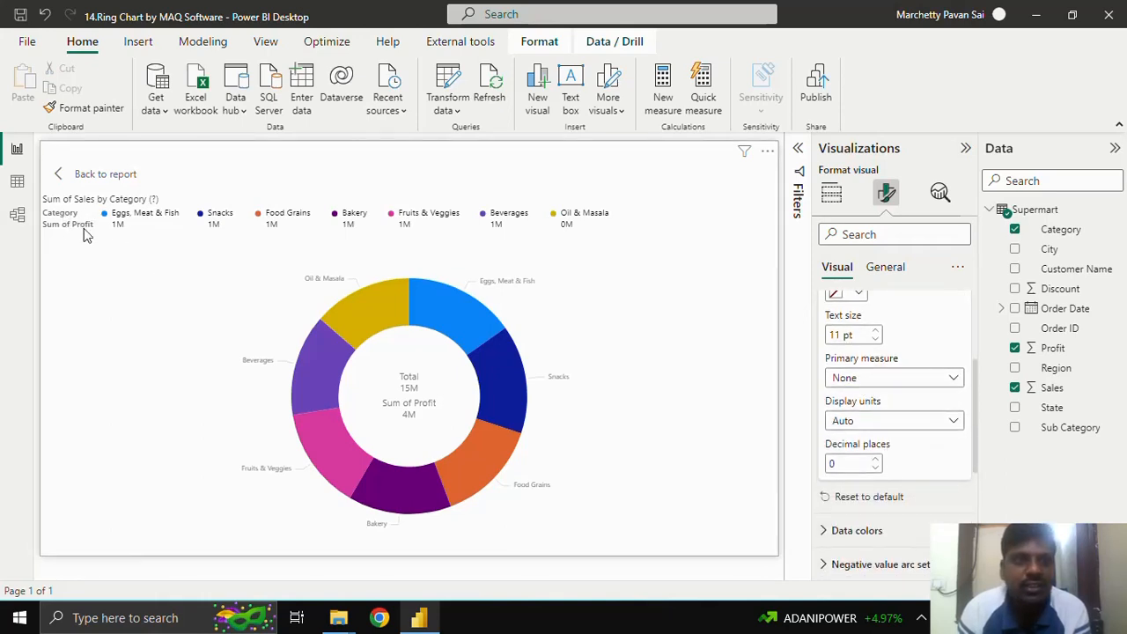
click(849, 378)
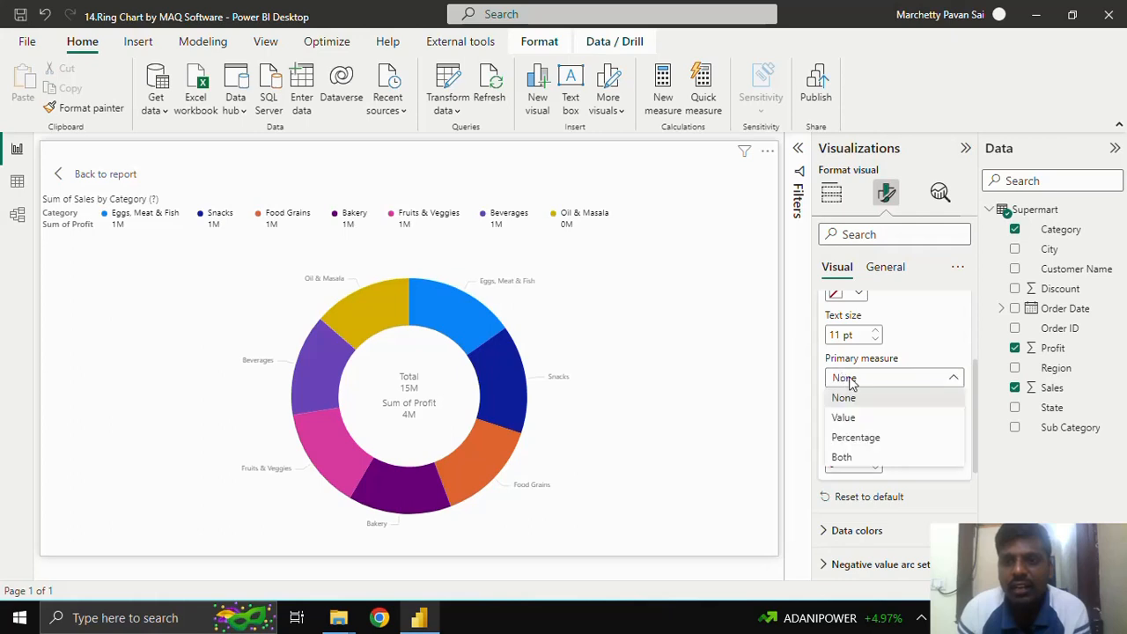
click(866, 422)
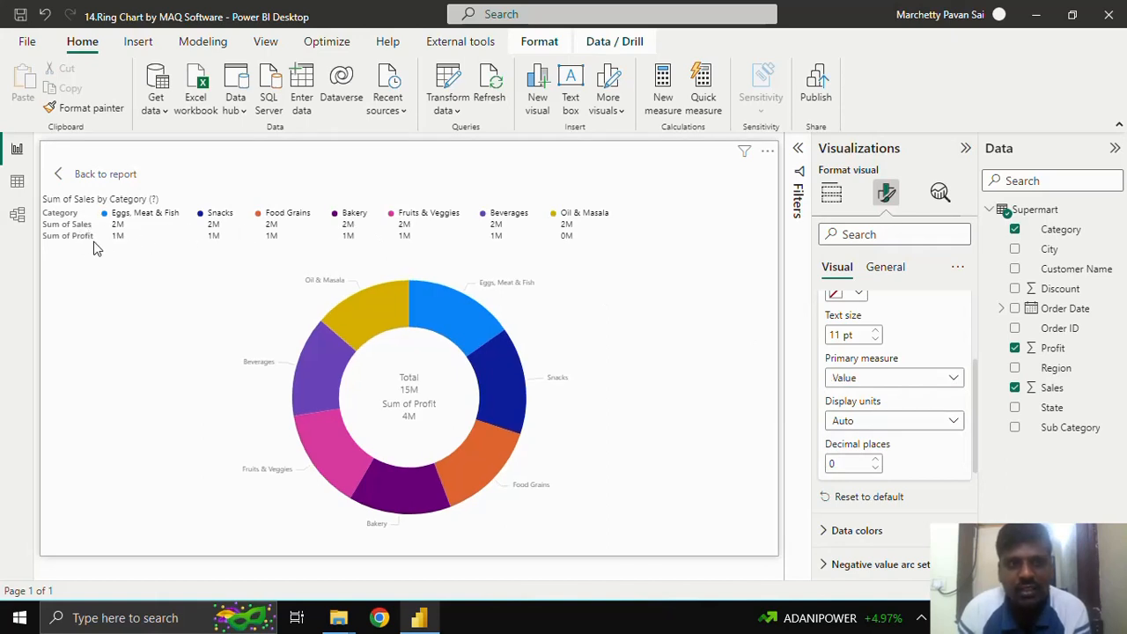
click(869, 422)
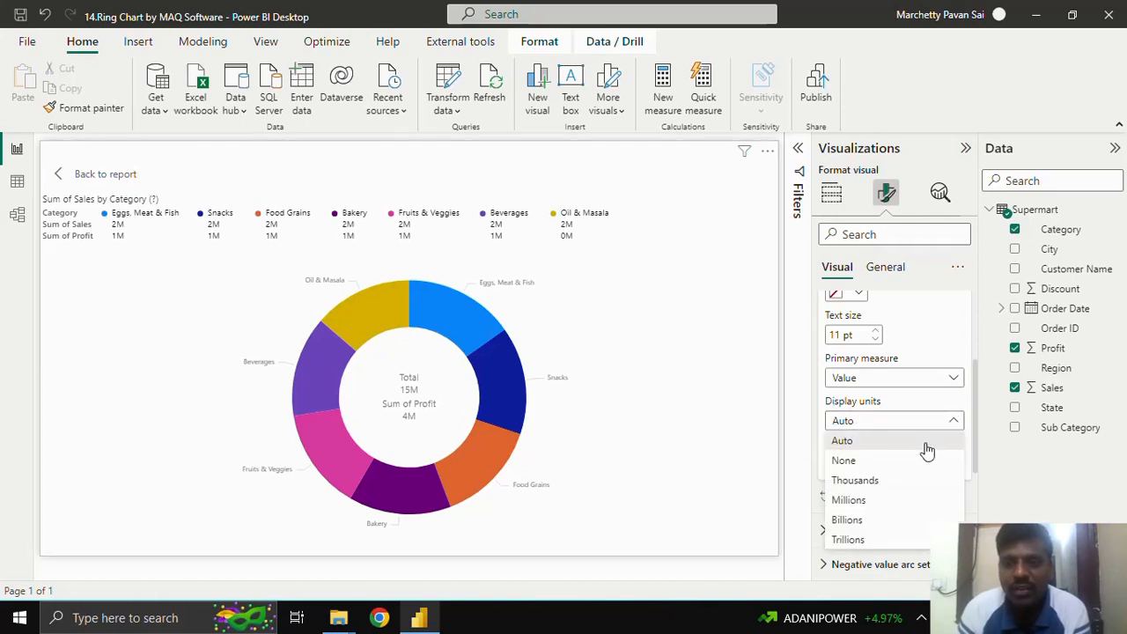
click(871, 485)
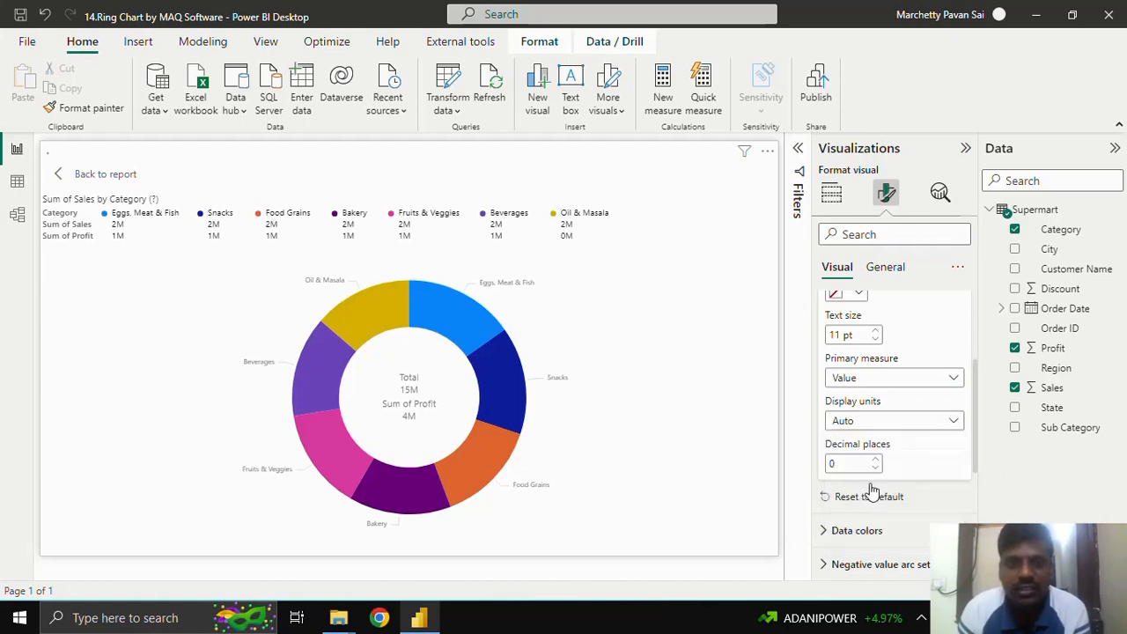
click(881, 421)
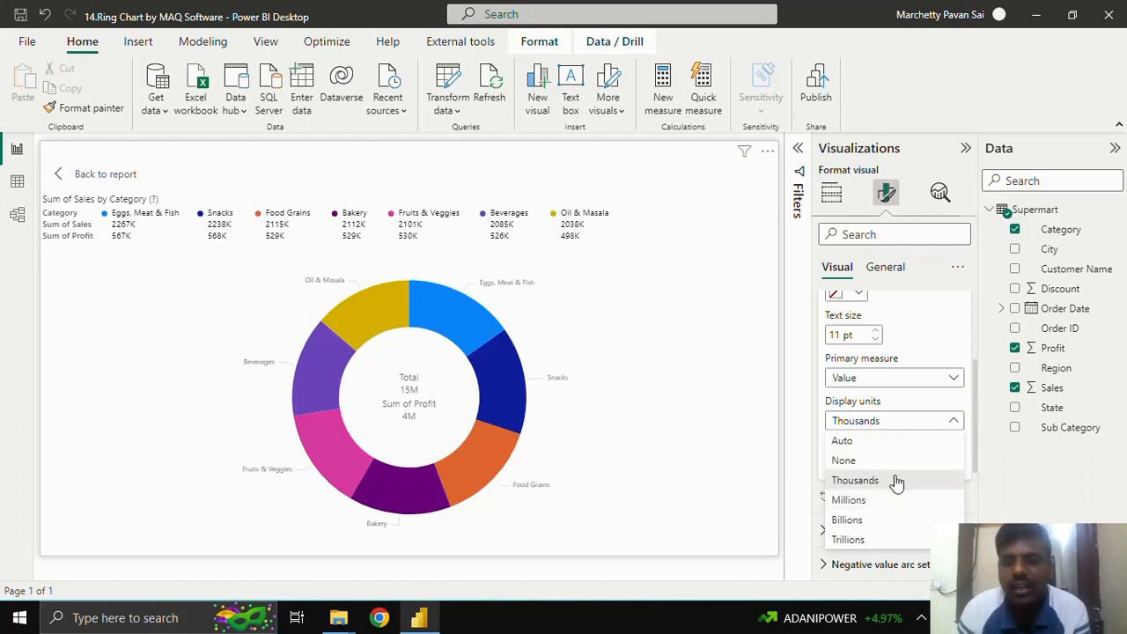
- Try Percentage and Both as the legend's primary measure and settle on Percentage
click(885, 383)
click(891, 383)
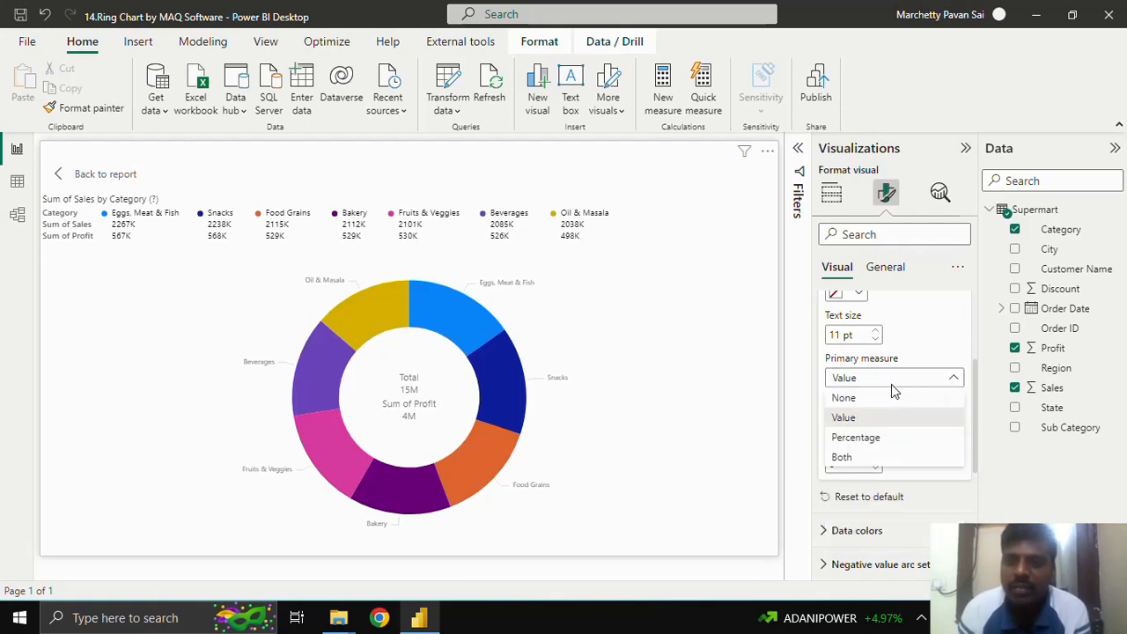
click(871, 440)
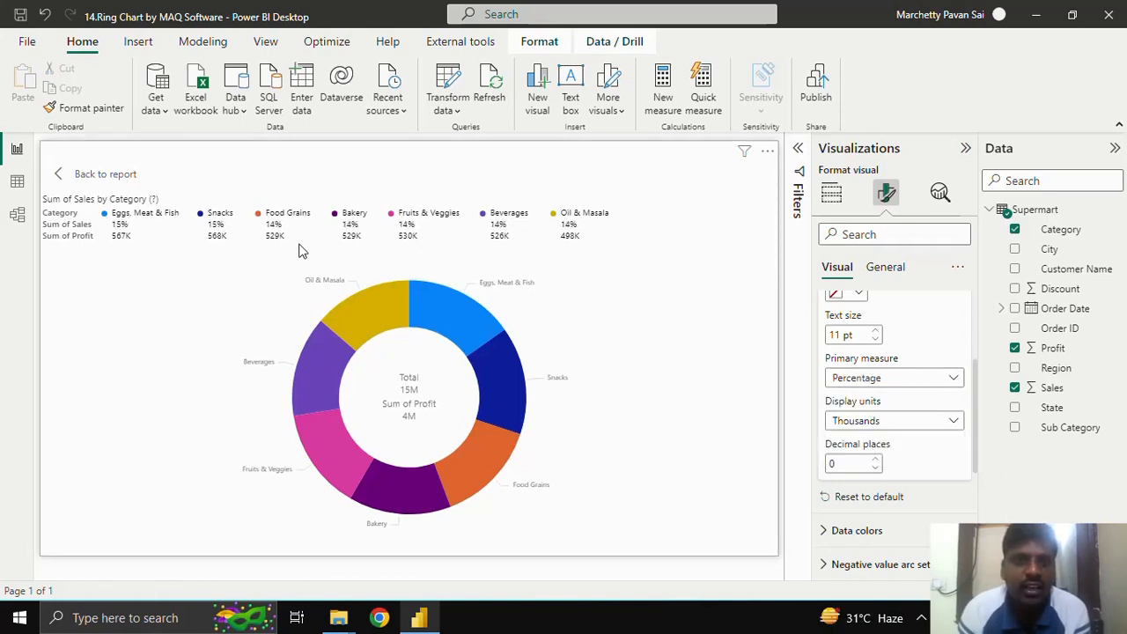
click(880, 378)
click(867, 458)
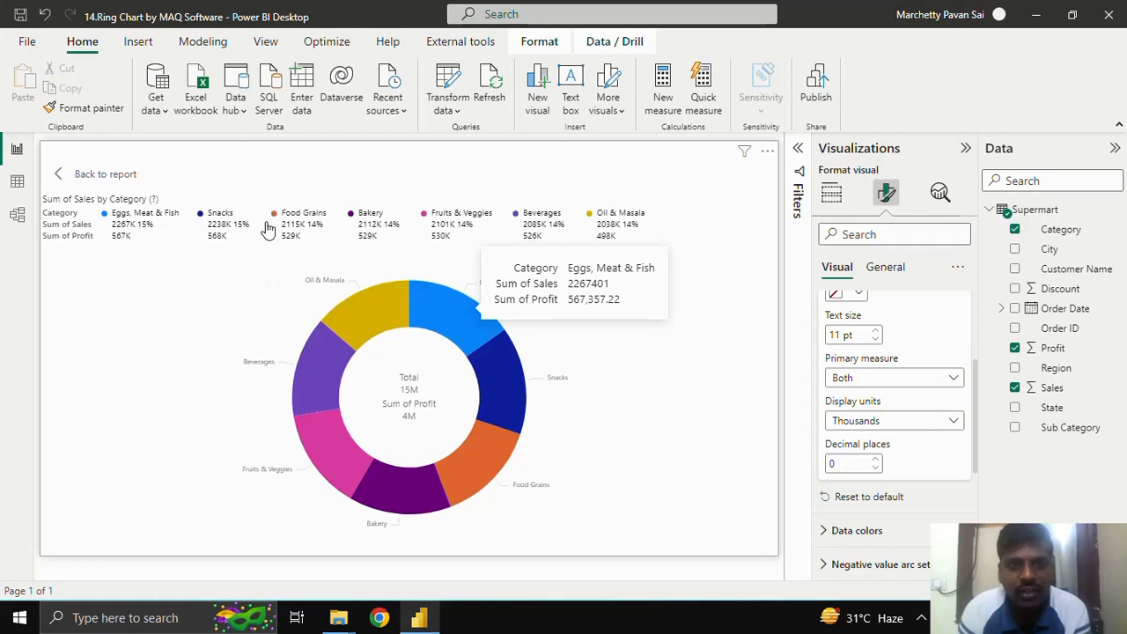
click(879, 387)
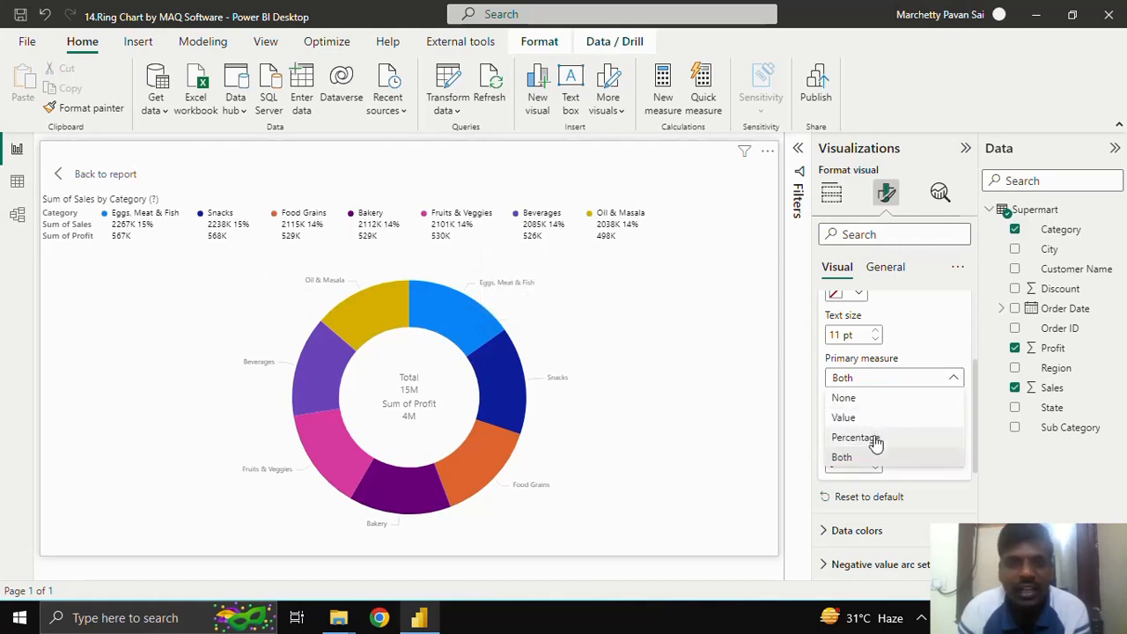
click(876, 438)
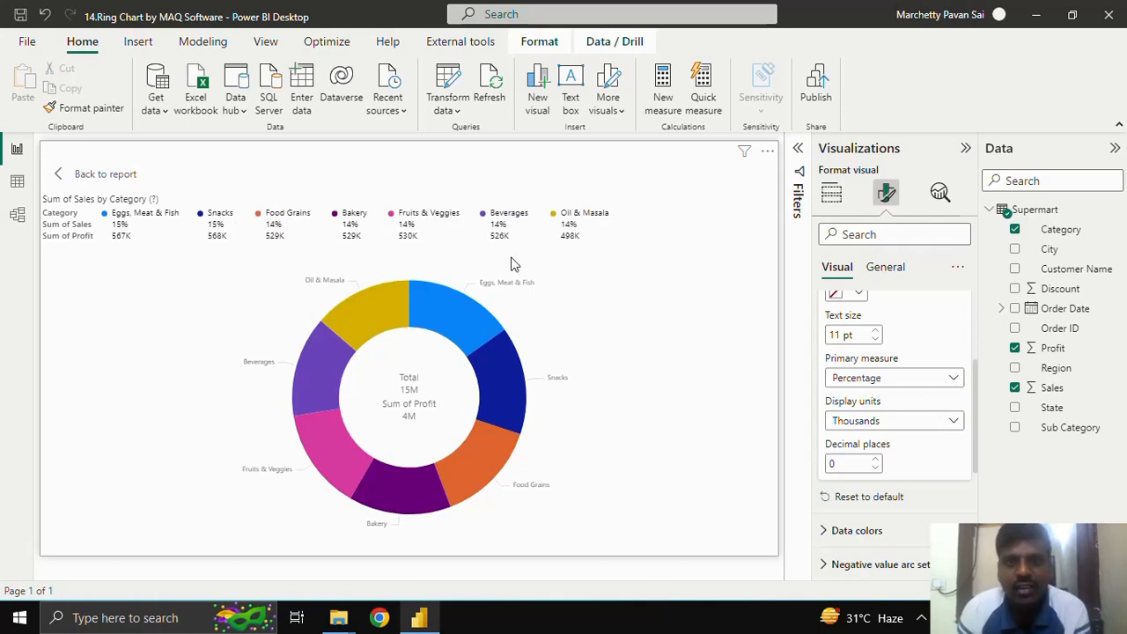
- Collapse the Legend settings and review the data color assigned to each category, leaving the colors as they are
scroll(917, 441, up, 2)
scroll(878, 365, up, 1)
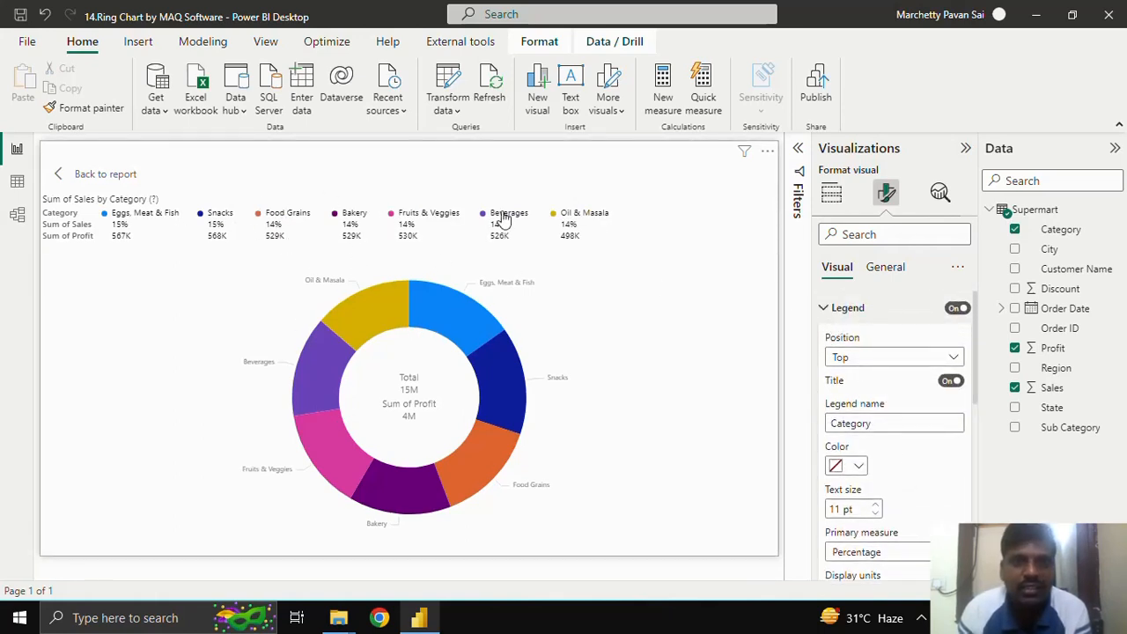
click(824, 310)
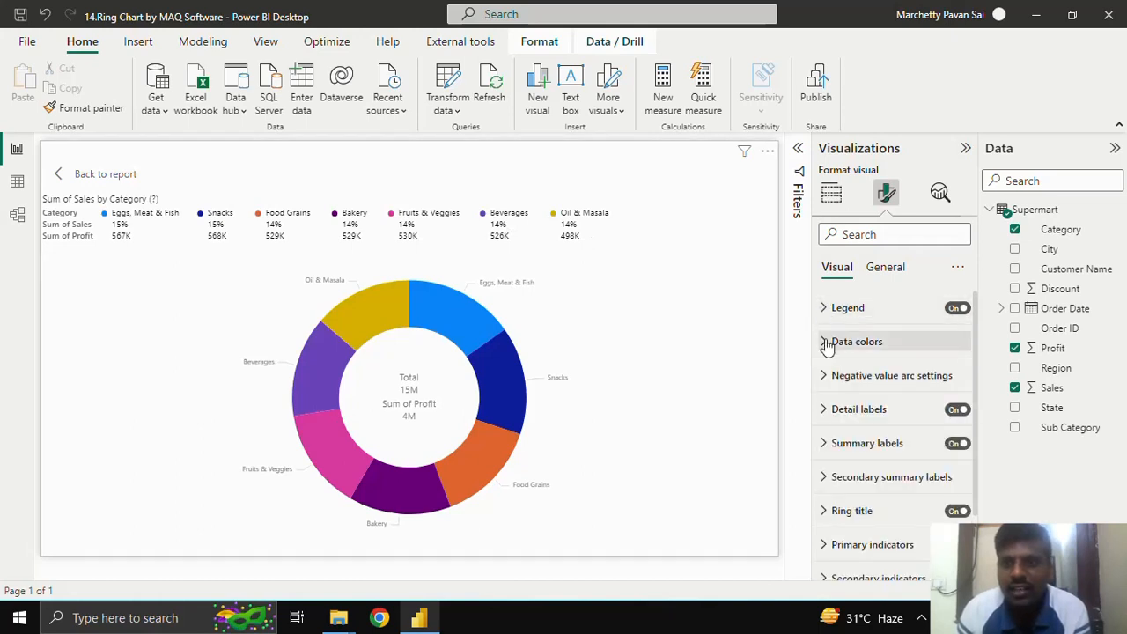
click(836, 342)
scroll(884, 423, down, 1)
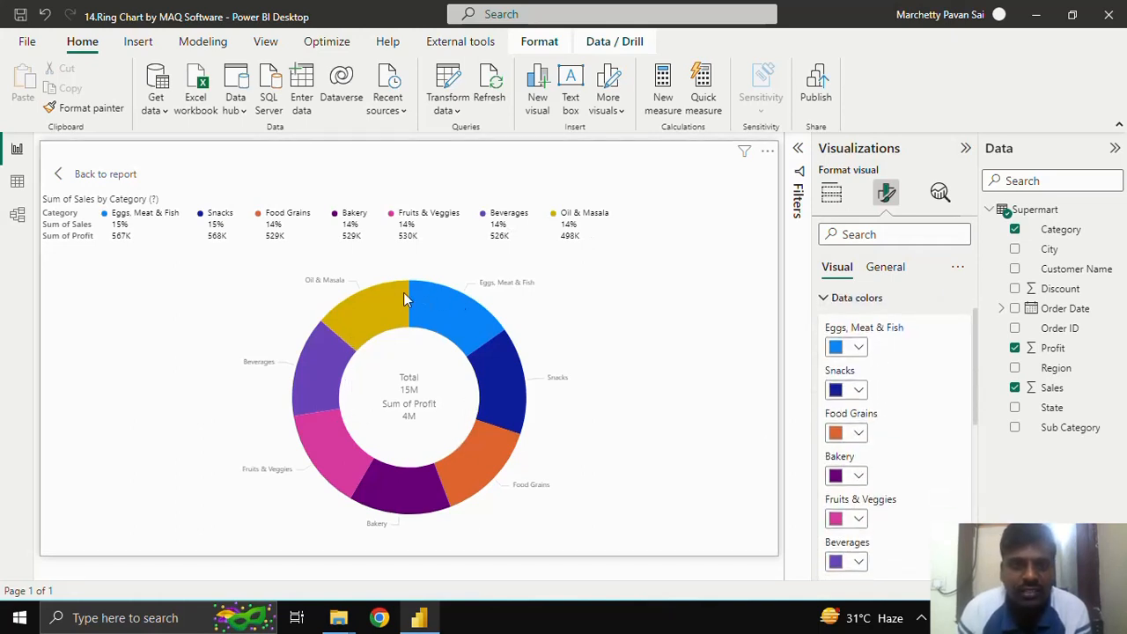
scroll(881, 383, down, 2)
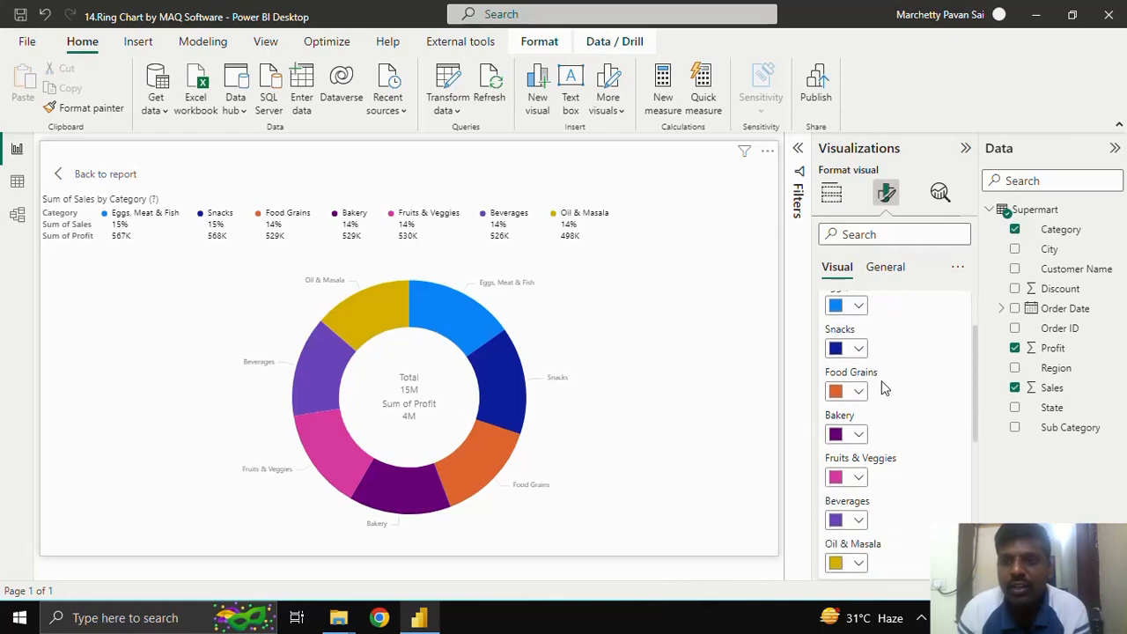
scroll(883, 388, up, 2)
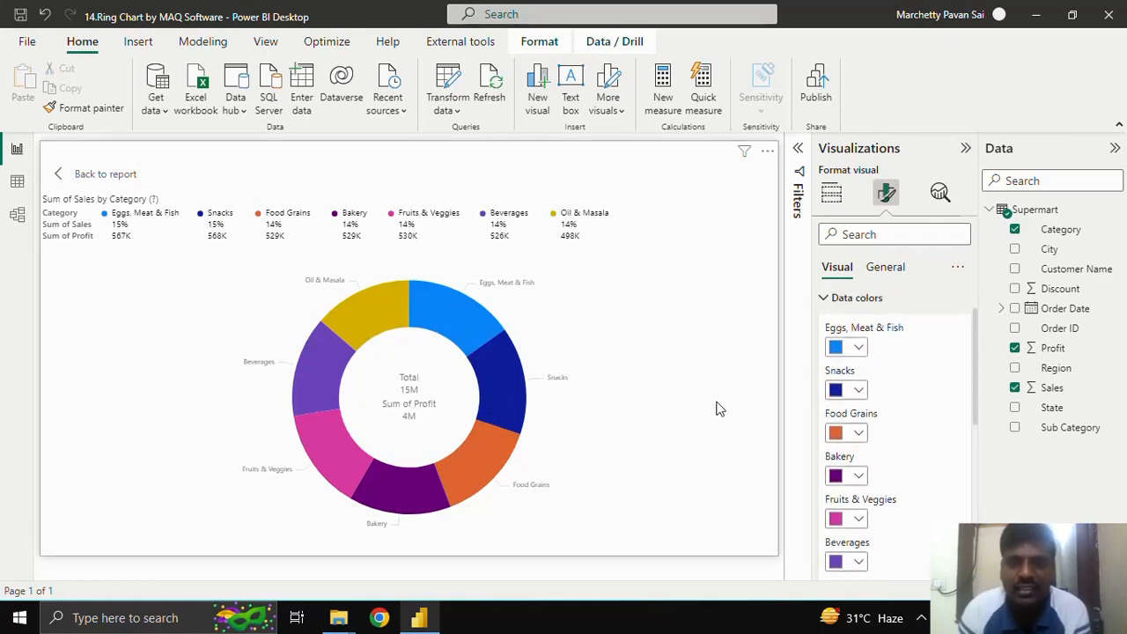
scroll(863, 431, up, 1)
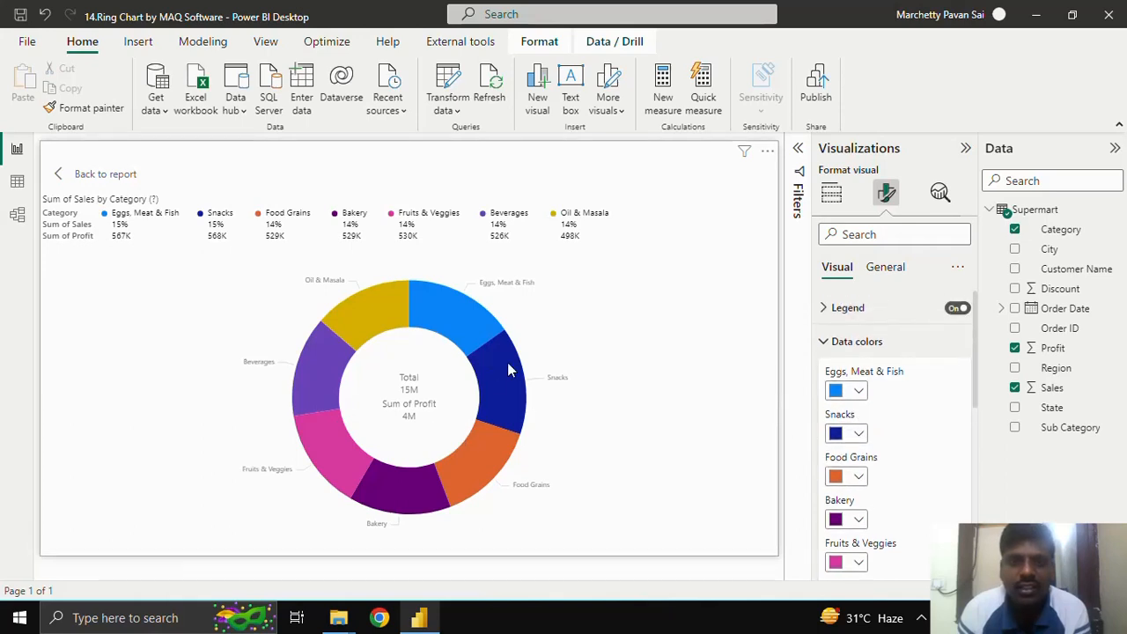
click(829, 345)
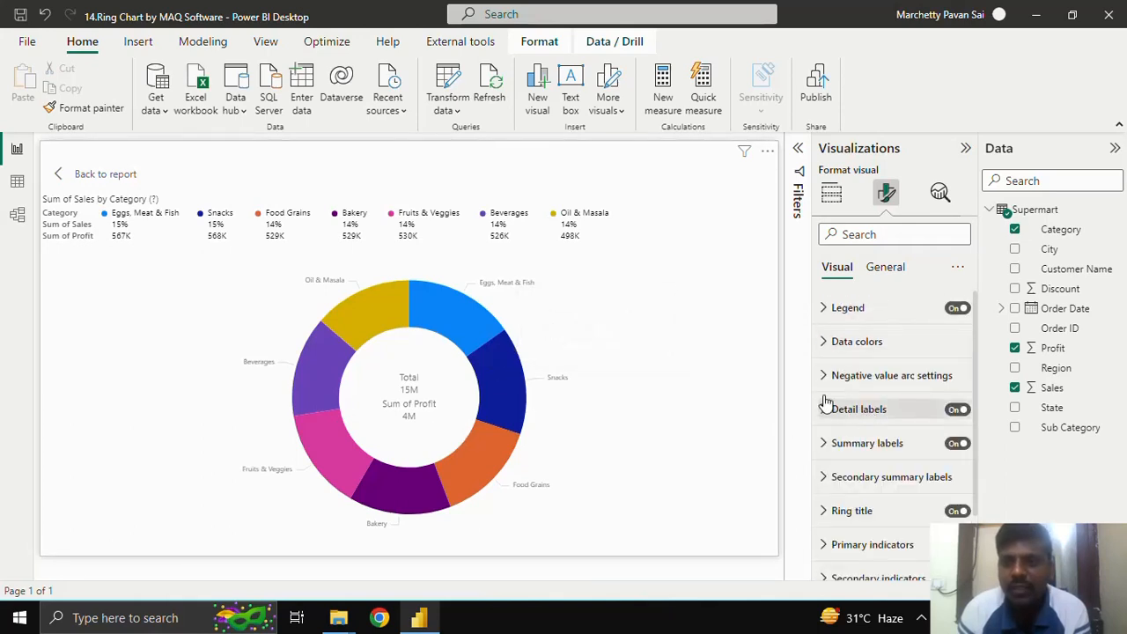
- Examine the arc position and pattern fill options in the negative value arc settings, and collapse them
click(829, 378)
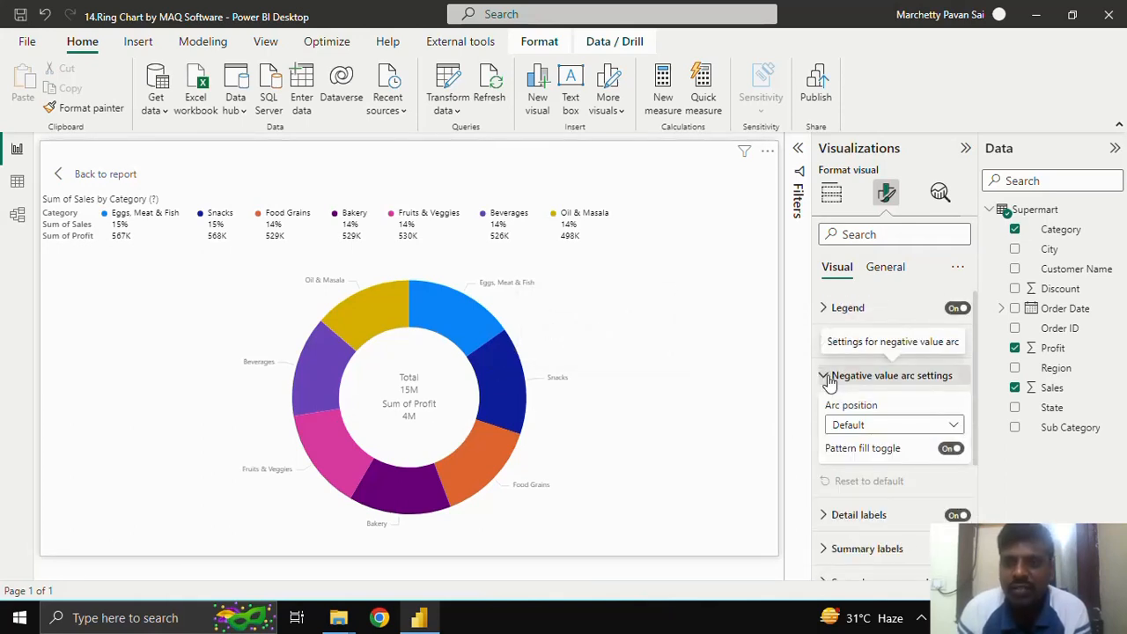
click(829, 379)
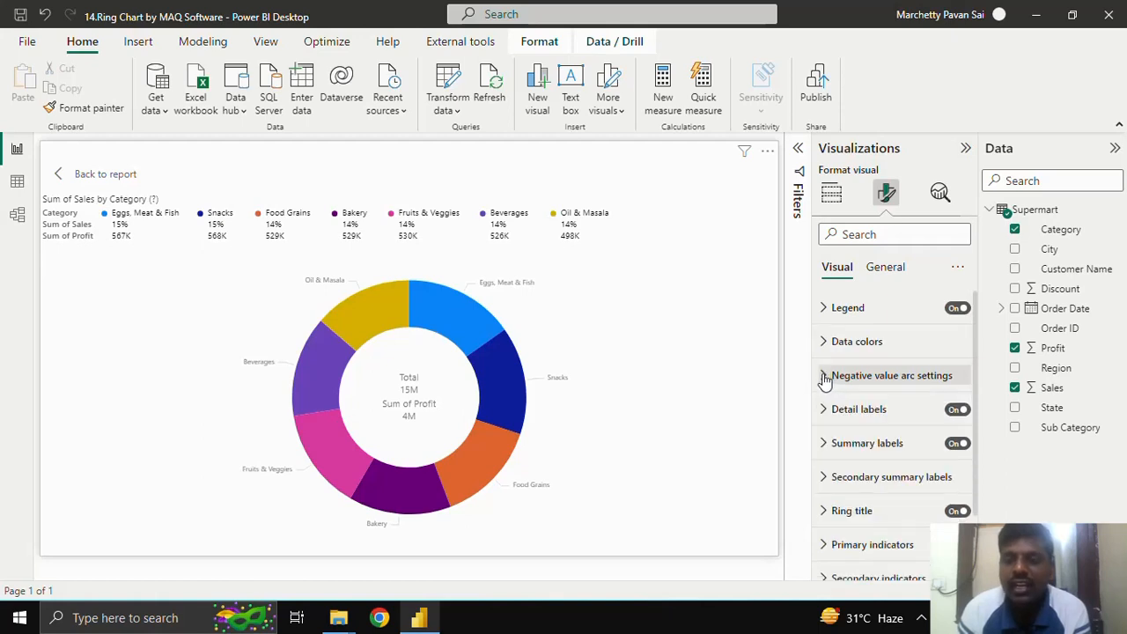
click(826, 378)
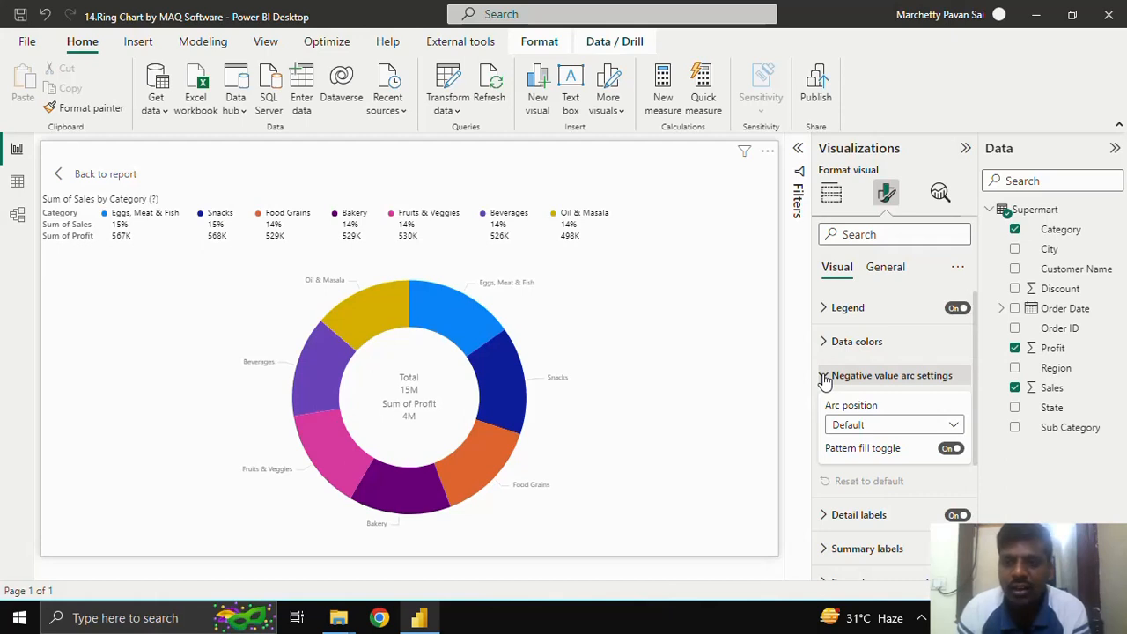
click(825, 378)
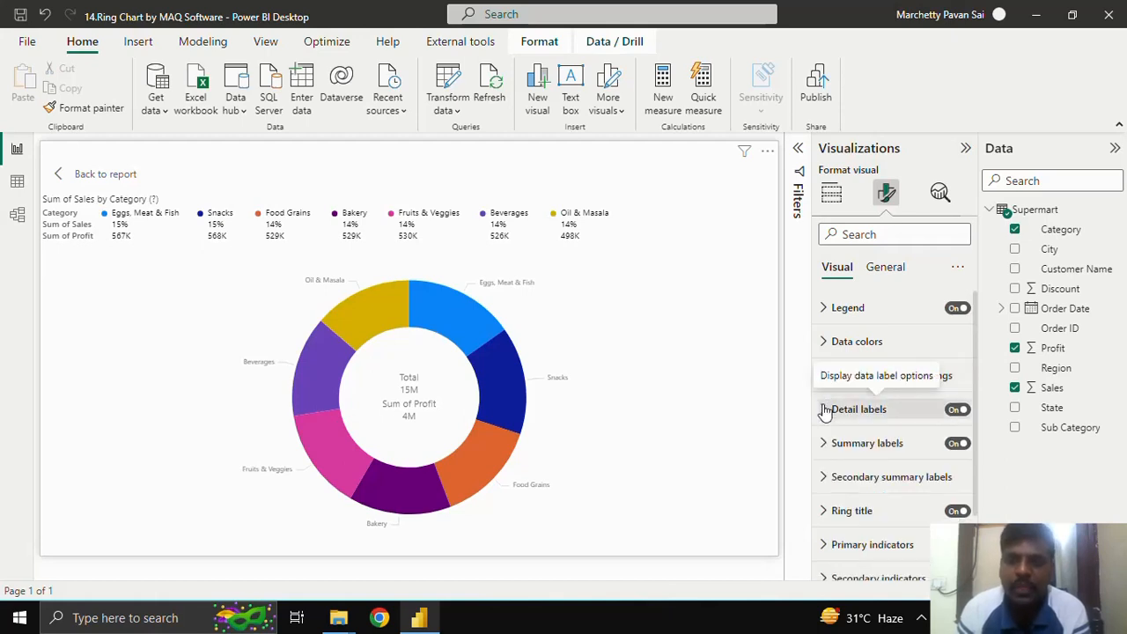
- Expand the Detail labels settings and switch the ring chart's detail labels off and back on
click(826, 411)
scroll(875, 408, down, 2)
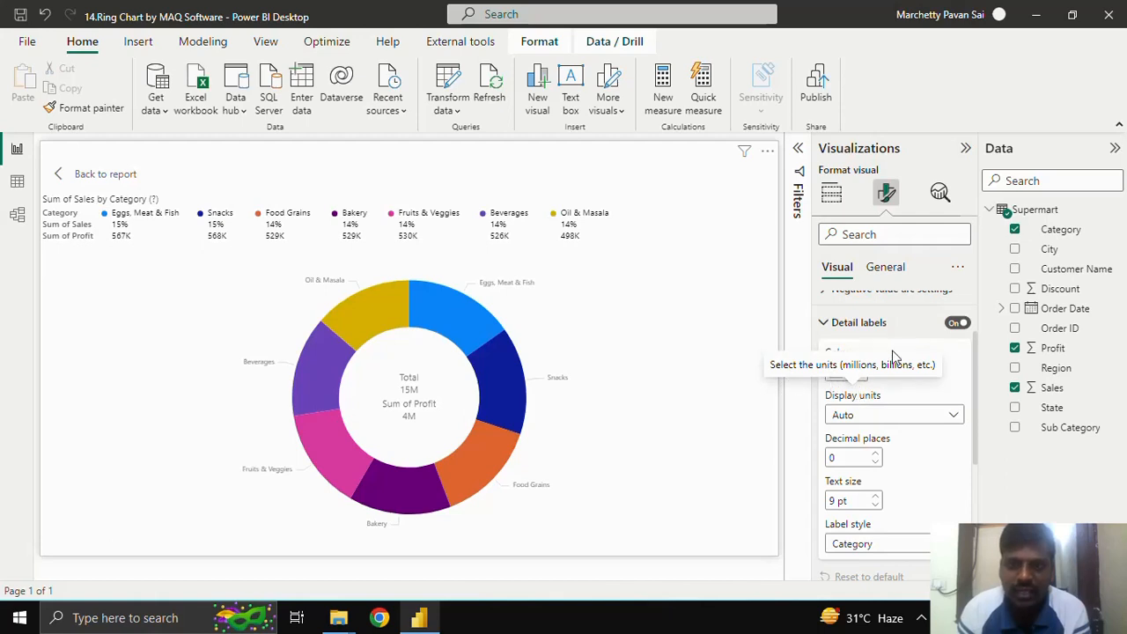
click(957, 325)
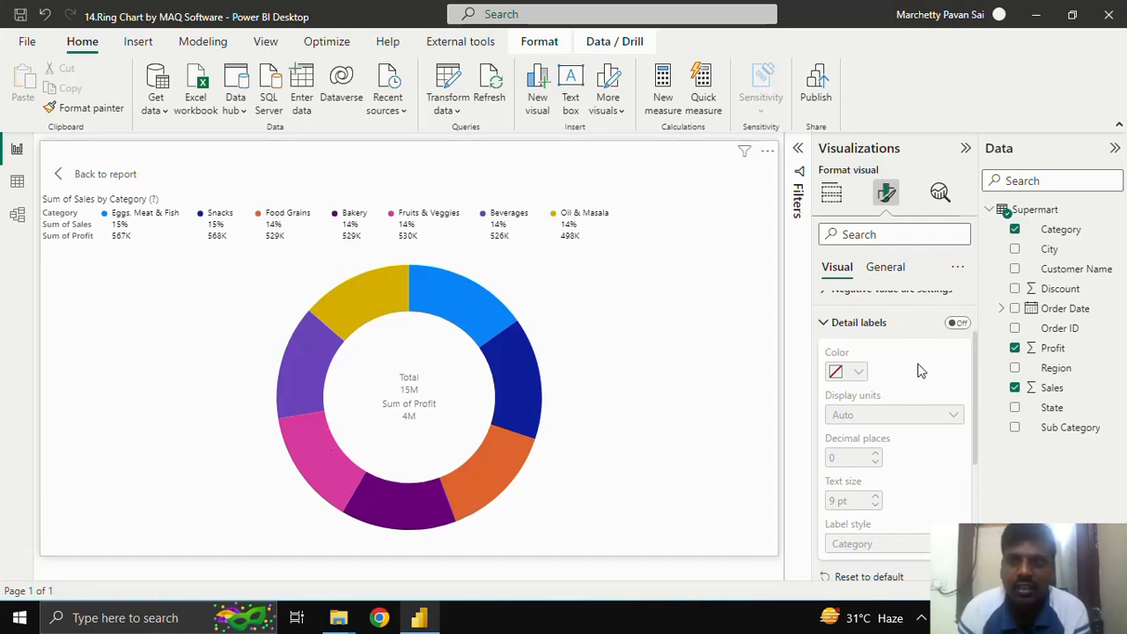
click(960, 322)
- Set the detail labels' text size to 12 pt
scroll(888, 475, down, 2)
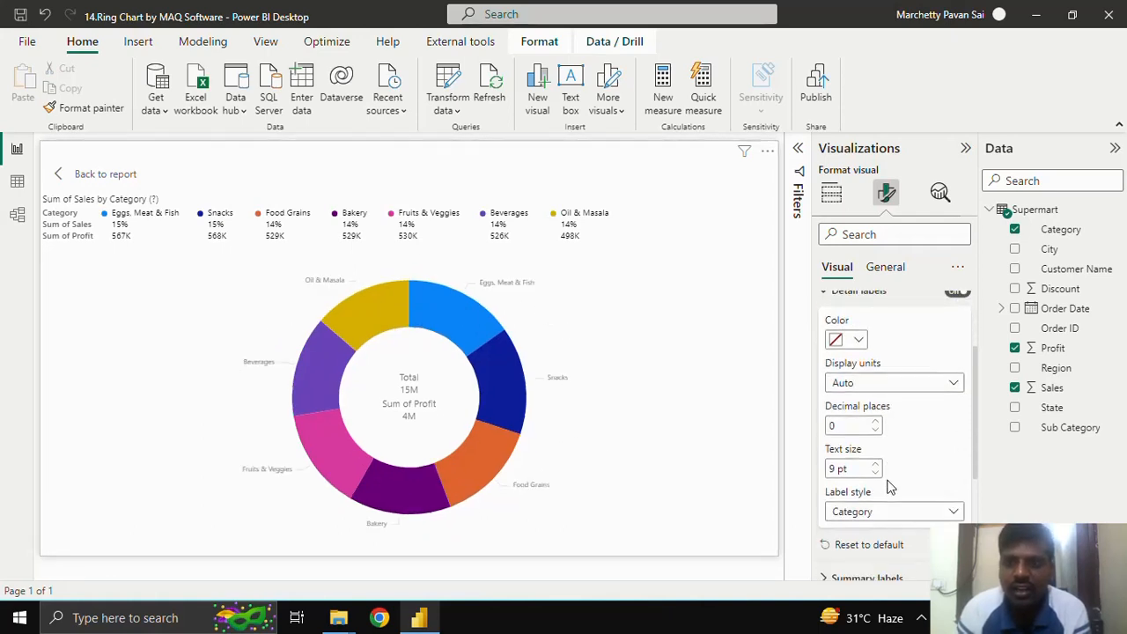
click(877, 410)
click(876, 411)
click(877, 410)
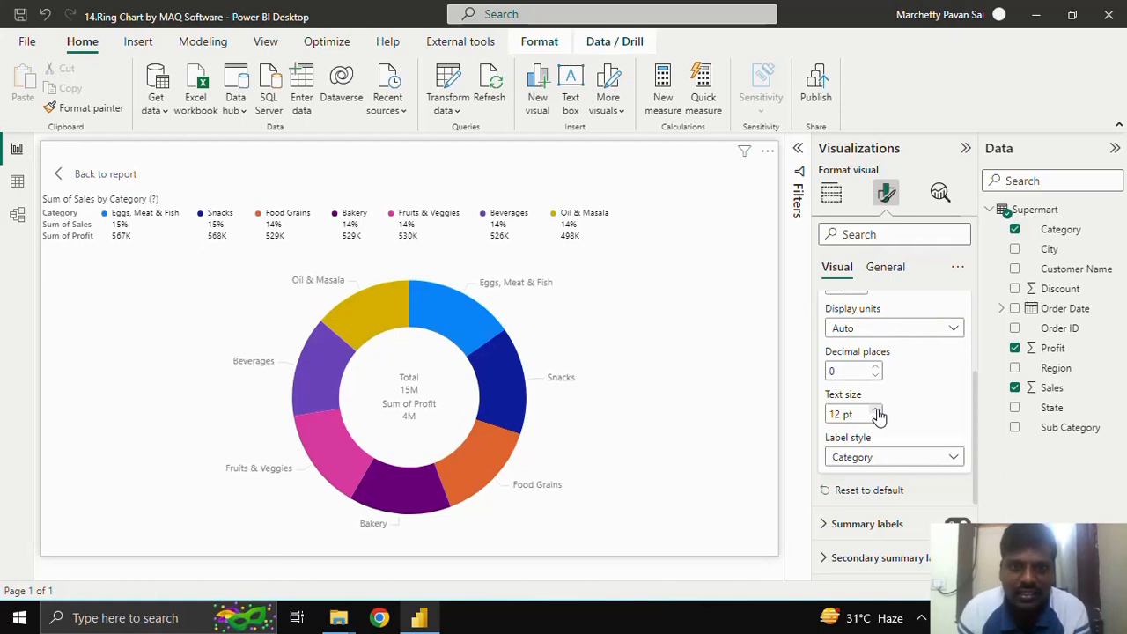
- Set the detail labels' display units to Millions and their label style to Category, percent of total
scroll(914, 427, up, 1)
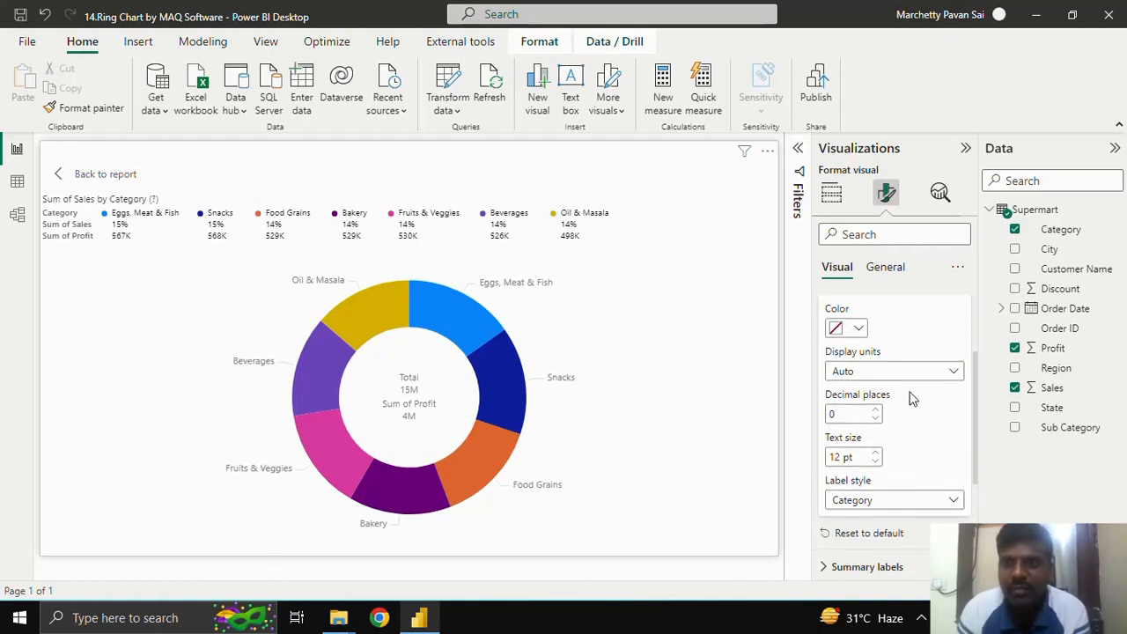
click(946, 371)
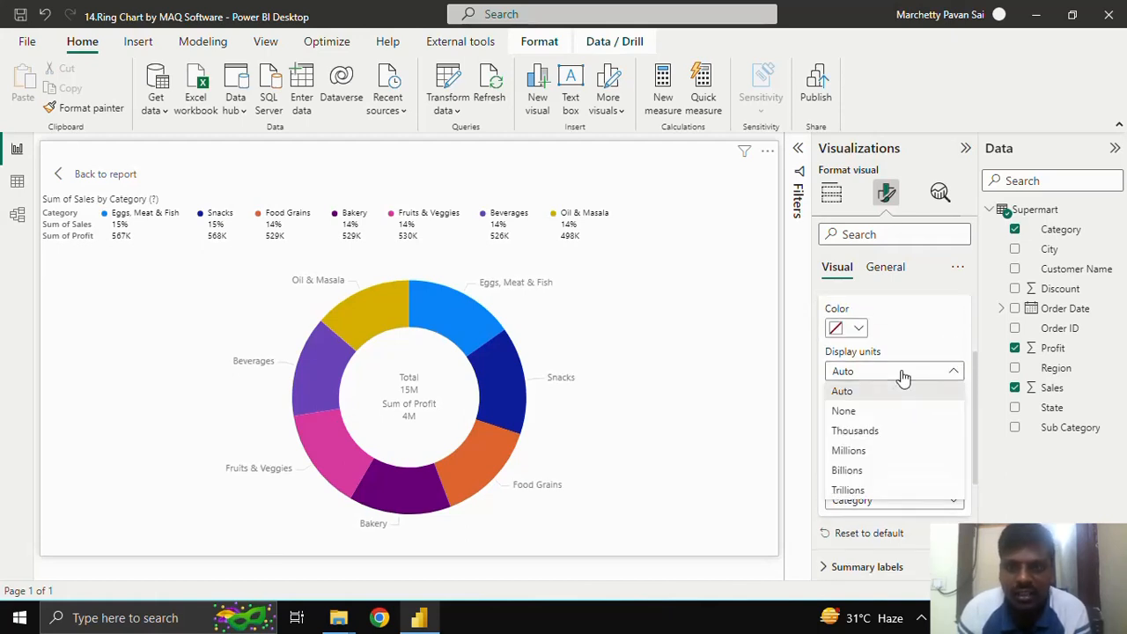
click(871, 455)
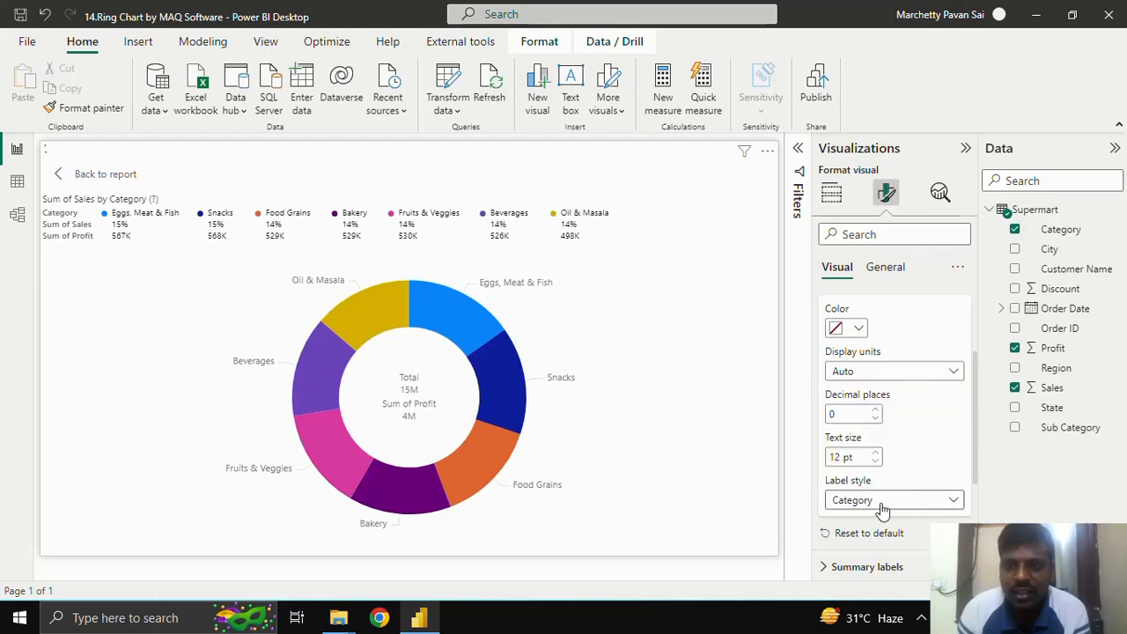
scroll(862, 500, down, 1)
click(867, 417)
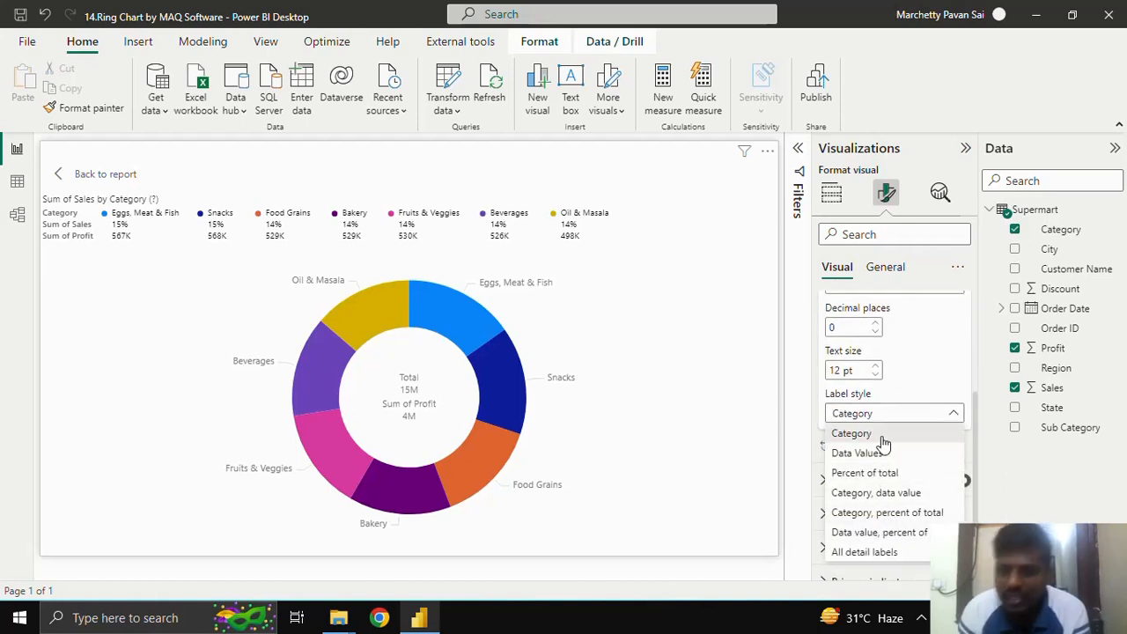
click(872, 515)
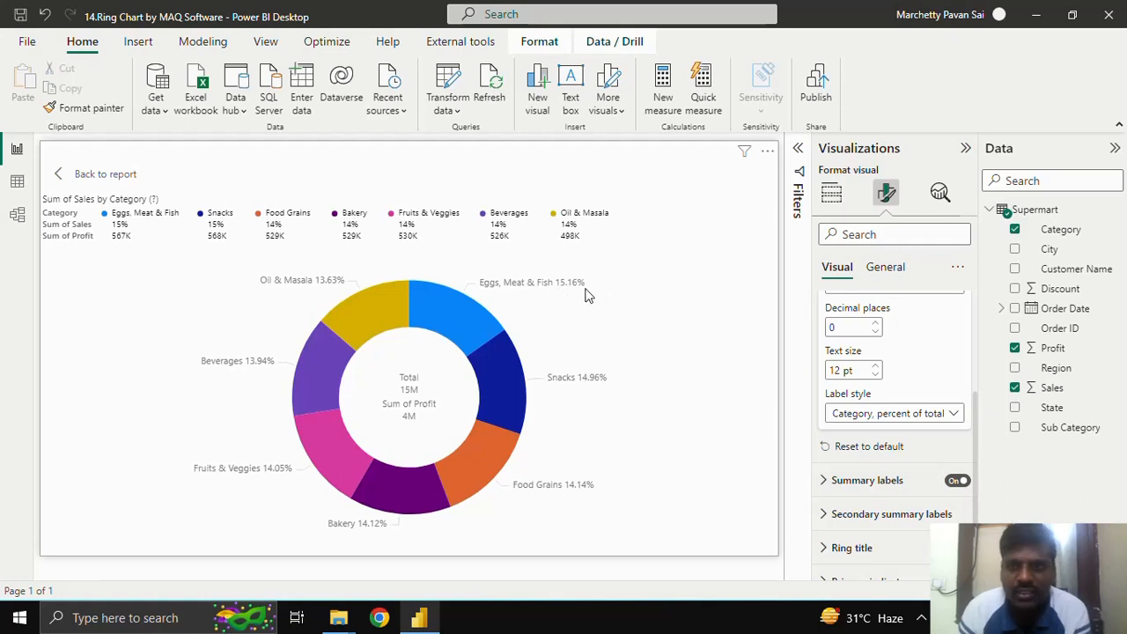
- Change the color of the detail labels around the ring to dark navy blue
scroll(959, 391, up, 2)
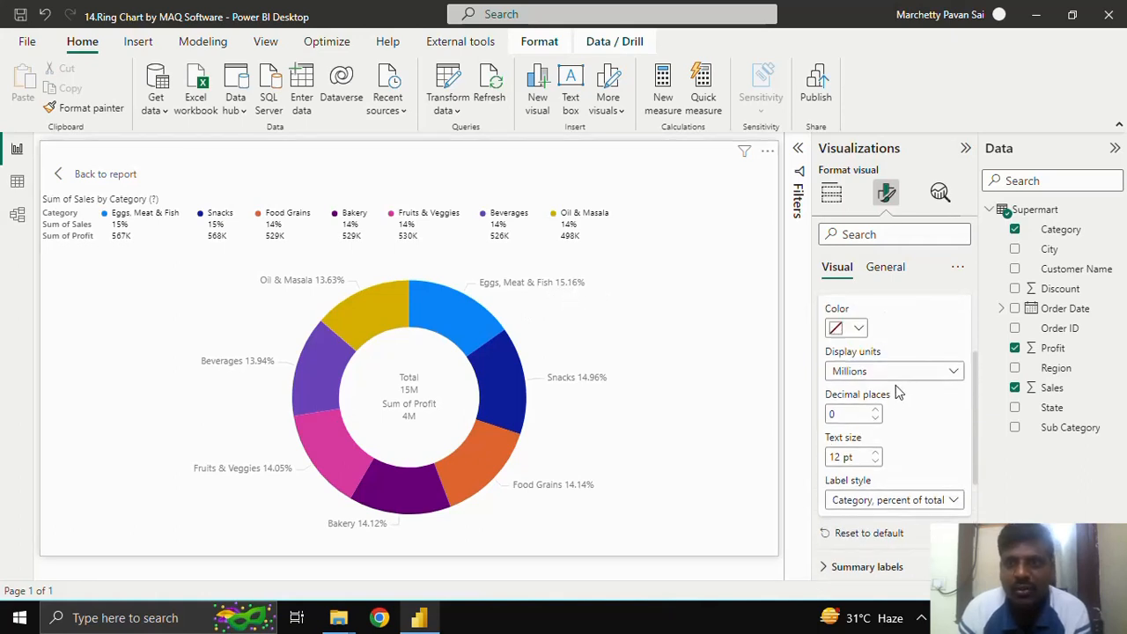
click(837, 332)
click(914, 202)
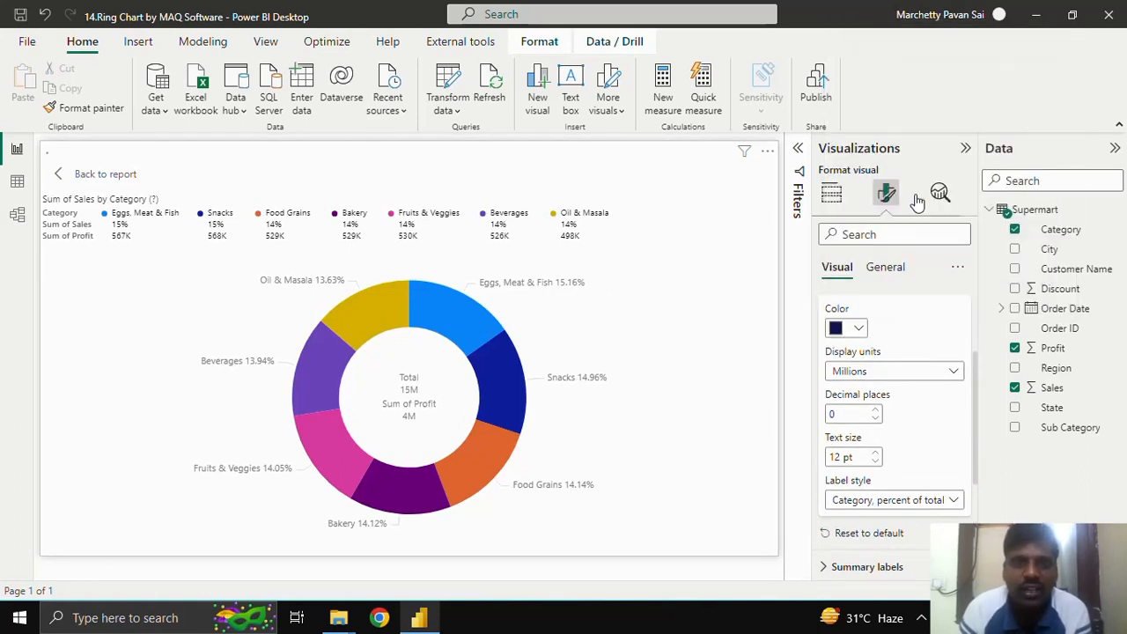
scroll(893, 399, up, 2)
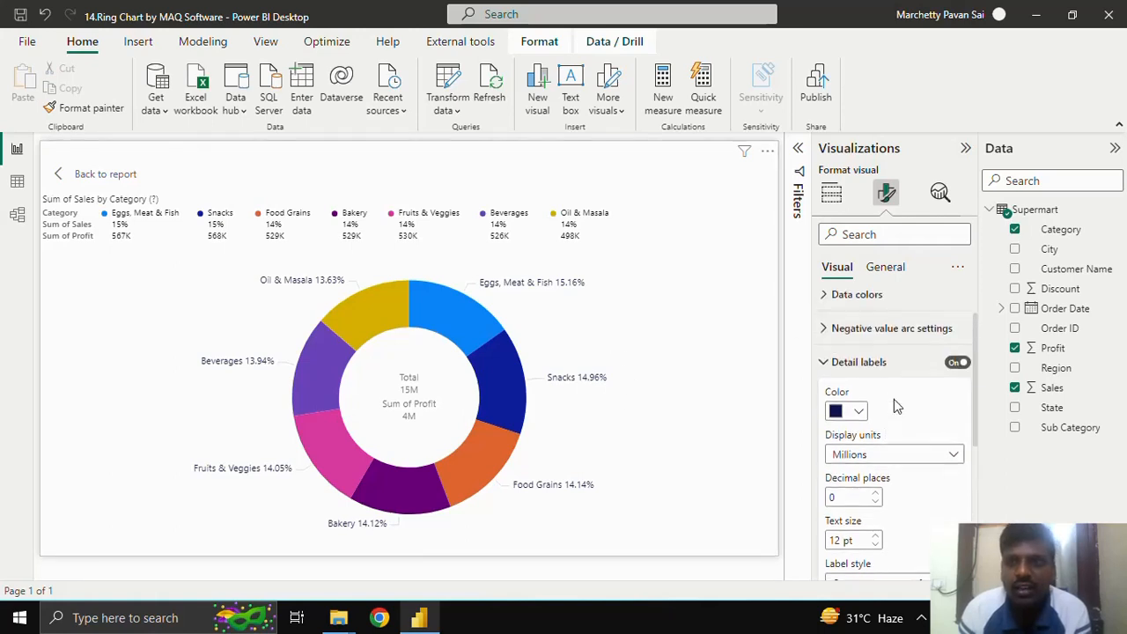
- Expand the Summary labels settings and switch the labels in the ring's center off and back on
scroll(898, 418, down, 1)
scroll(887, 428, down, 6)
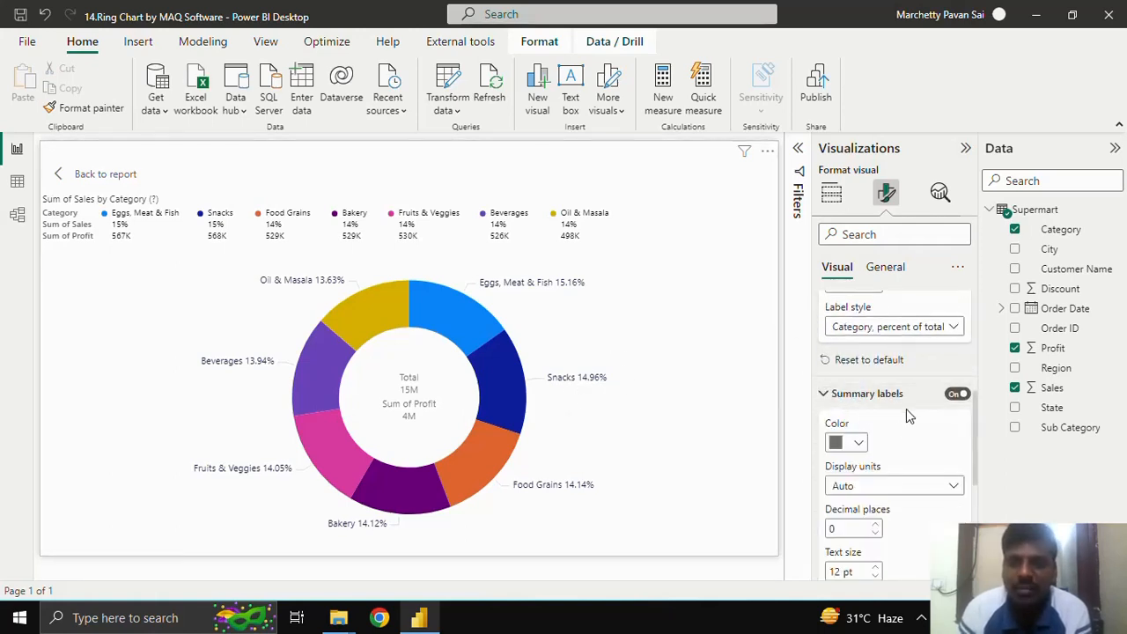
scroll(880, 439, down, 1)
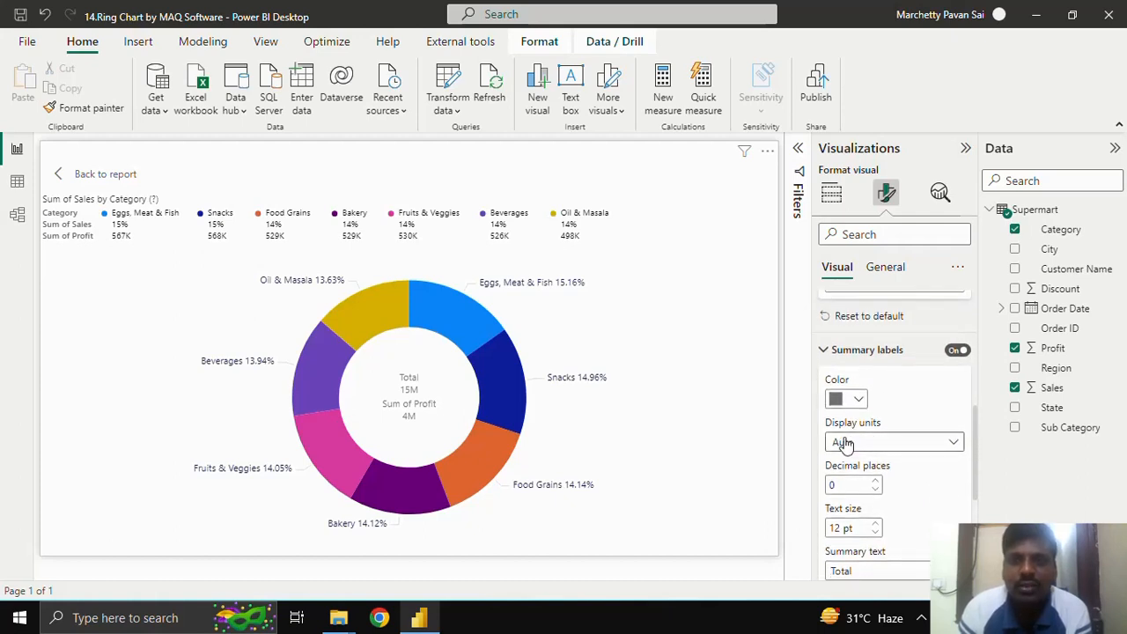
click(955, 352)
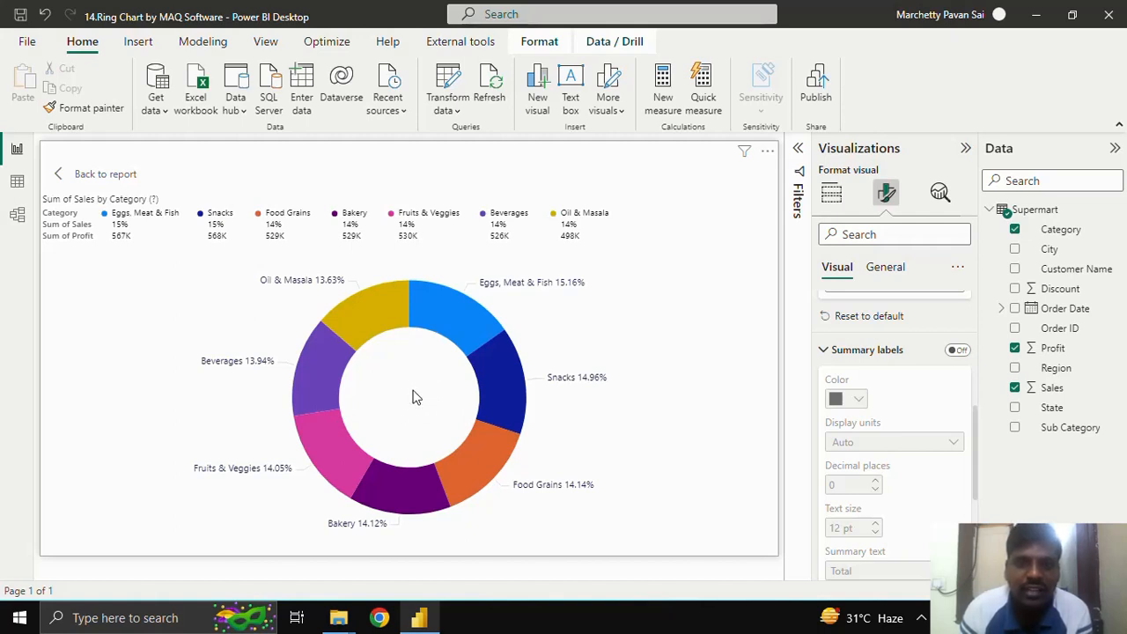
click(957, 351)
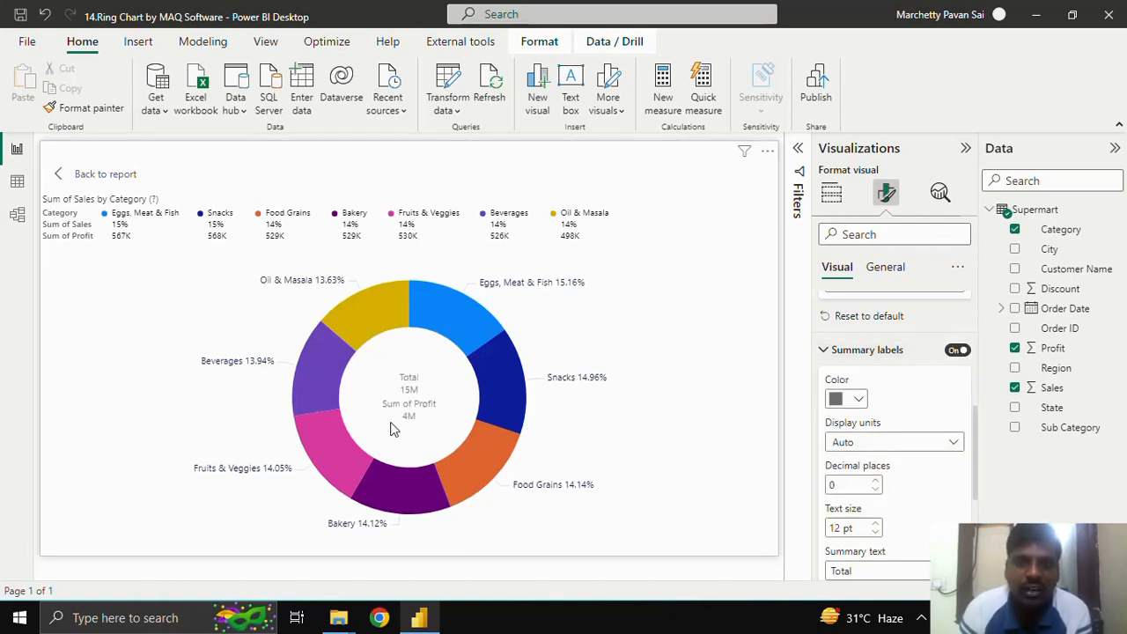
- Color the summary labels dark navy blue, try 2 decimal places for their value and lower it to 1
click(856, 401)
click(917, 268)
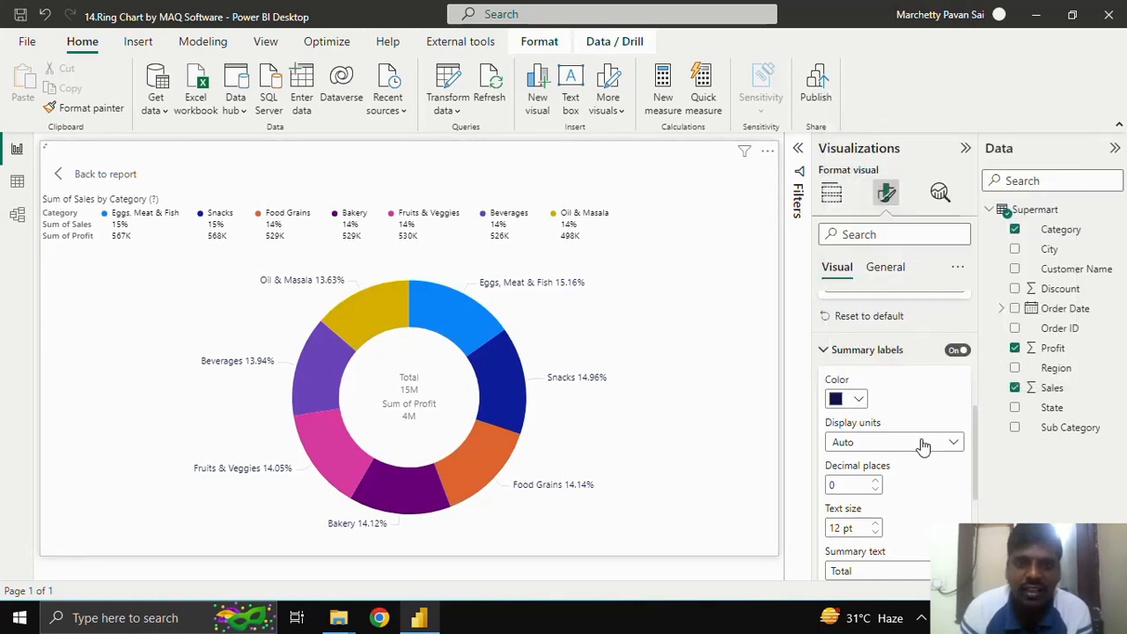
scroll(923, 446, down, 2)
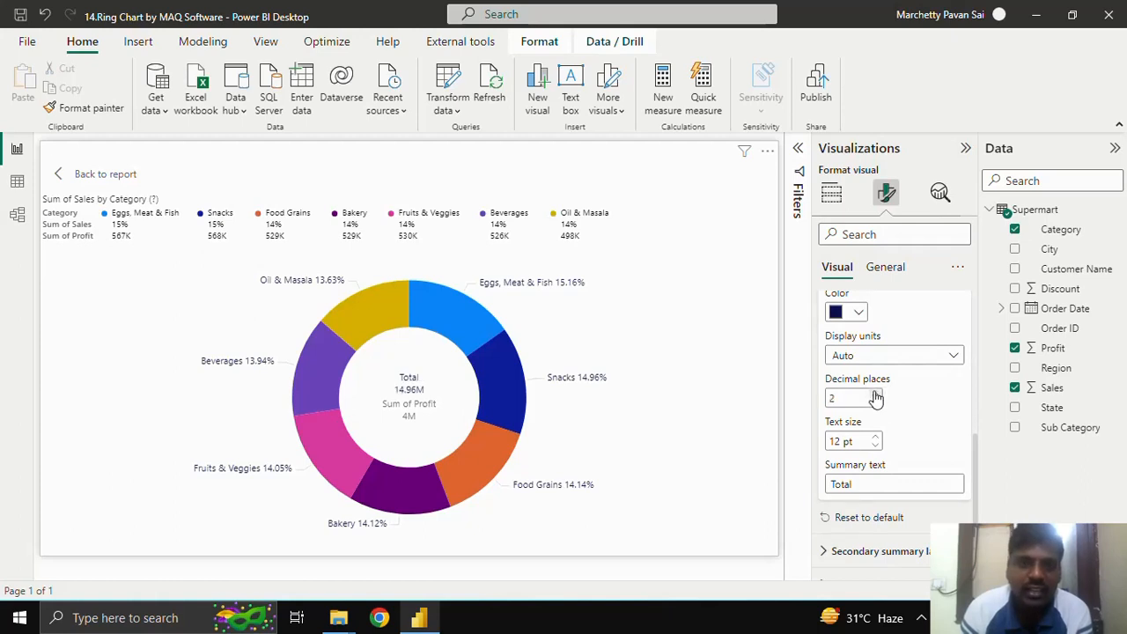
click(875, 403)
click(875, 403)
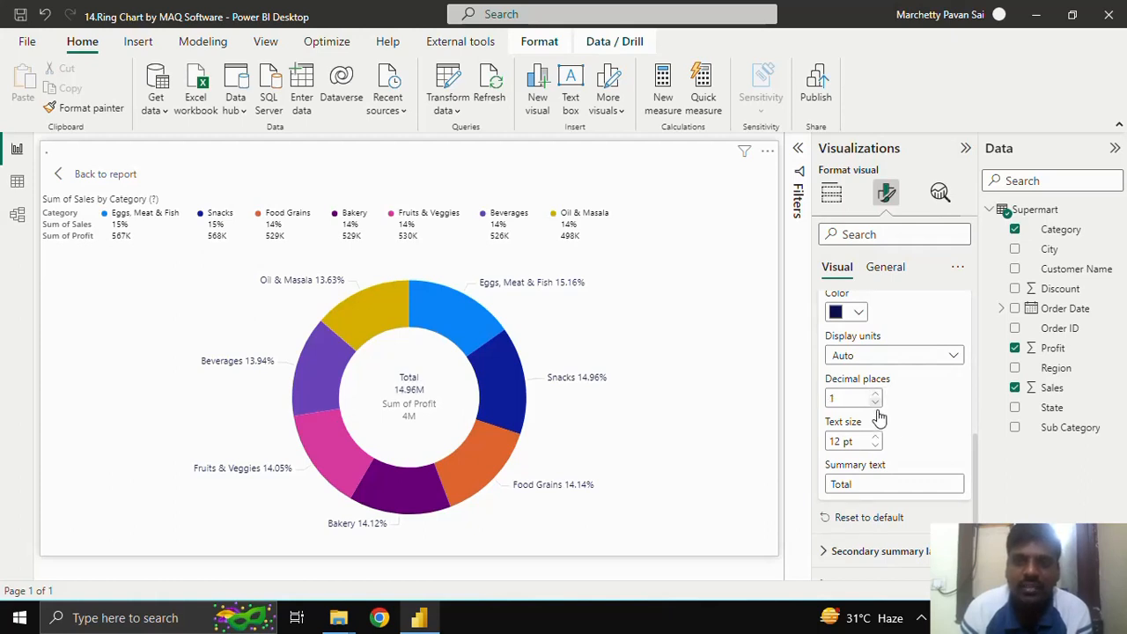
- Increase the text size of the summary labels to 16 pt
click(876, 438)
click(875, 437)
click(876, 438)
click(875, 438)
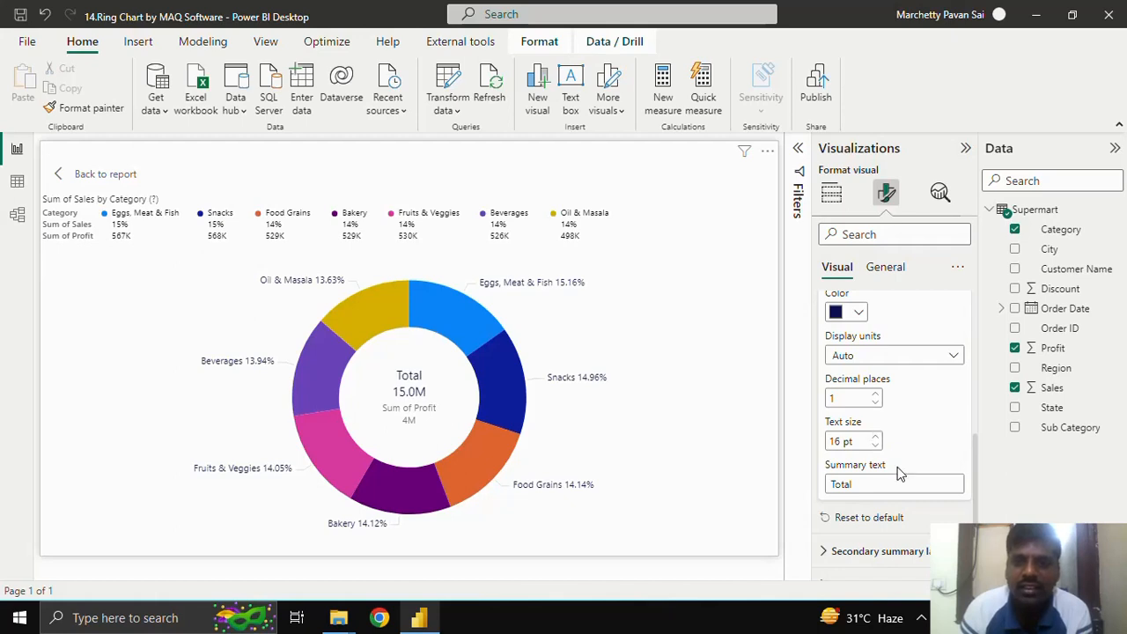
- Change the summary text in the ring's center to "Total sales"
double_click(876, 486)
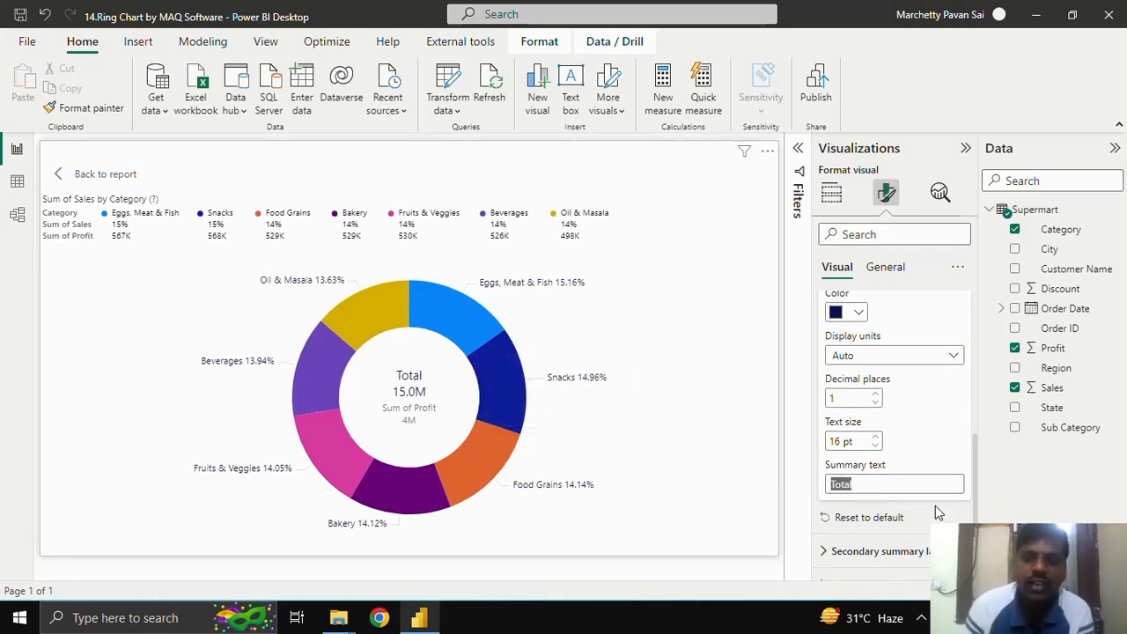
click(916, 477)
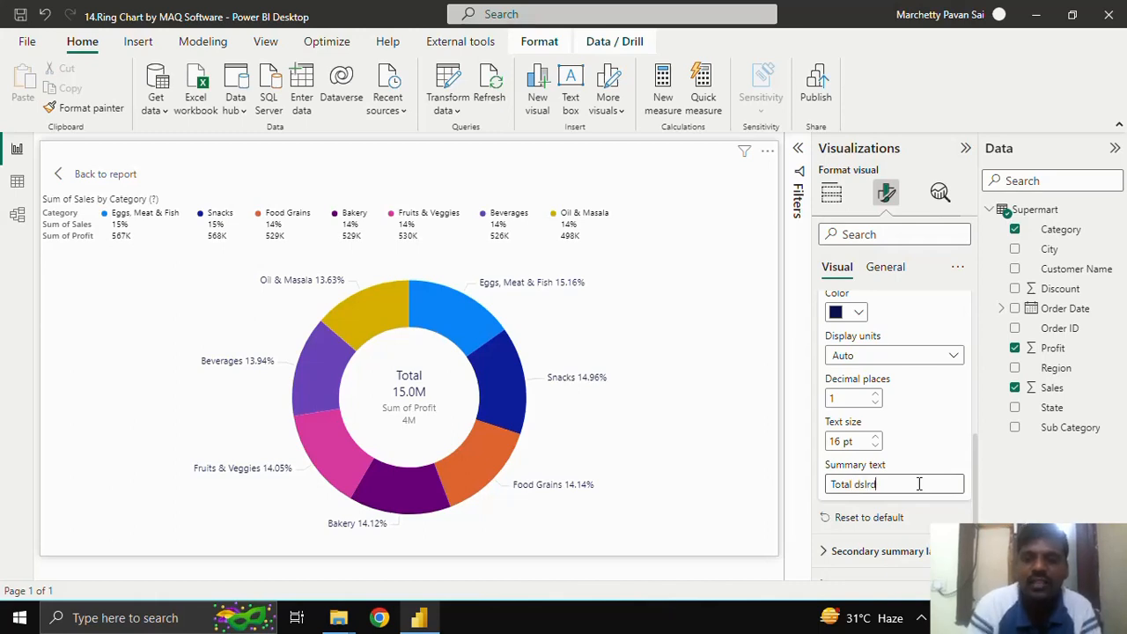
key(BackSpace)
key(BackSpace)
key(BackSpace)
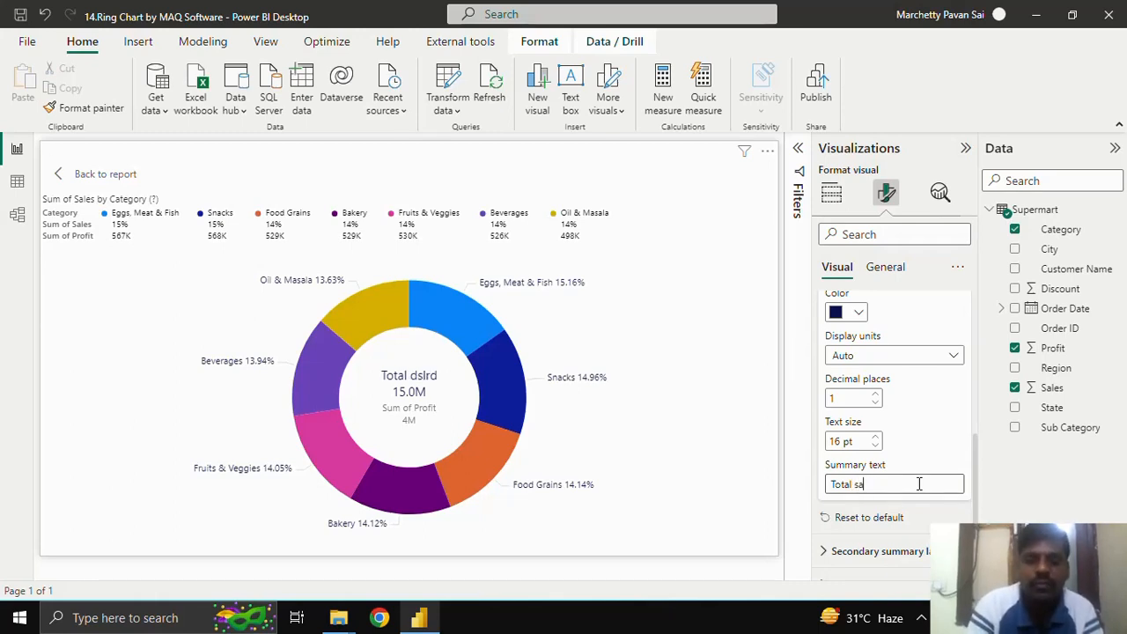
text(les)
- Color the secondary summary labels dark navy blue and set their text size to 16 pt
scroll(915, 486, down, 1)
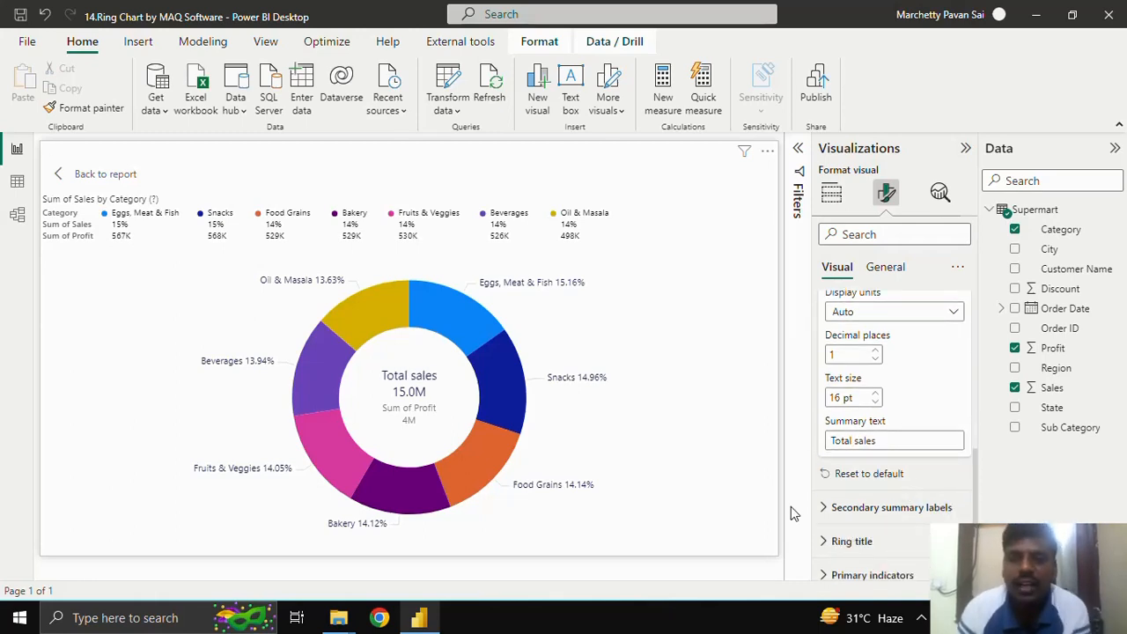
click(828, 509)
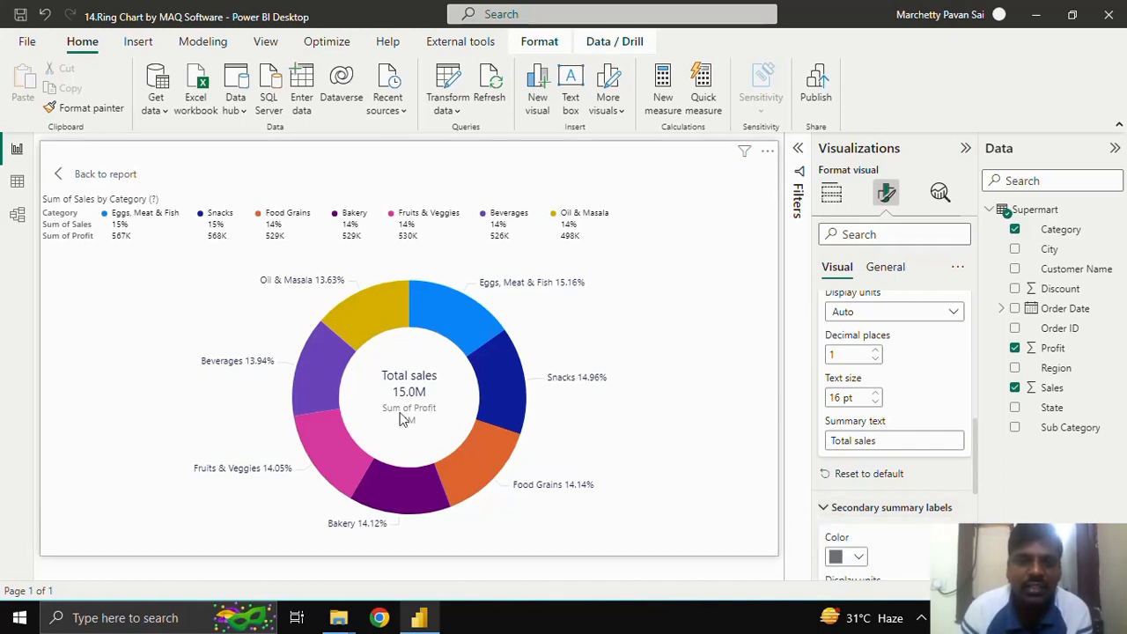
scroll(858, 478, down, 4)
click(854, 384)
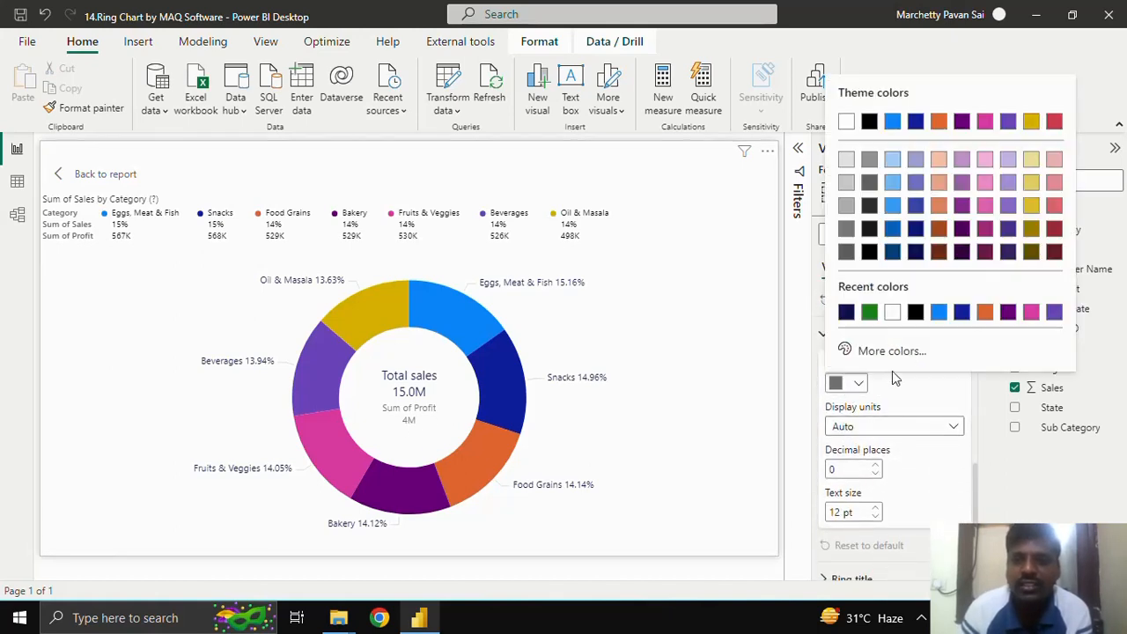
click(915, 252)
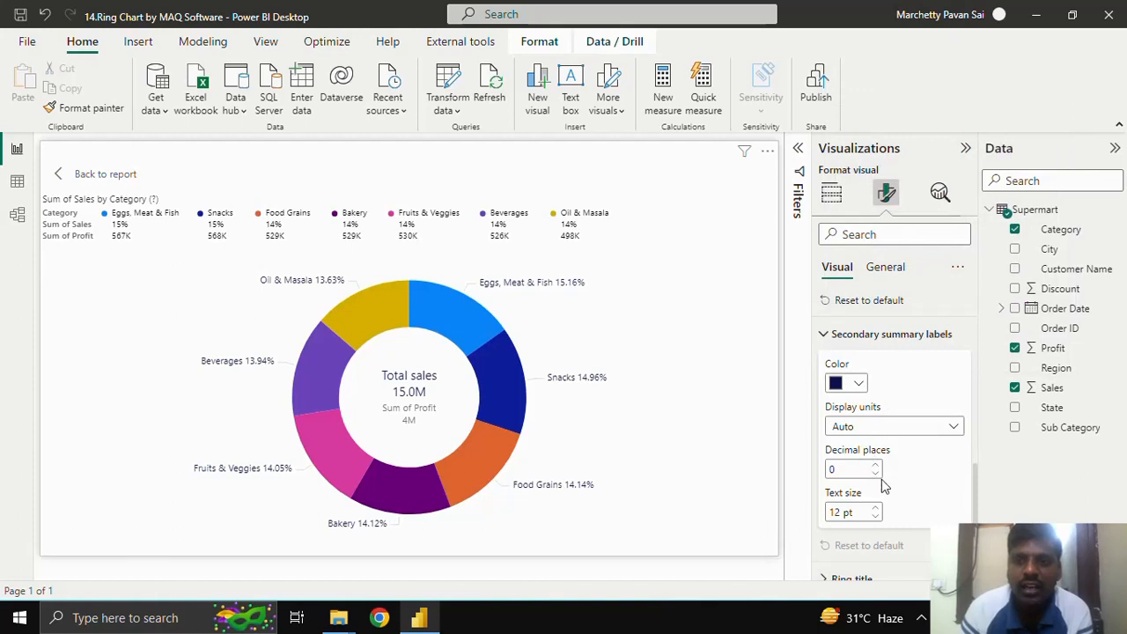
click(875, 508)
click(875, 508)
click(875, 508)
click(875, 508)
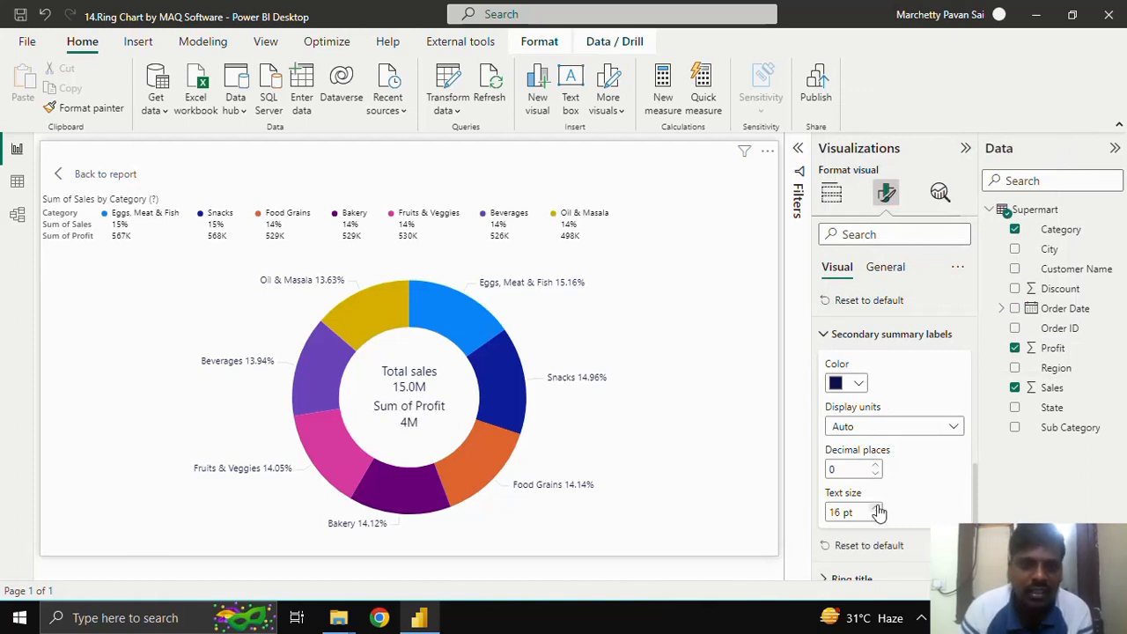
- Collapse the Summary labels and Secondary summary labels settings
scroll(889, 515, down, 1)
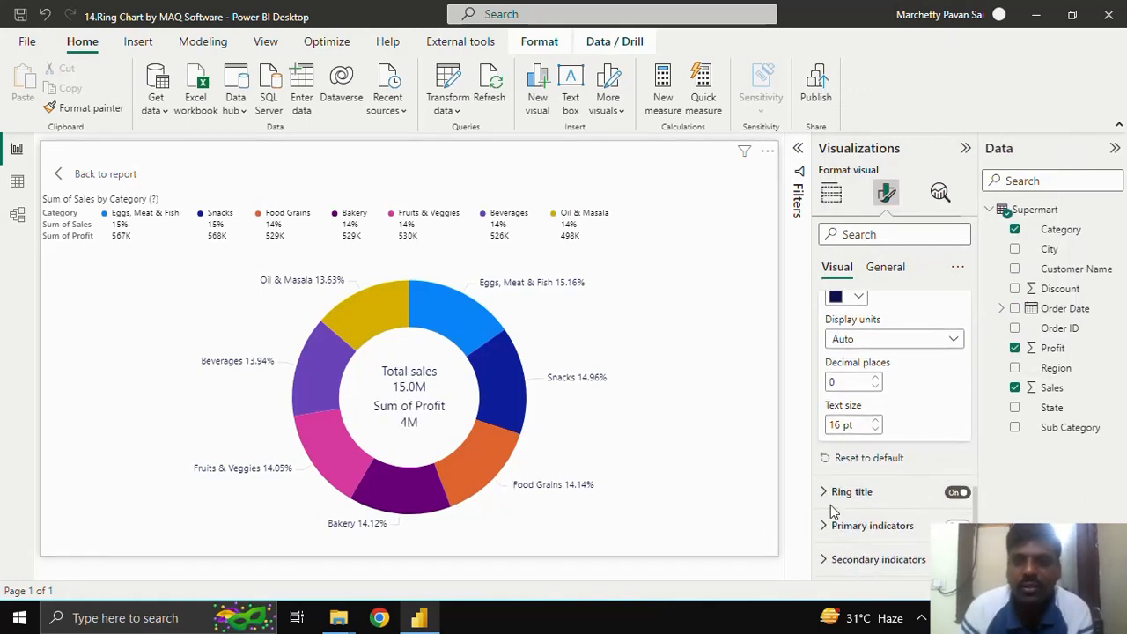
scroll(905, 436, up, 5)
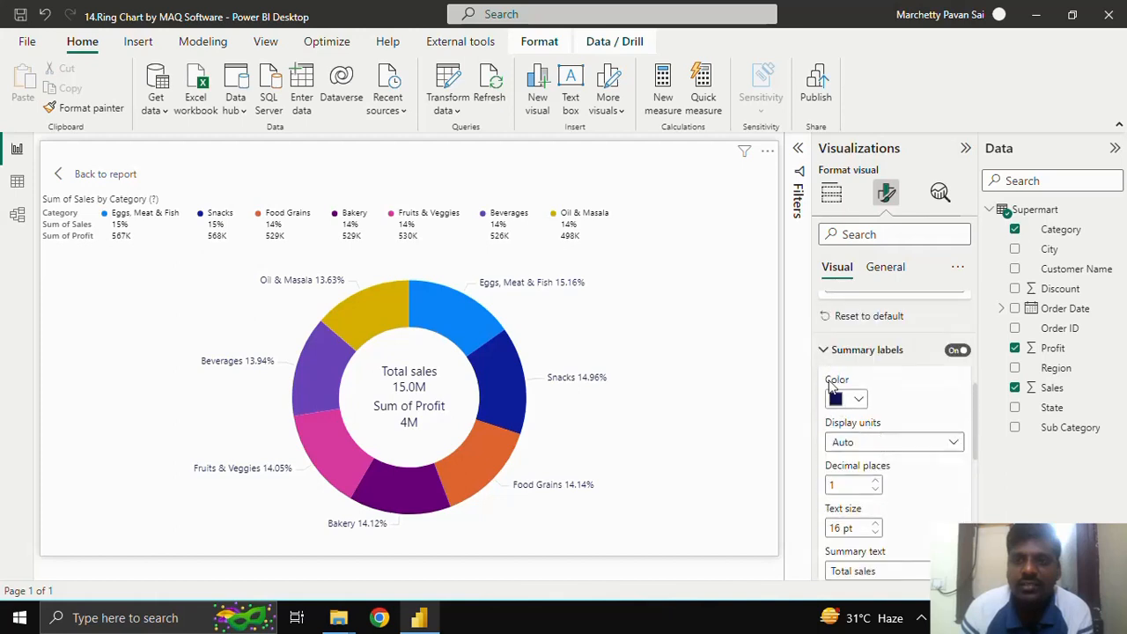
click(827, 351)
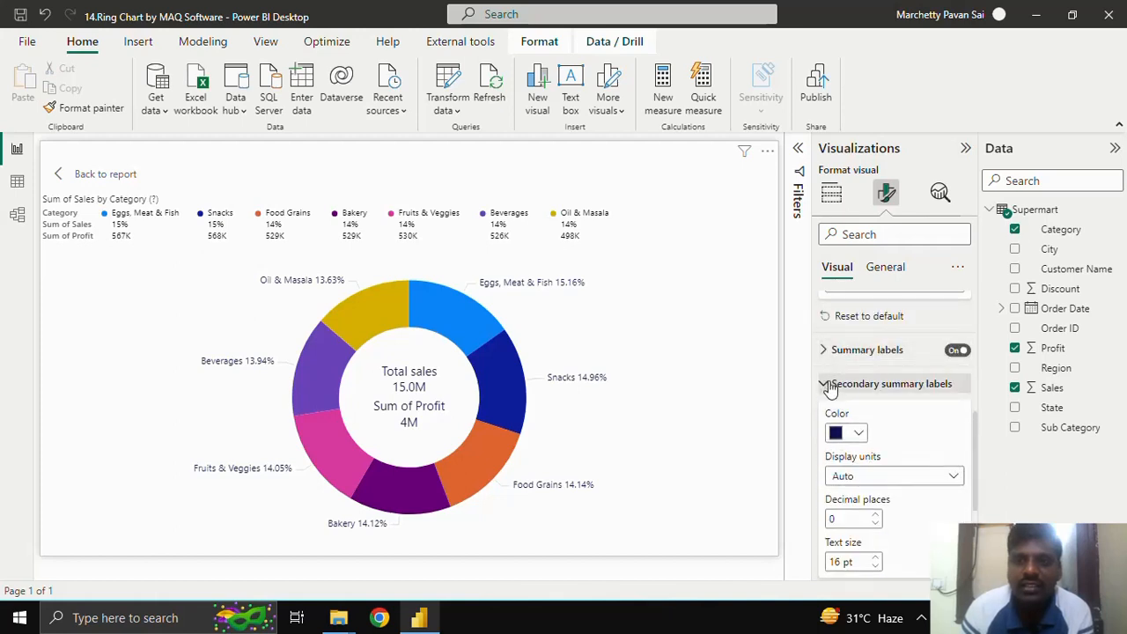
click(829, 386)
- Replace the ring title's tooltip text with "This chart shows both sales and profit"
scroll(850, 457, up, 1)
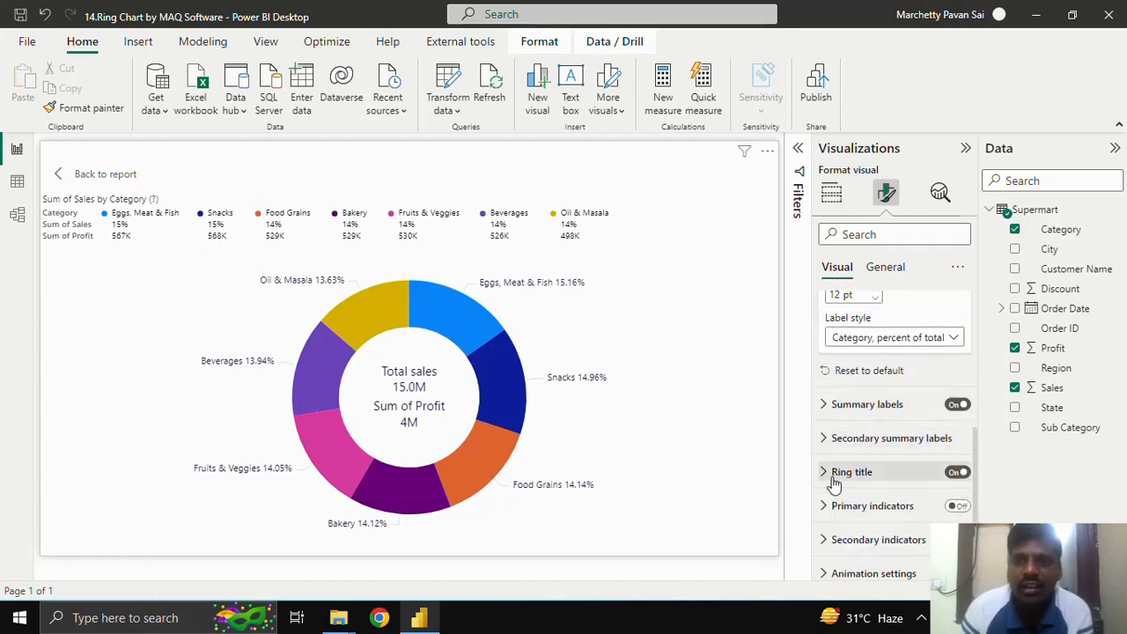
click(833, 478)
scroll(867, 477, down, 2)
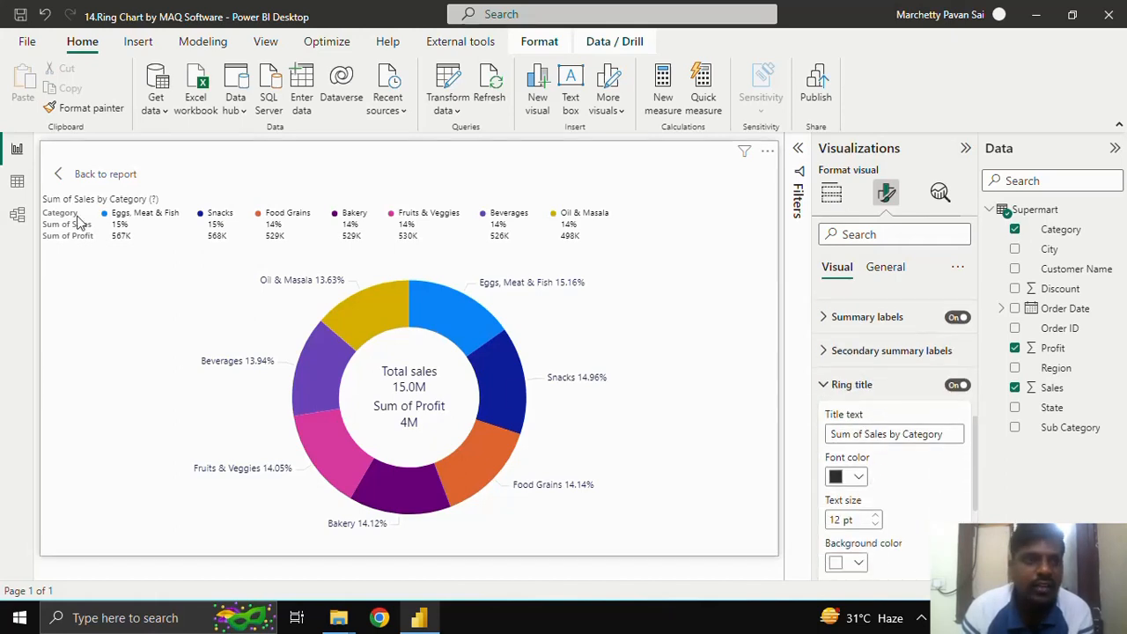
mouse_move(156, 203)
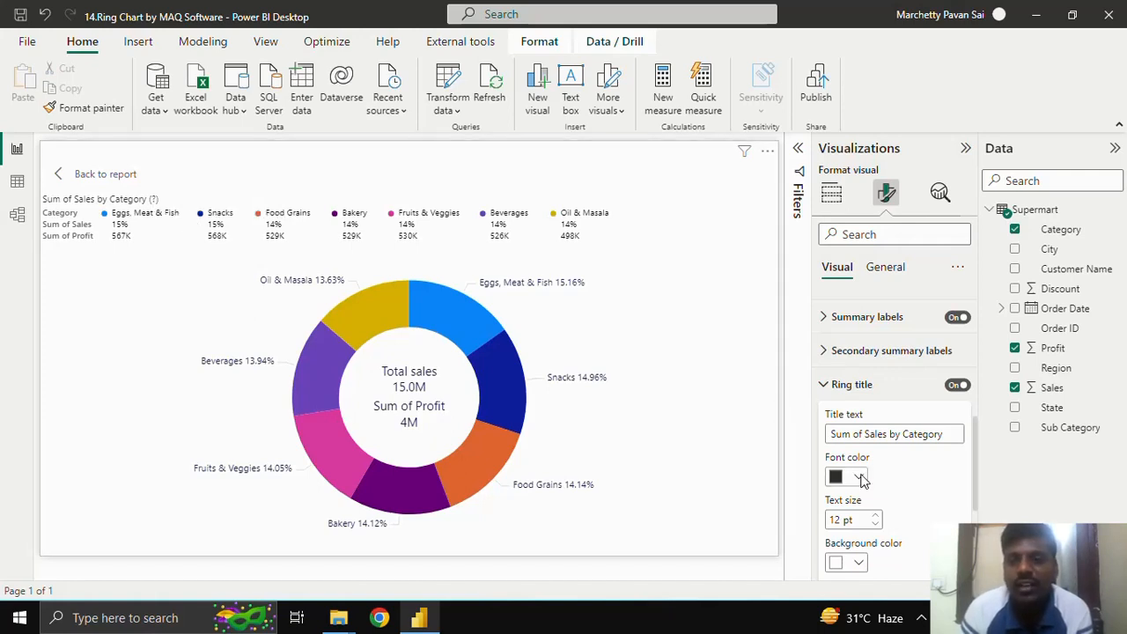
scroll(867, 451, down, 3)
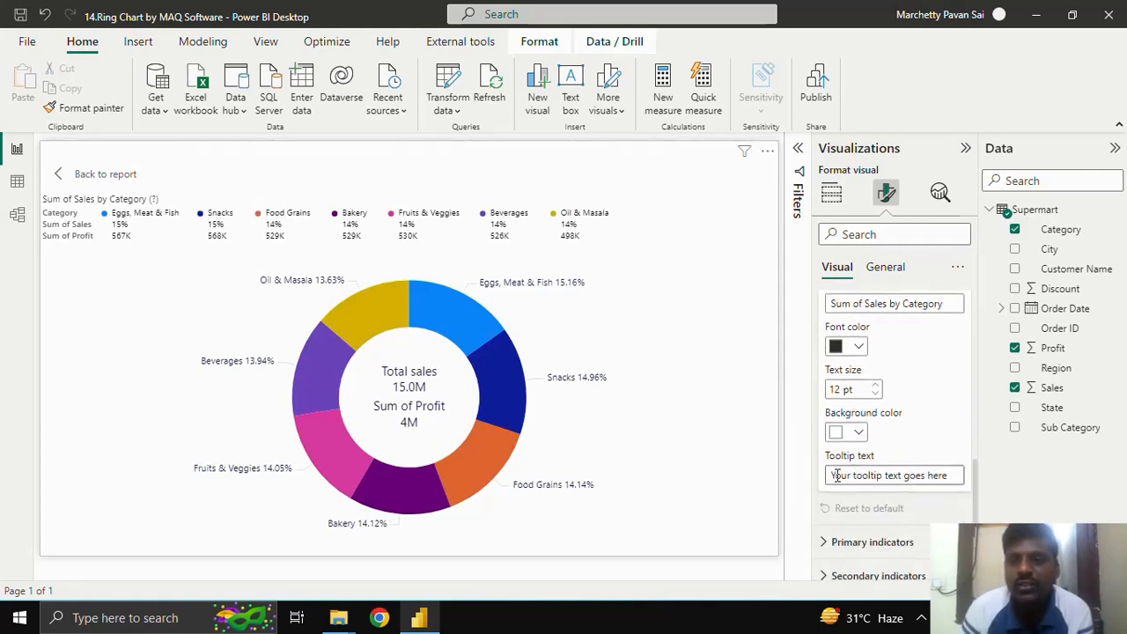
drag(830, 475, 938, 476)
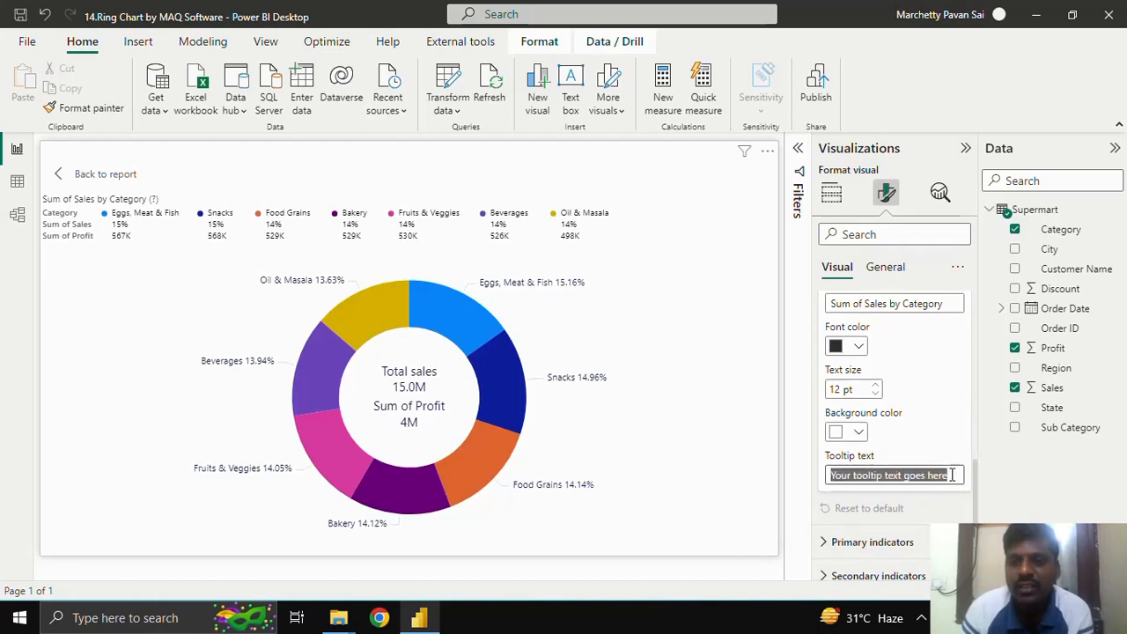
key(BackSpace)
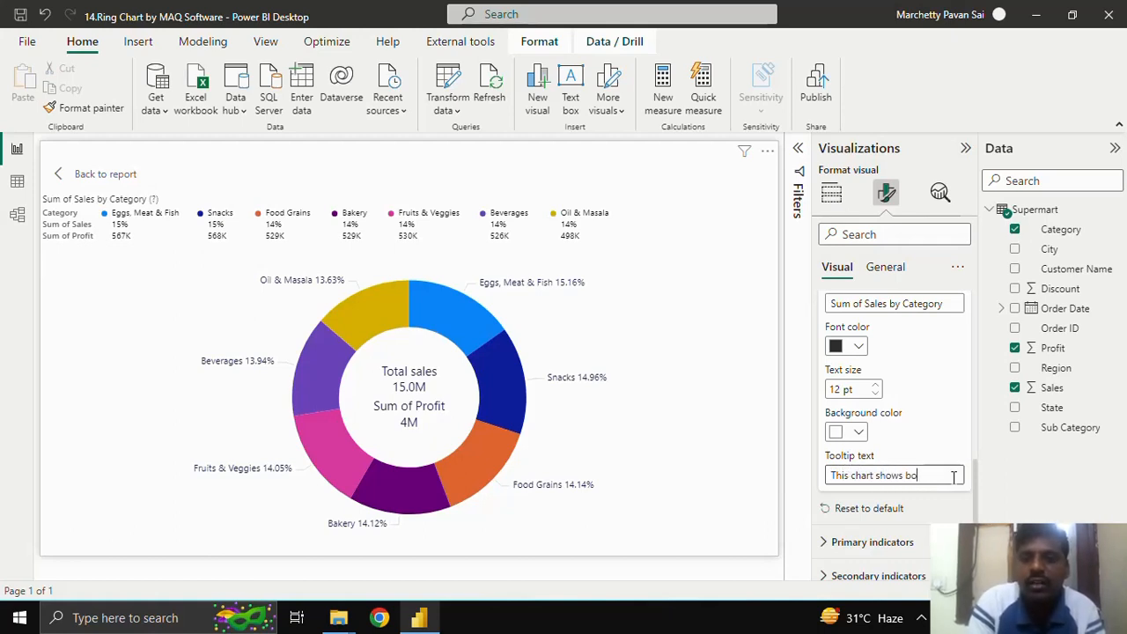
text(a)
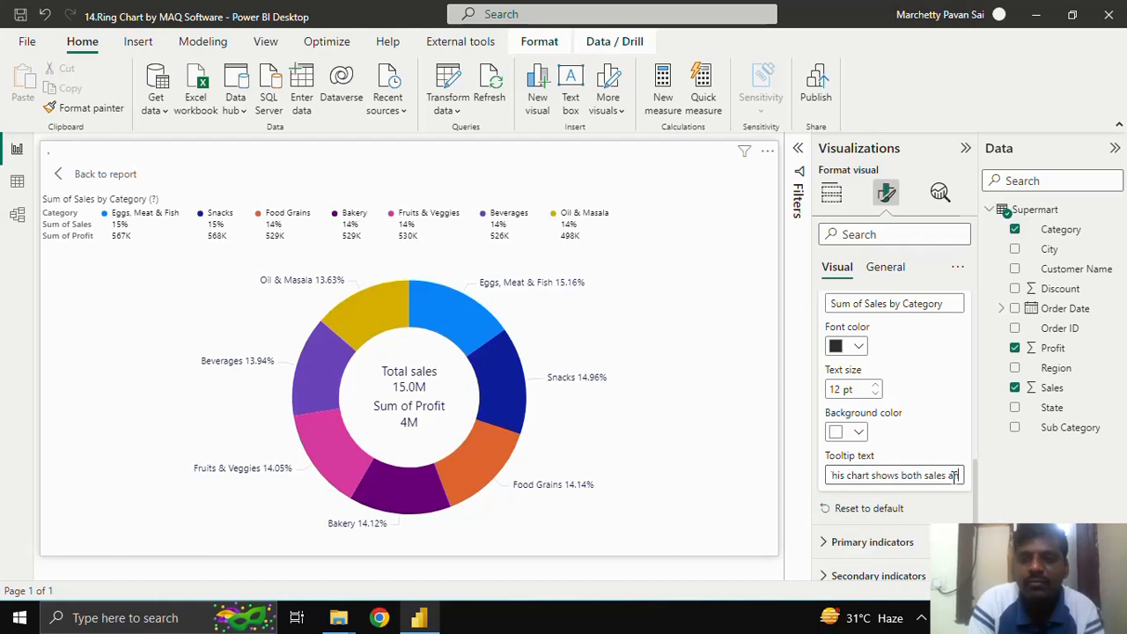
text(nd profit)
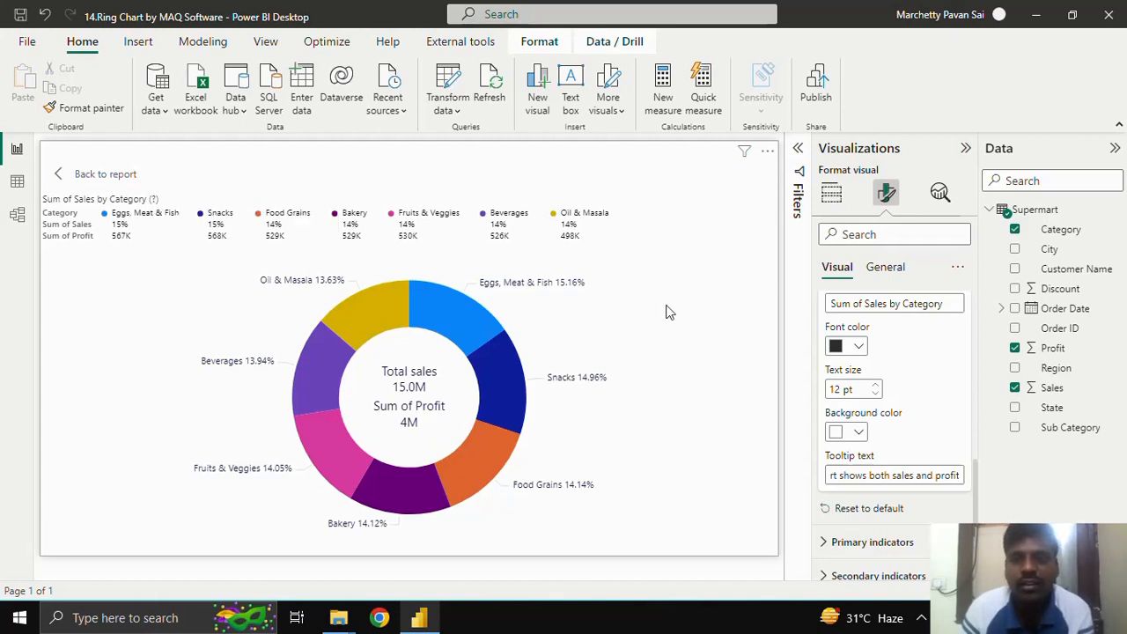
- Shorten the ring title to "Sales by Category" and collapse the Ring title settings
scroll(875, 402, up, 2)
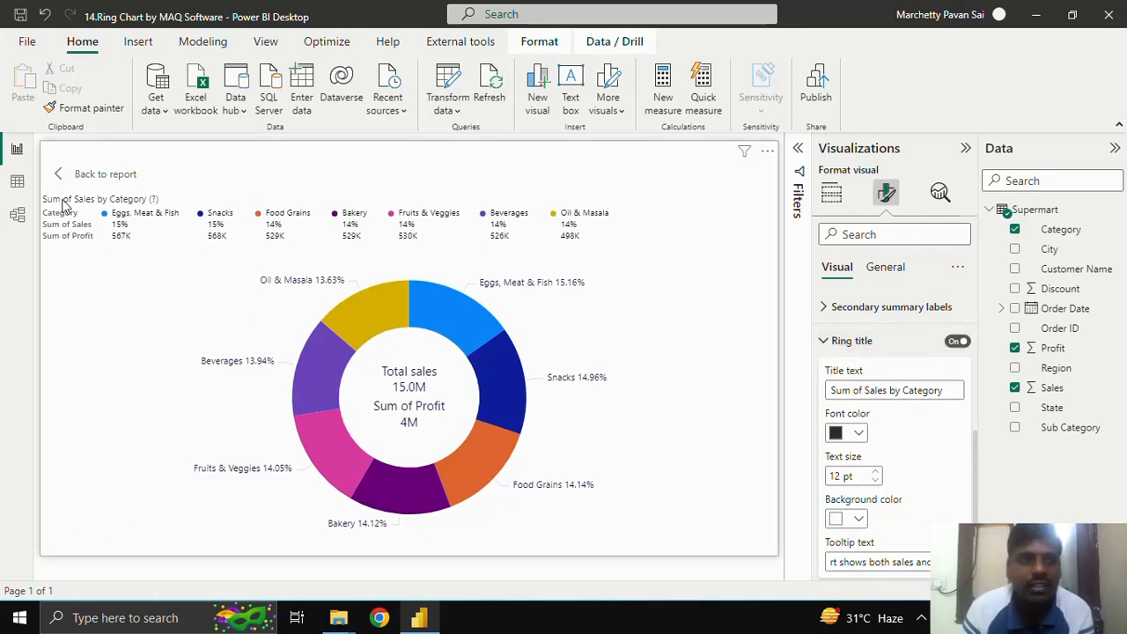
drag(866, 390, 797, 400)
key(BackSpace)
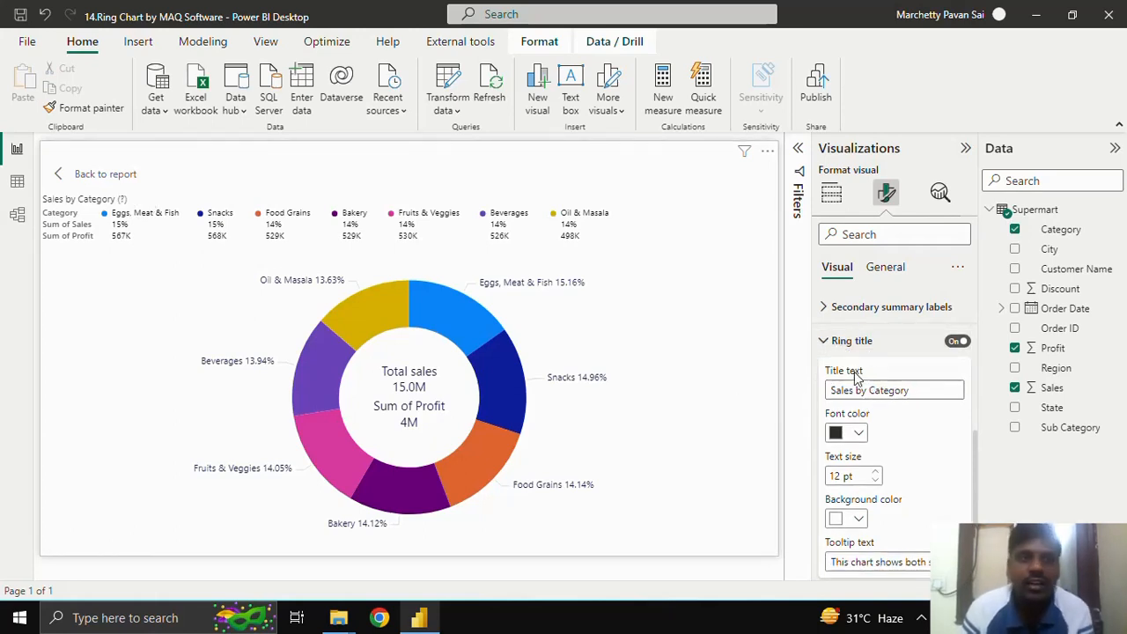
click(825, 346)
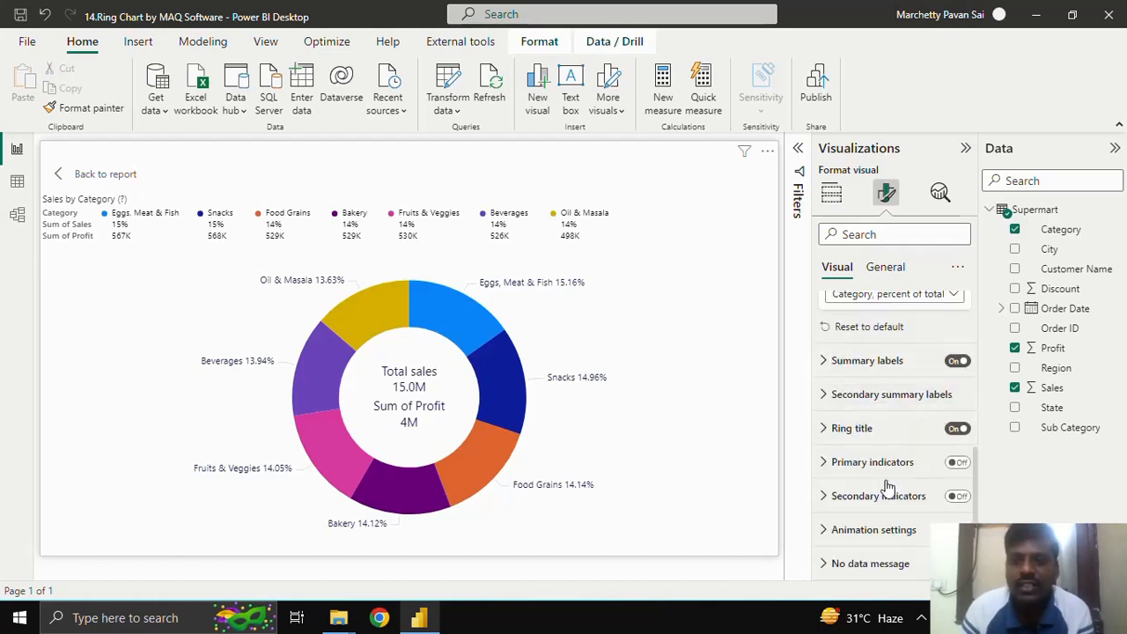
- Turn on the primary indicators, enter 2 as their threshold and collapse their settings
click(828, 463)
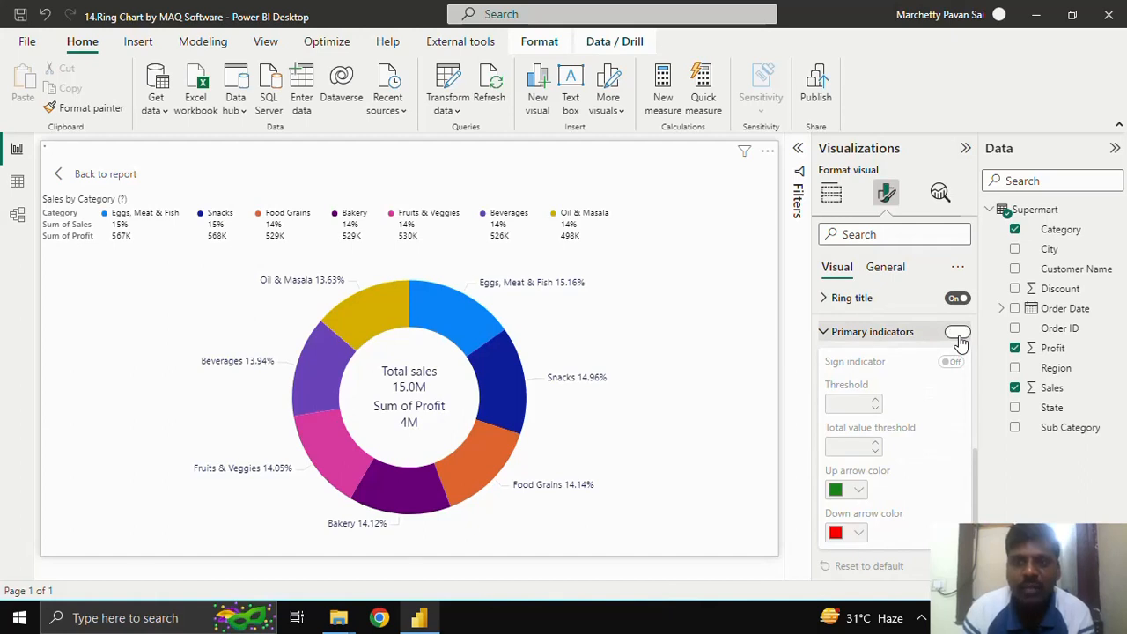
click(957, 335)
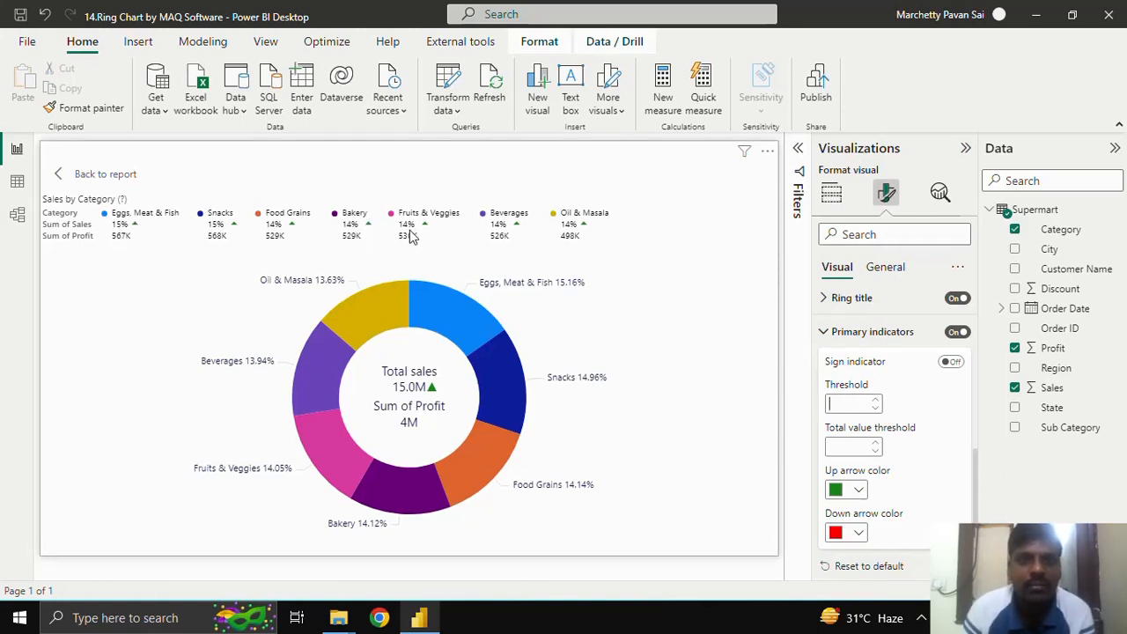
scroll(838, 414, up, 2)
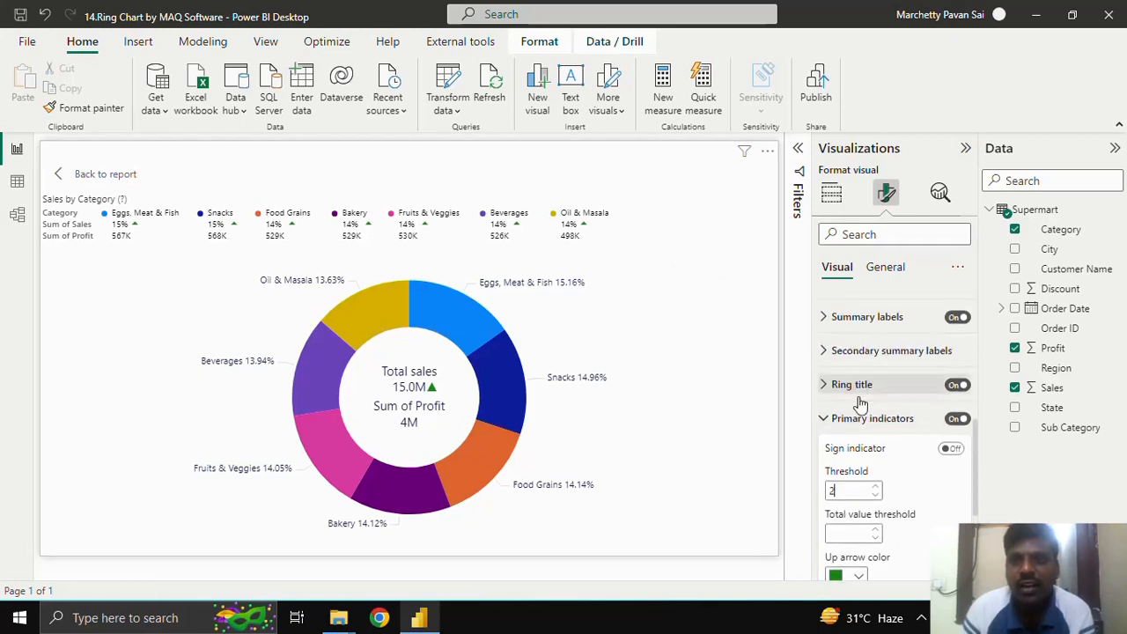
click(852, 418)
scroll(850, 398, up, 3)
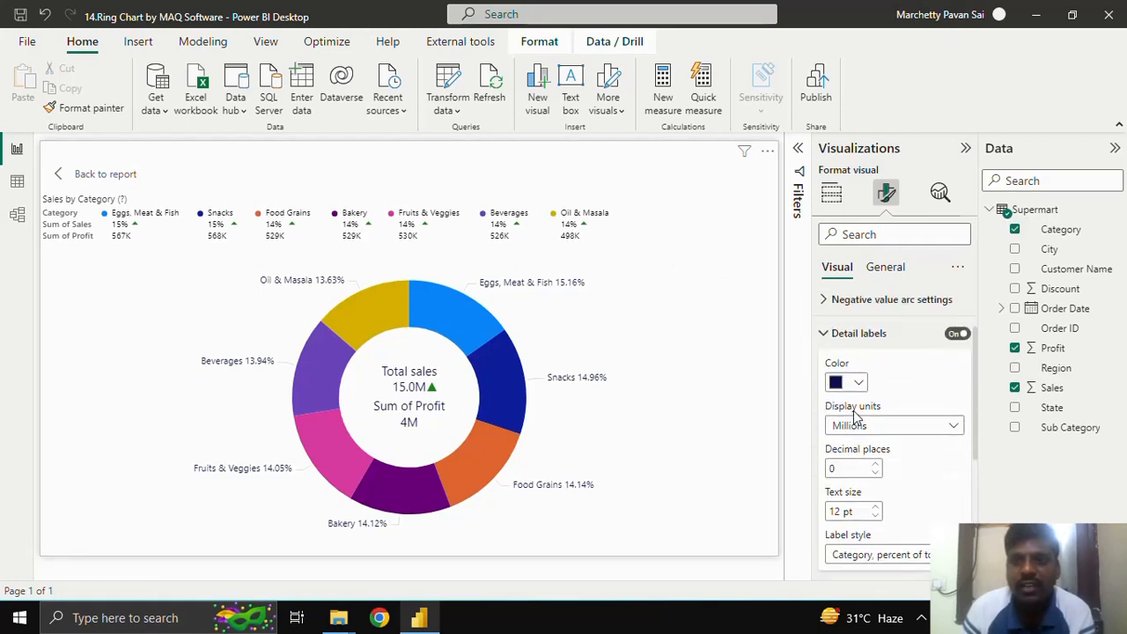
click(877, 427)
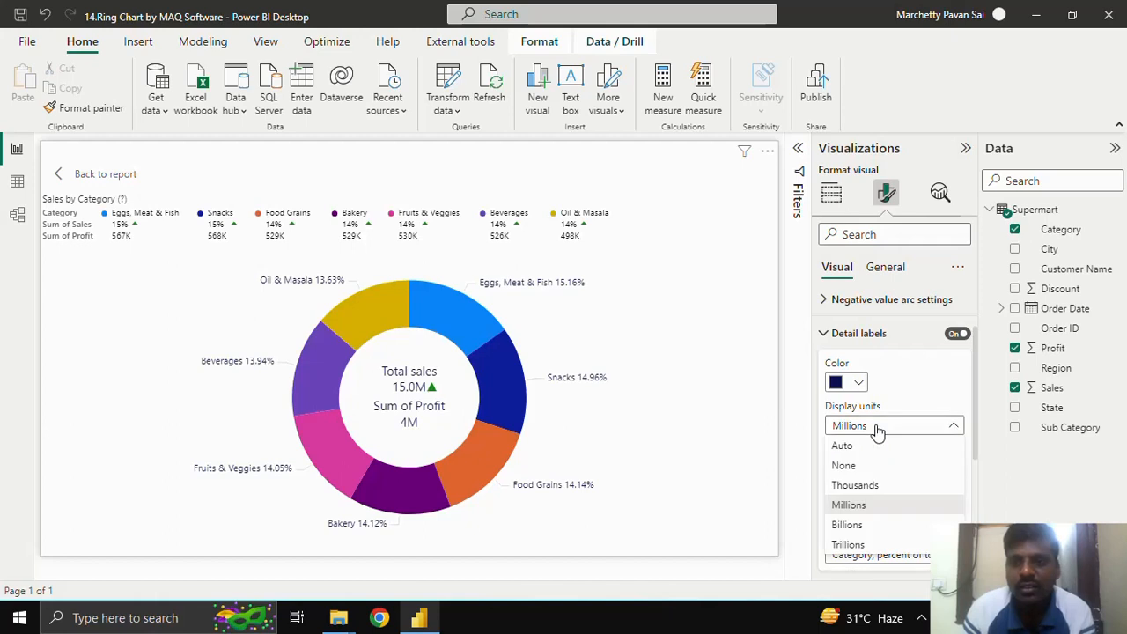
scroll(837, 352, up, 2)
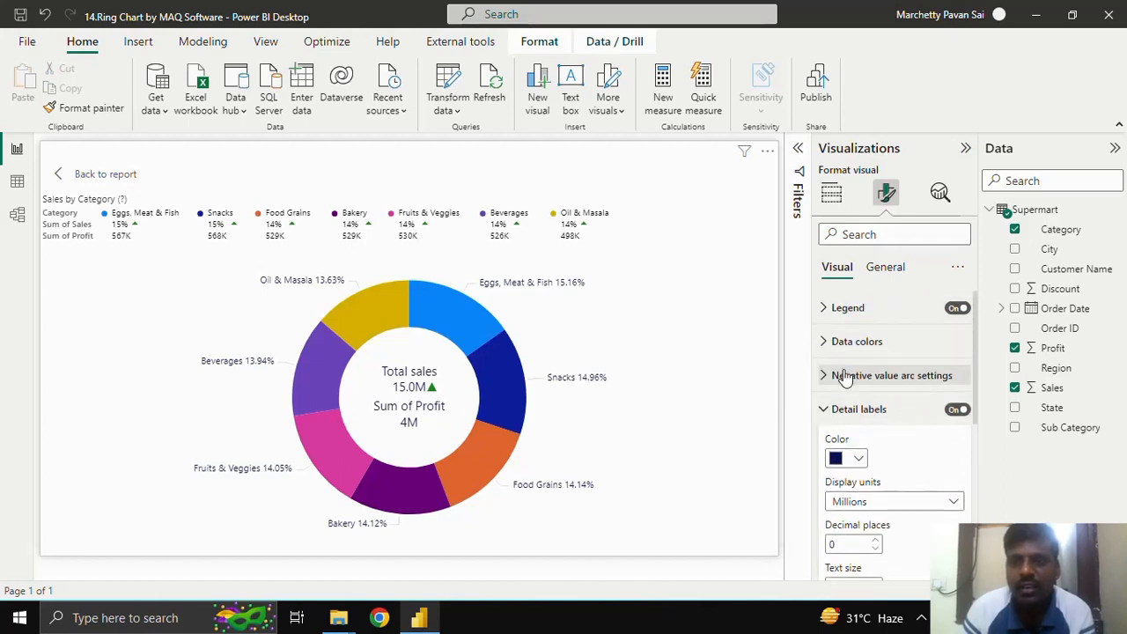
- Set the legend's primary measure to Value with display units in Millions and collapse the Legend settings
click(826, 313)
scroll(886, 401, down, 3)
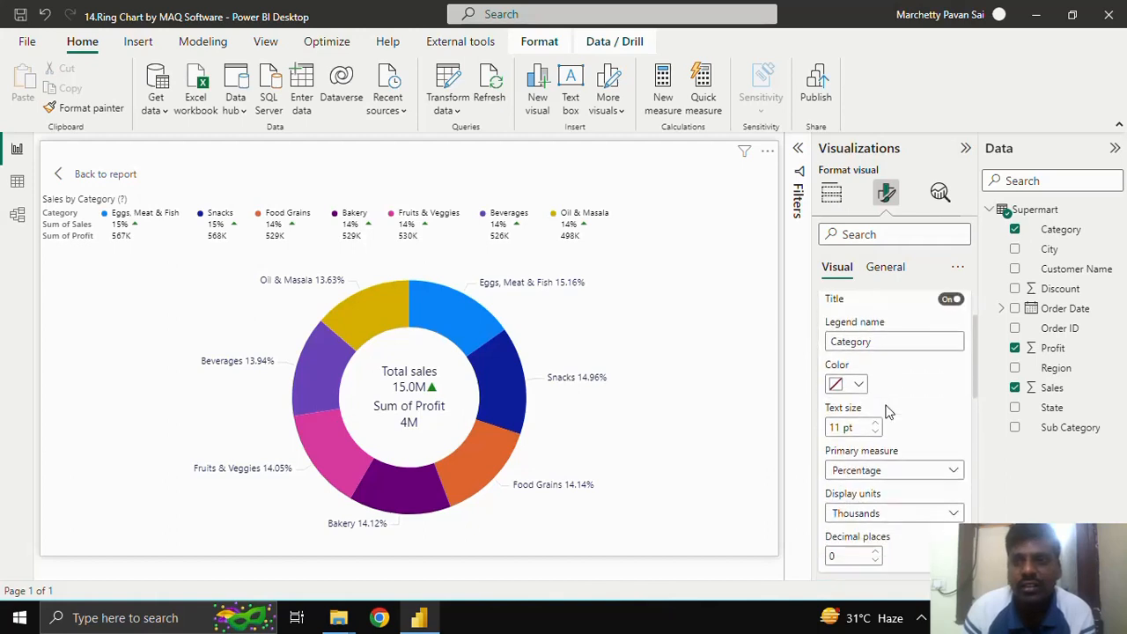
scroll(886, 423, up, 1)
scroll(870, 460, up, 2)
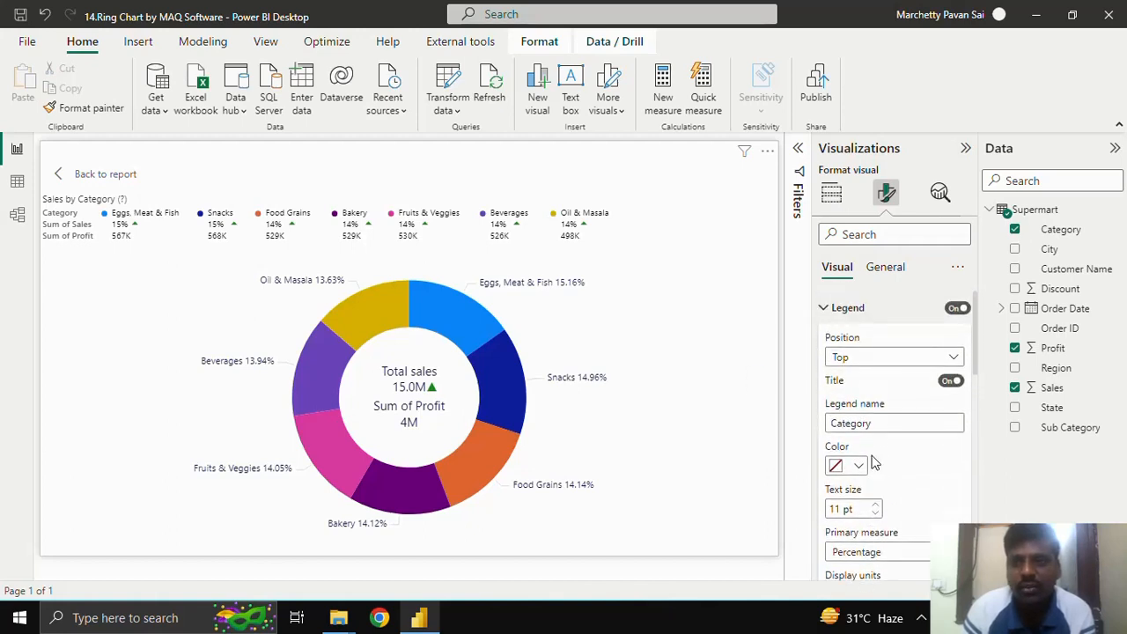
scroll(870, 440, down, 3)
click(870, 423)
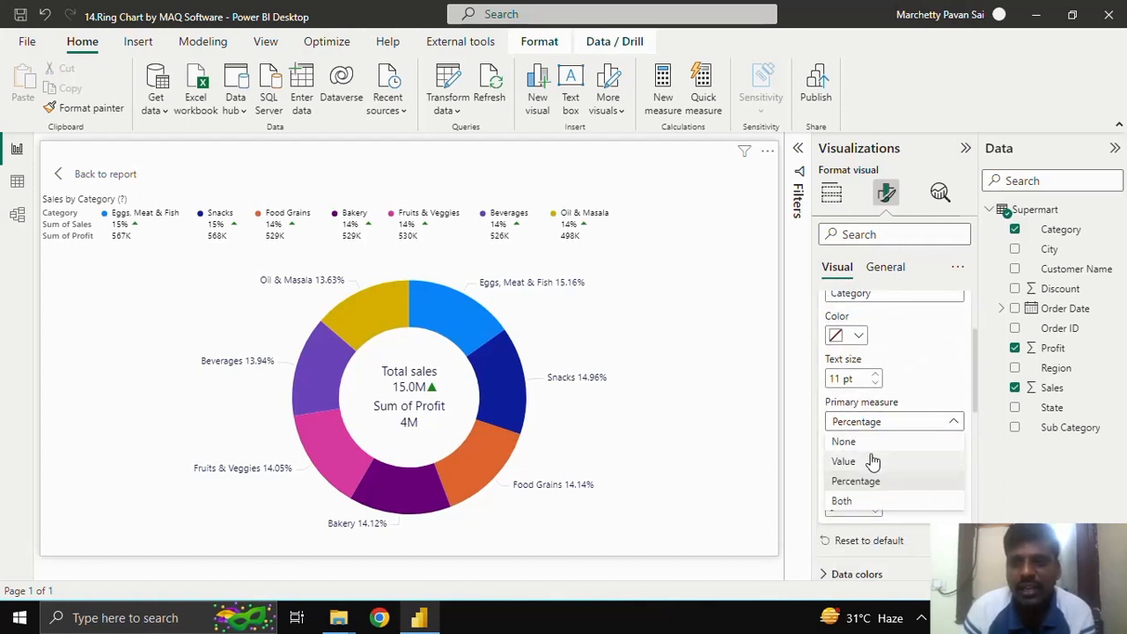
click(871, 460)
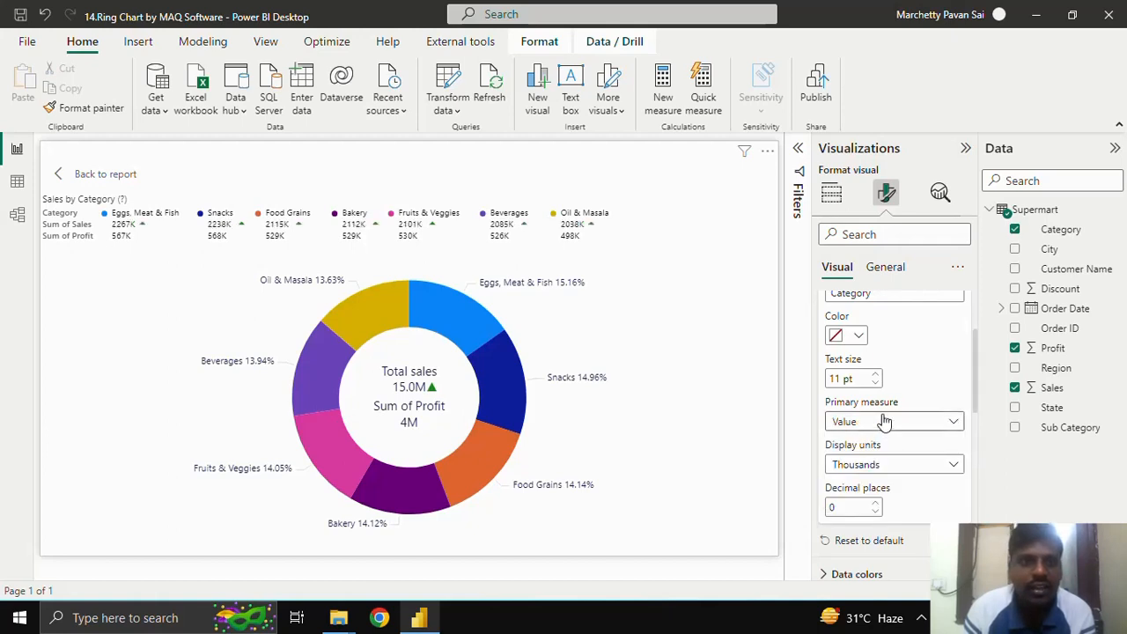
click(884, 464)
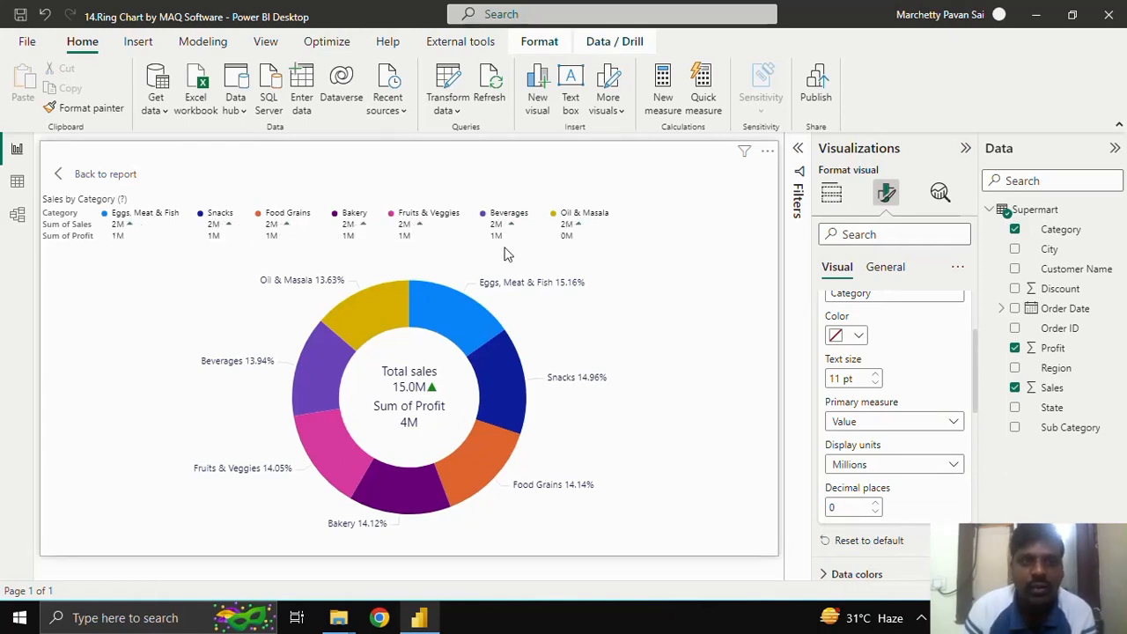
scroll(856, 420, up, 3)
click(823, 308)
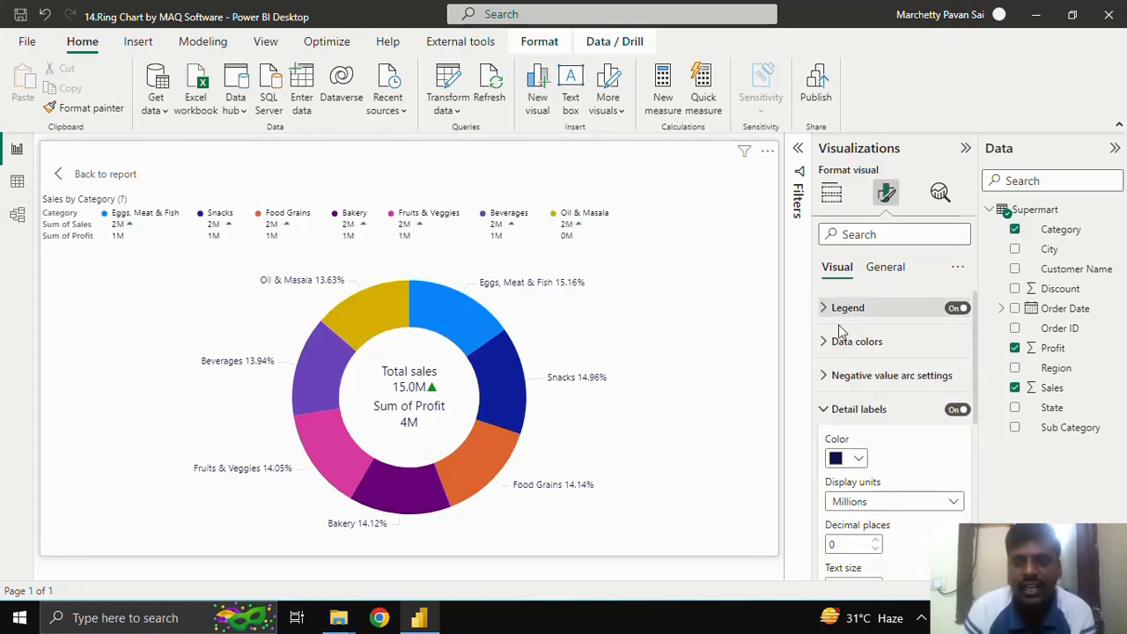
- Collapse the Detail labels settings and set the primary indicators' threshold to 2000000
scroll(858, 458, down, 3)
scroll(832, 405, up, 3)
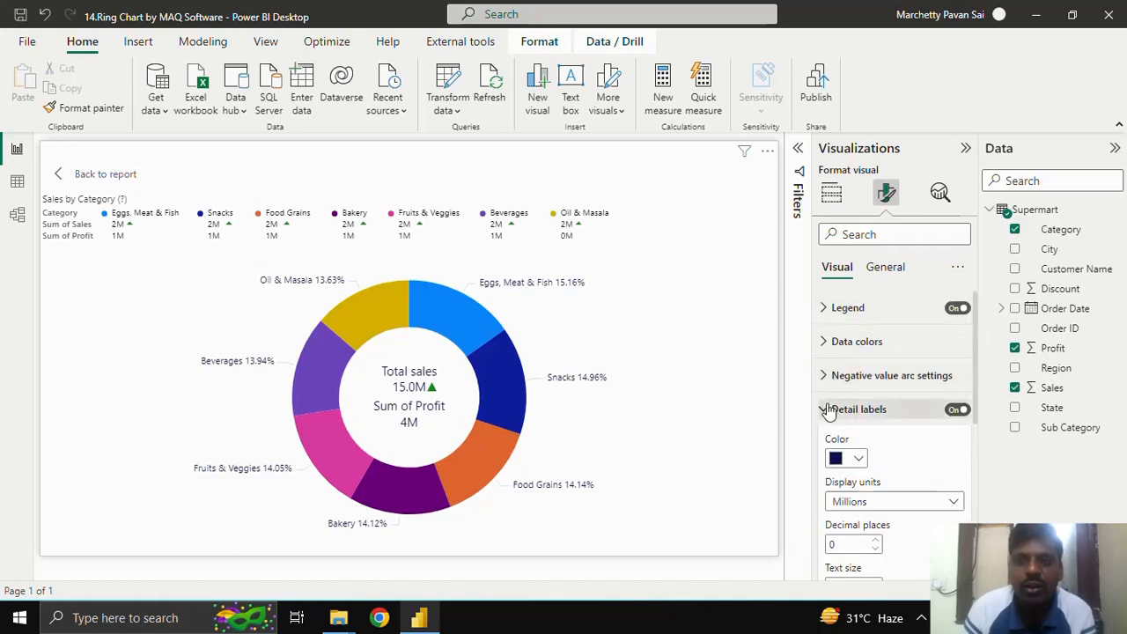
click(828, 410)
scroll(830, 462, down, 2)
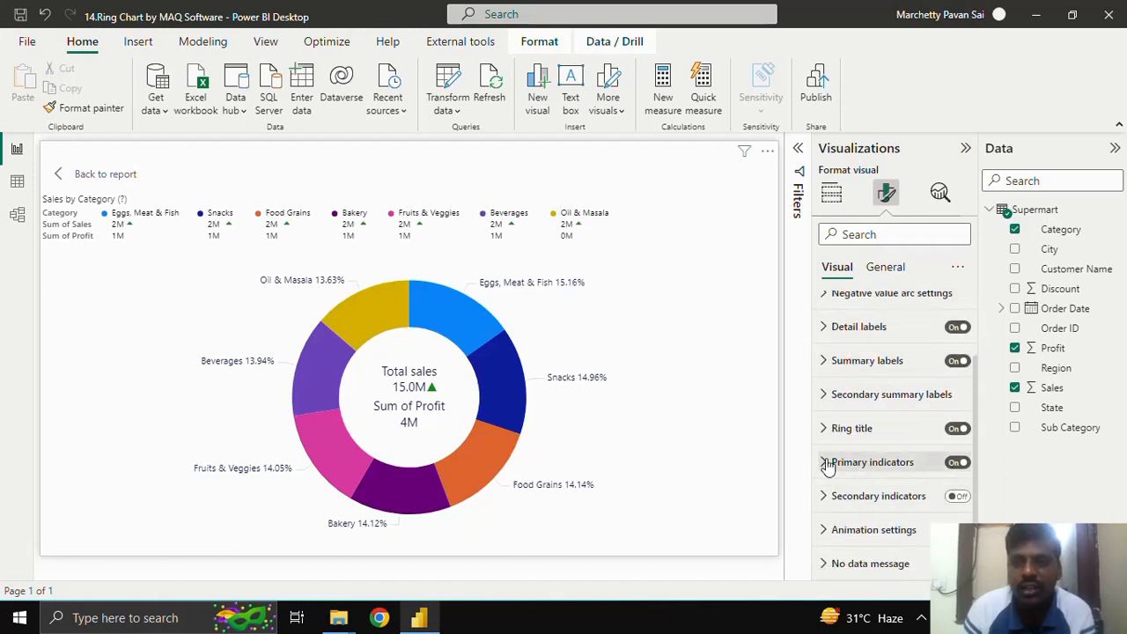
click(826, 463)
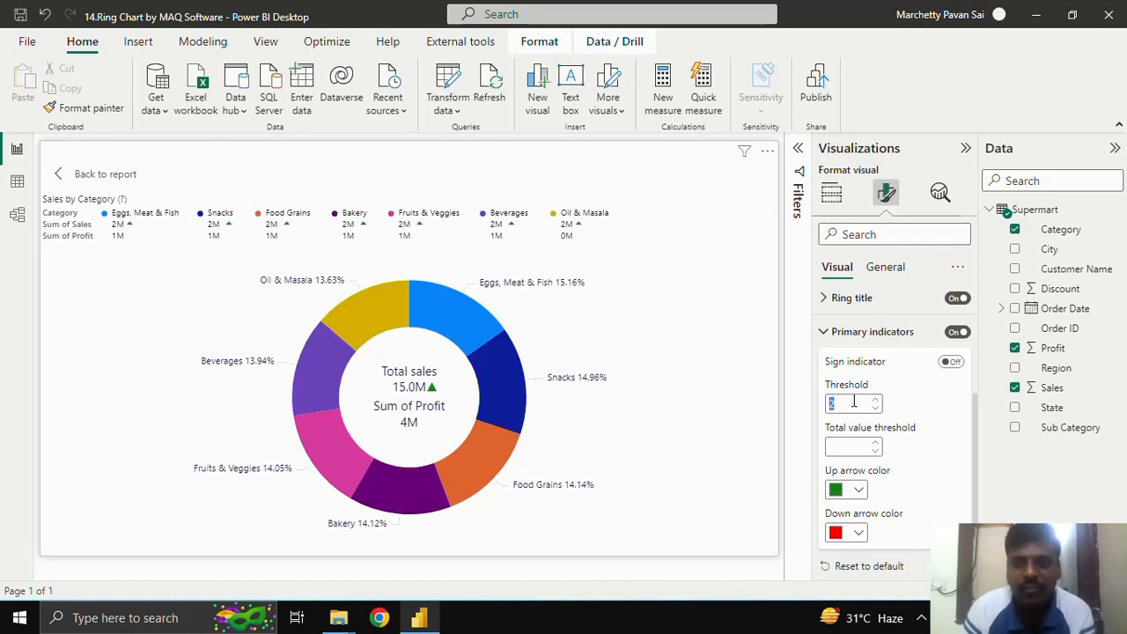
key(BackSpace)
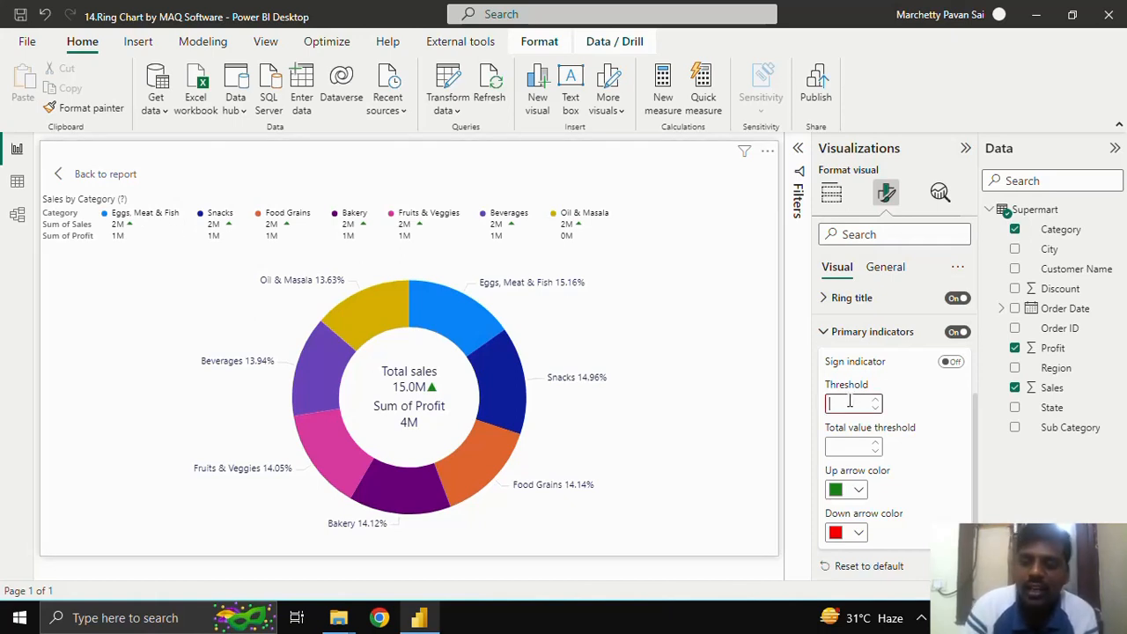
text(2000000)
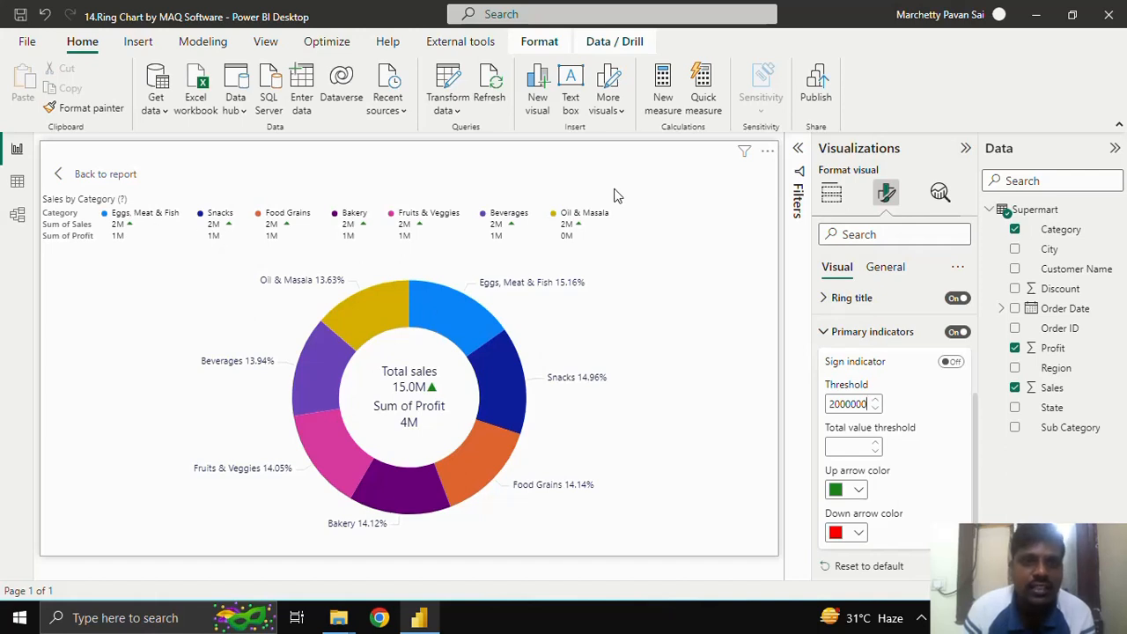
- Set the primary indicators' threshold to 3000000 and their total value threshold to 16000000
double_click(830, 403)
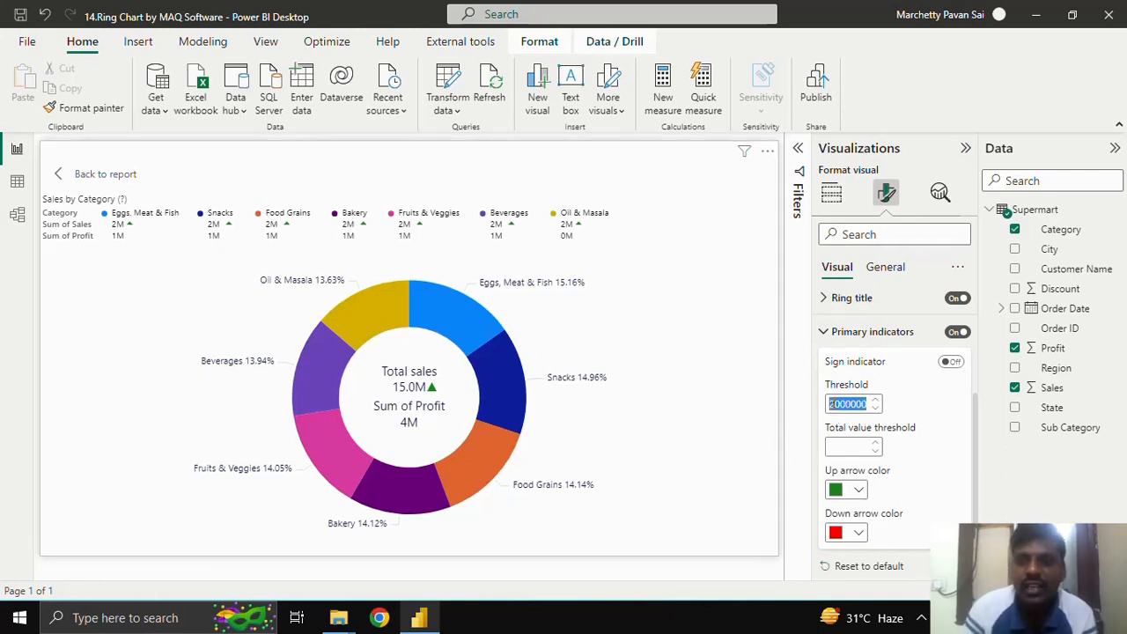
click(830, 403)
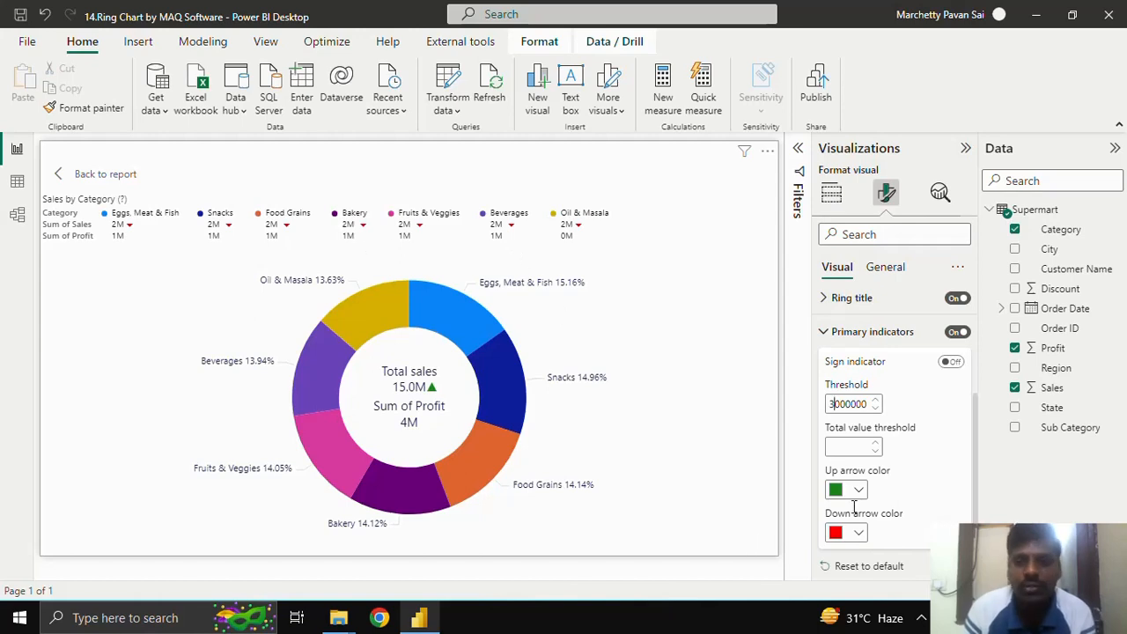
click(835, 404)
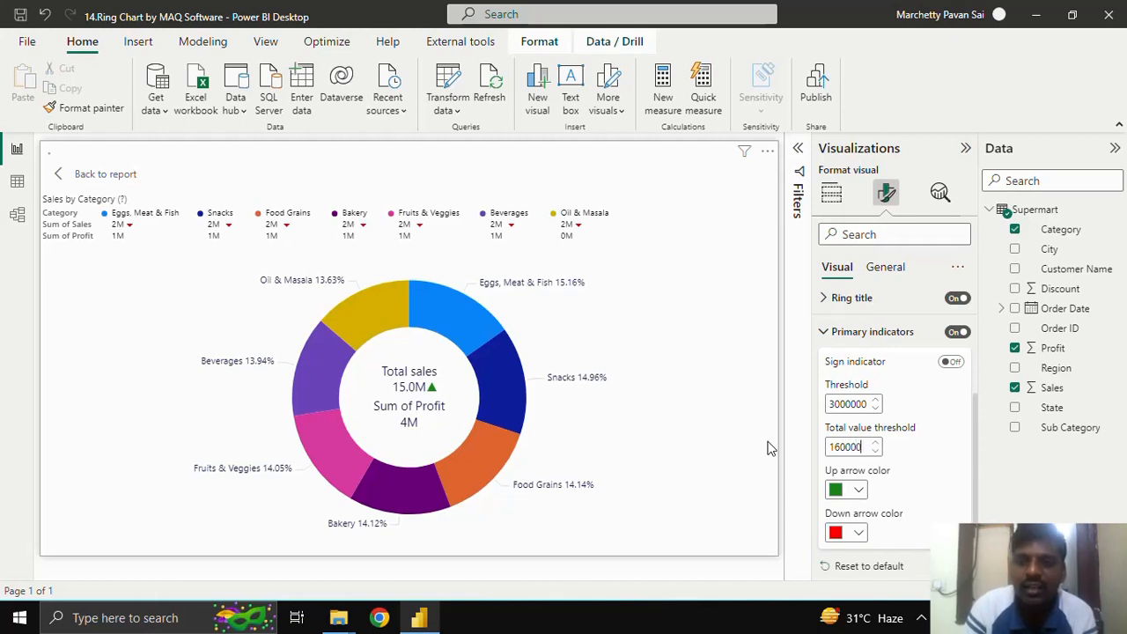
text(00)
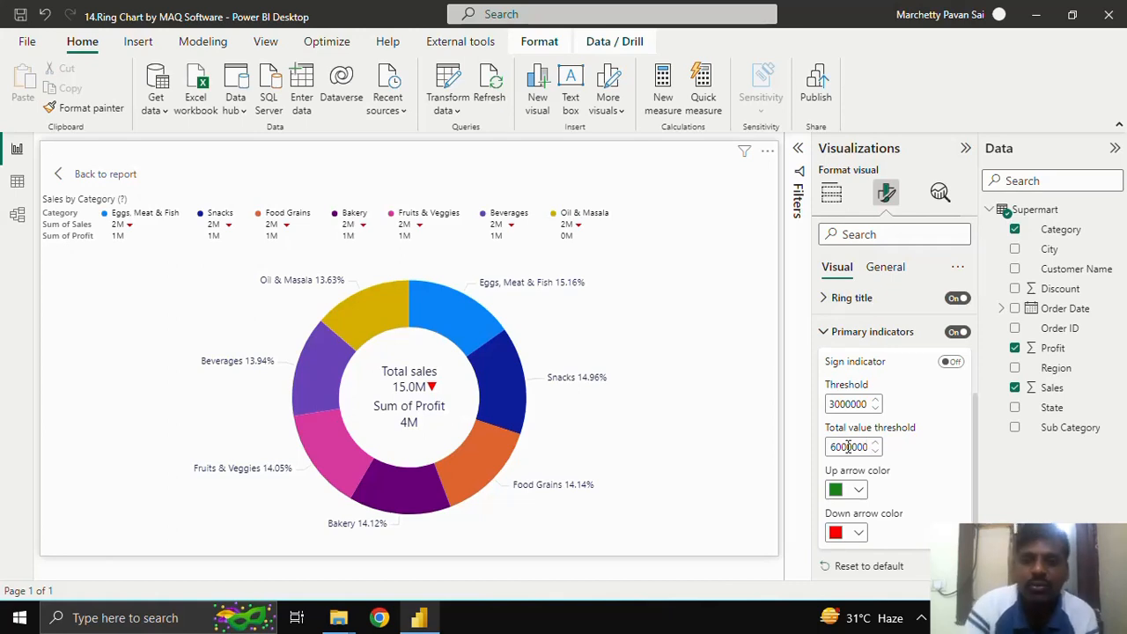
- Replace the primary indicators' total value threshold with 1 and collapse the Primary indicators settings
key(BackSpace)
key(BackSpace)
key(BackSpace)
key(BackSpace)
key(BackSpace)
key(BackSpace)
key(BackSpace)
key(BackSpace)
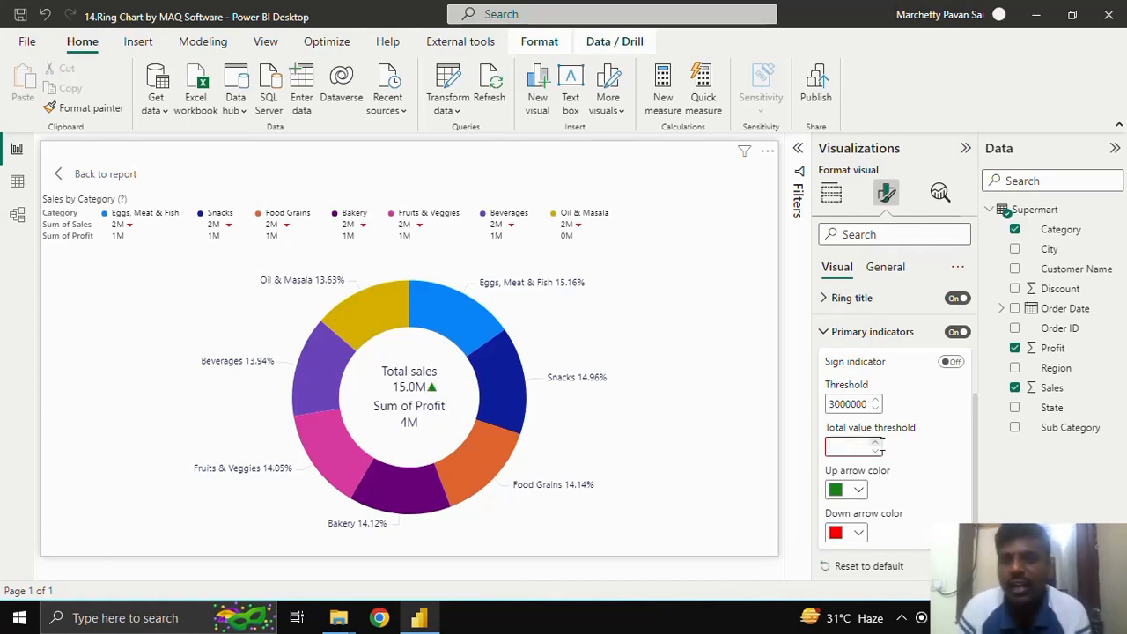
text(1)
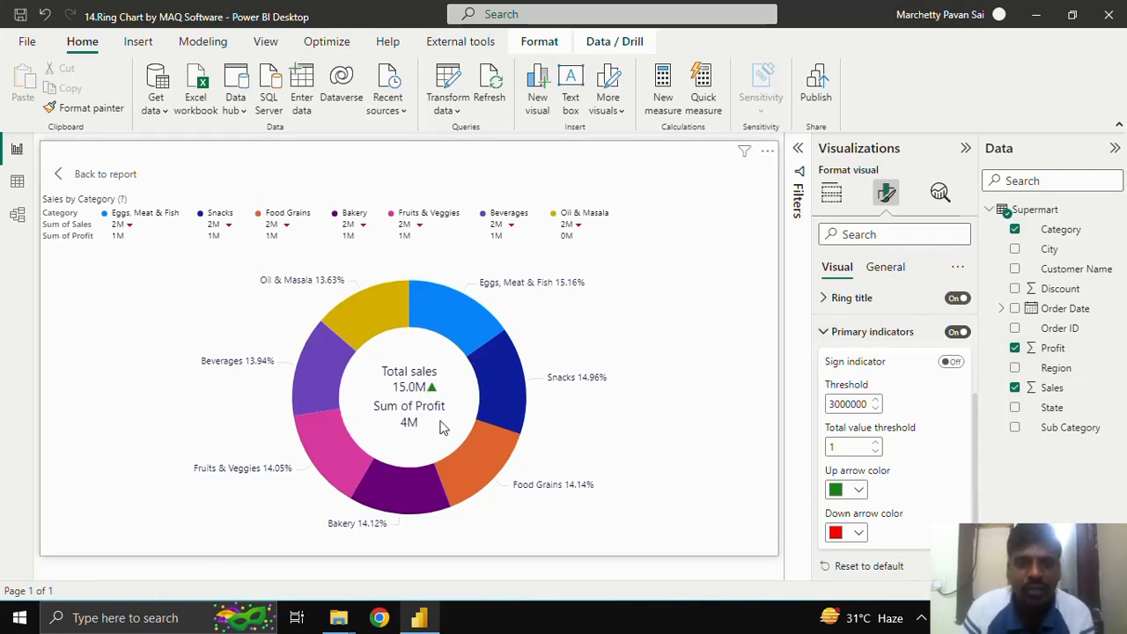
click(825, 335)
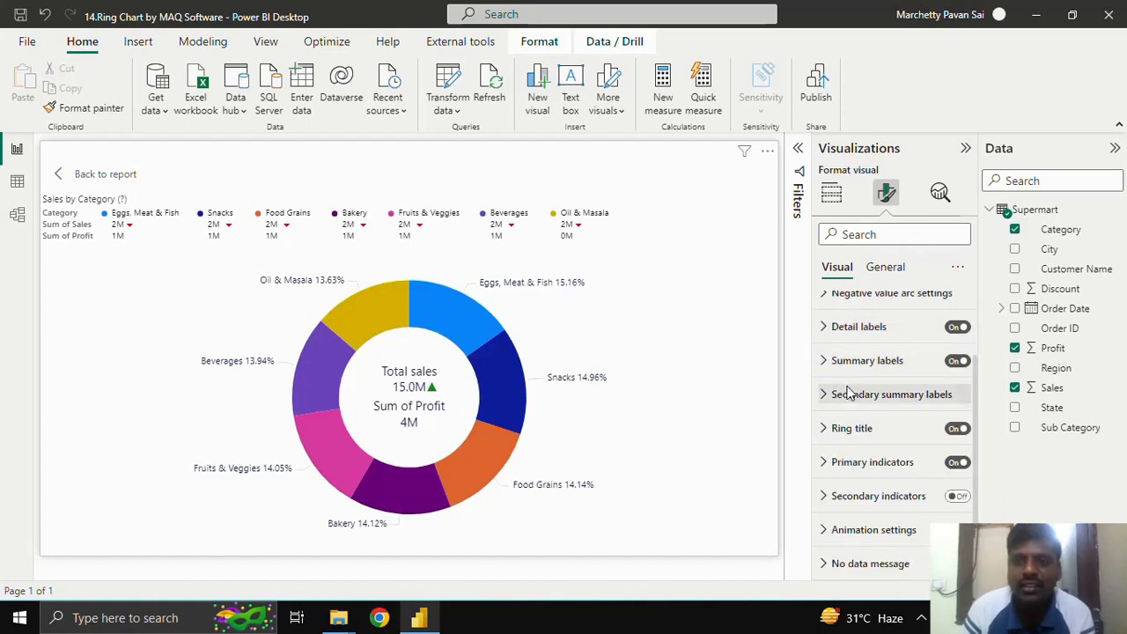
- Turn on the secondary indicators and enable their sign indicator
click(828, 496)
click(959, 497)
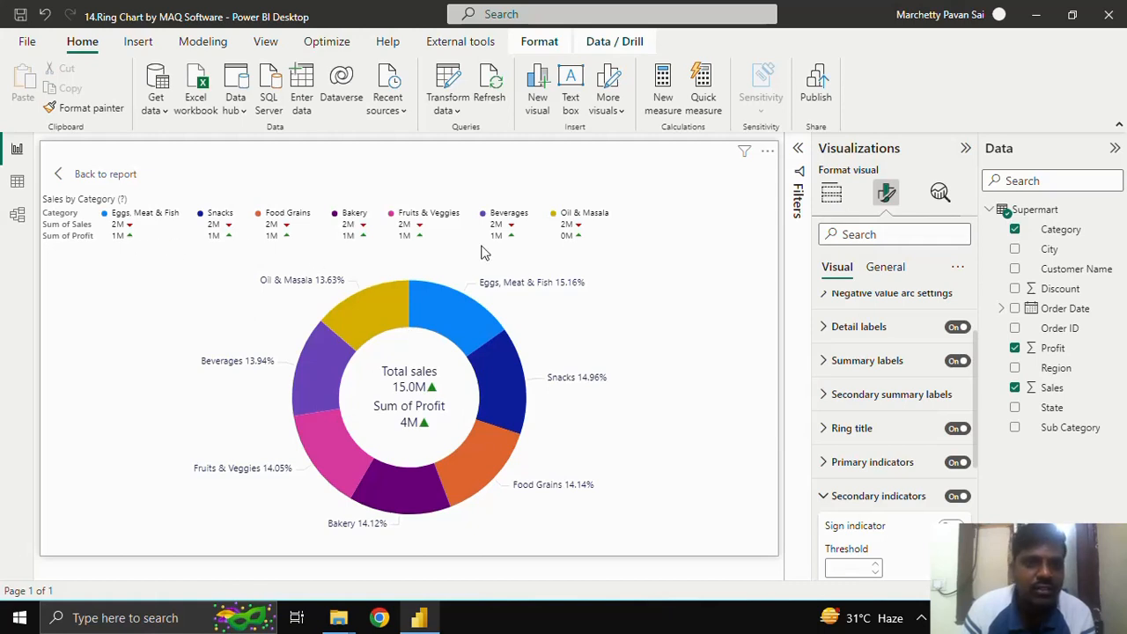
scroll(910, 511, down, 3)
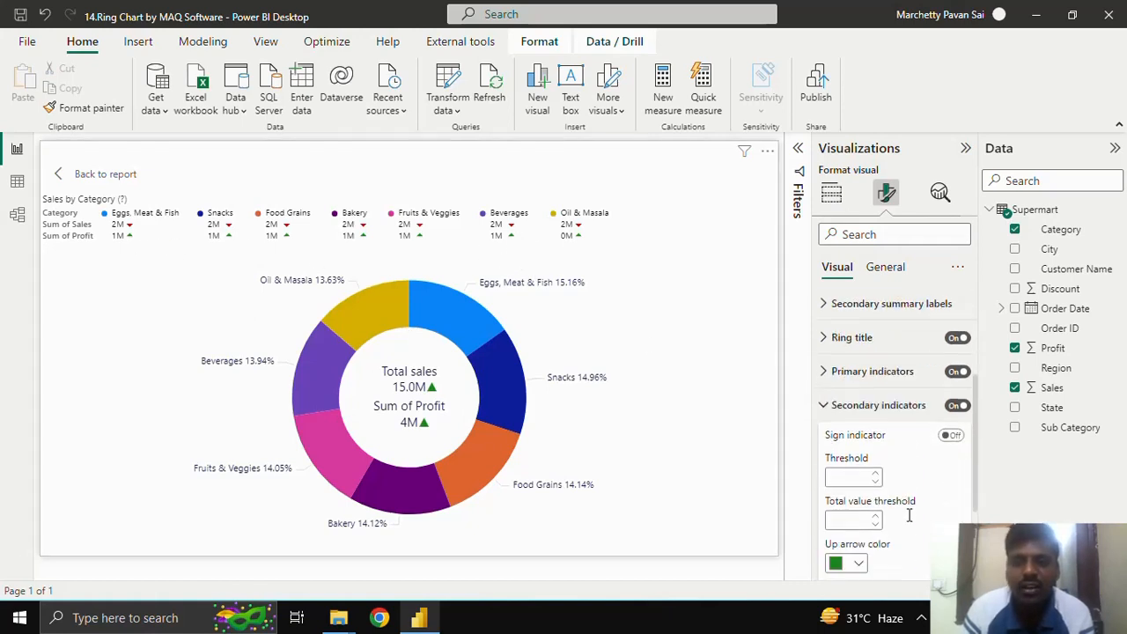
scroll(878, 515, down, 3)
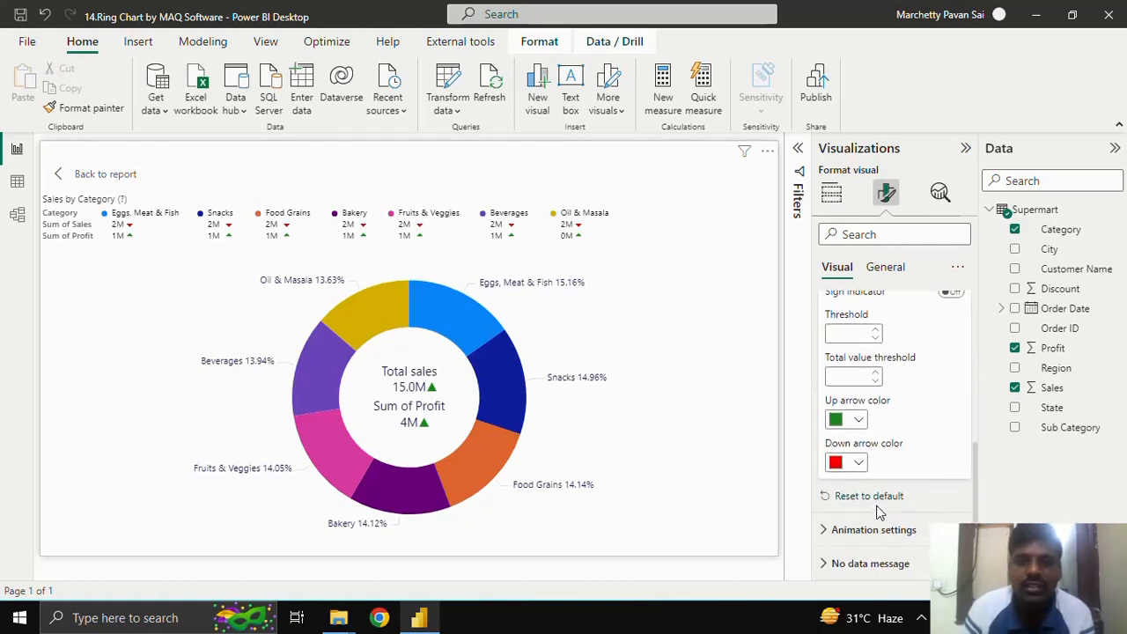
scroll(889, 413, up, 1)
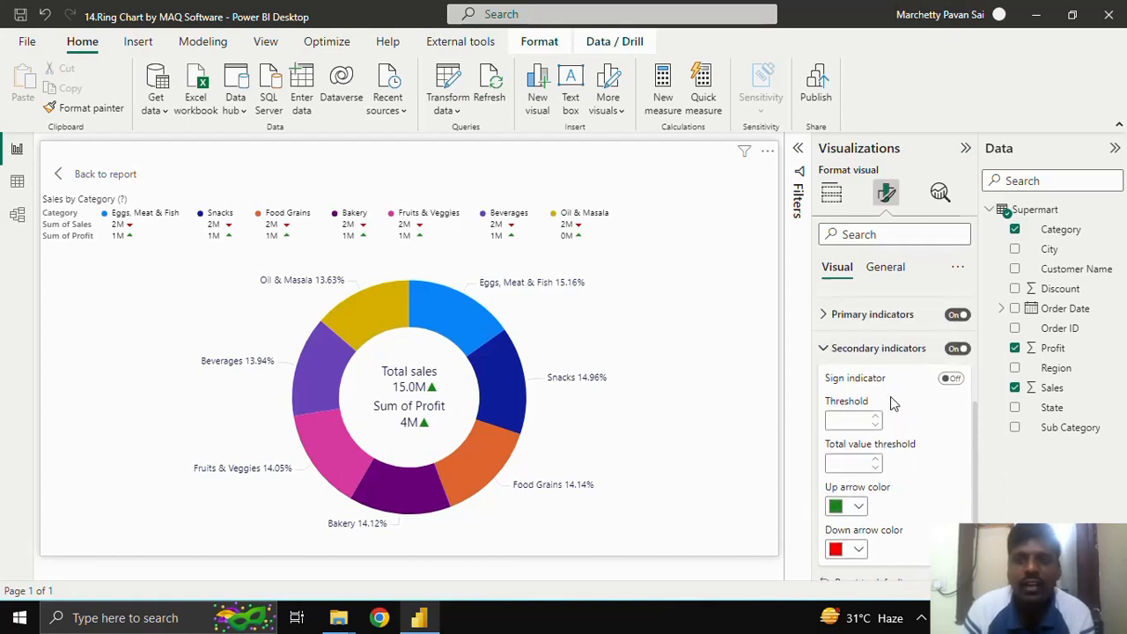
click(953, 379)
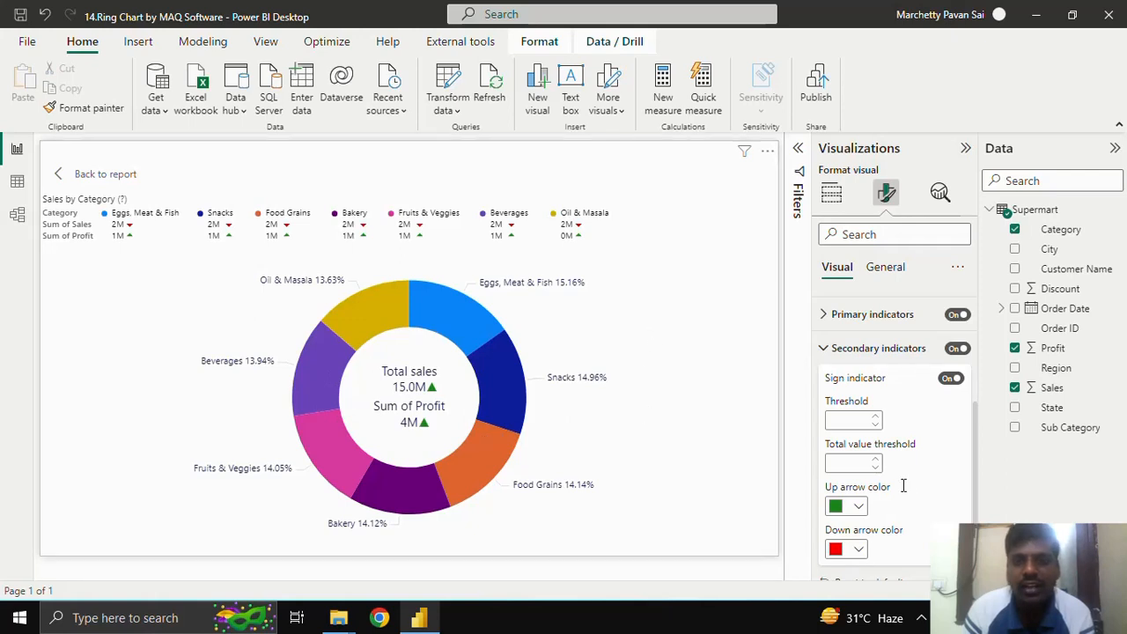
- Examine the secondary indicators' threshold and arrow color options and the ring chart's primary and secondary threshold data fields
scroll(898, 480, down, 1)
scroll(868, 476, down, 1)
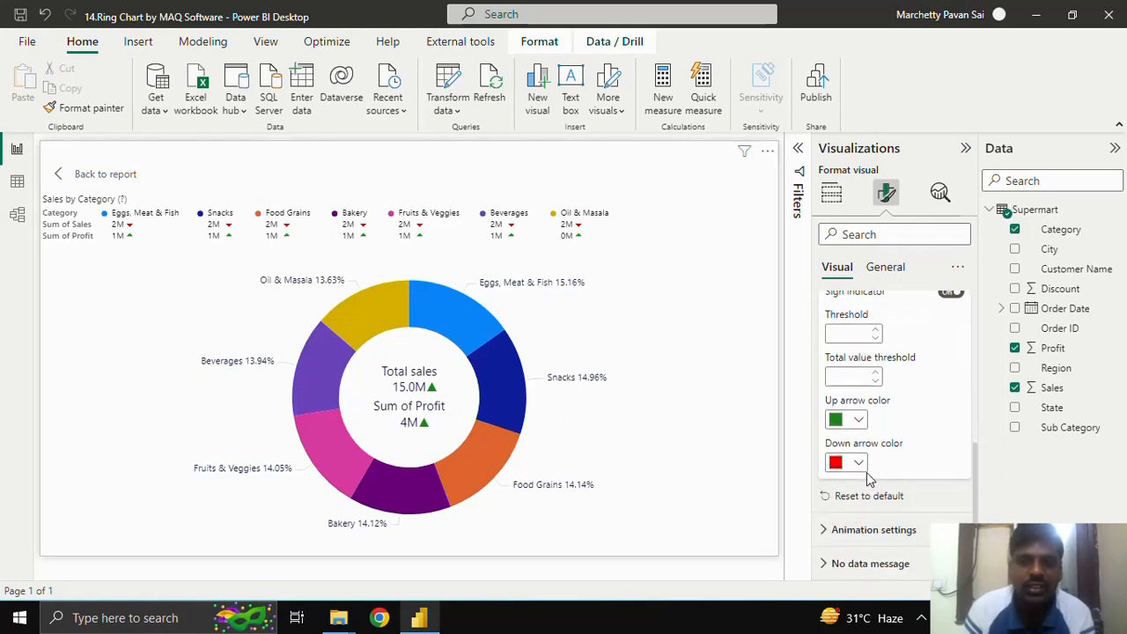
scroll(868, 475, up, 2)
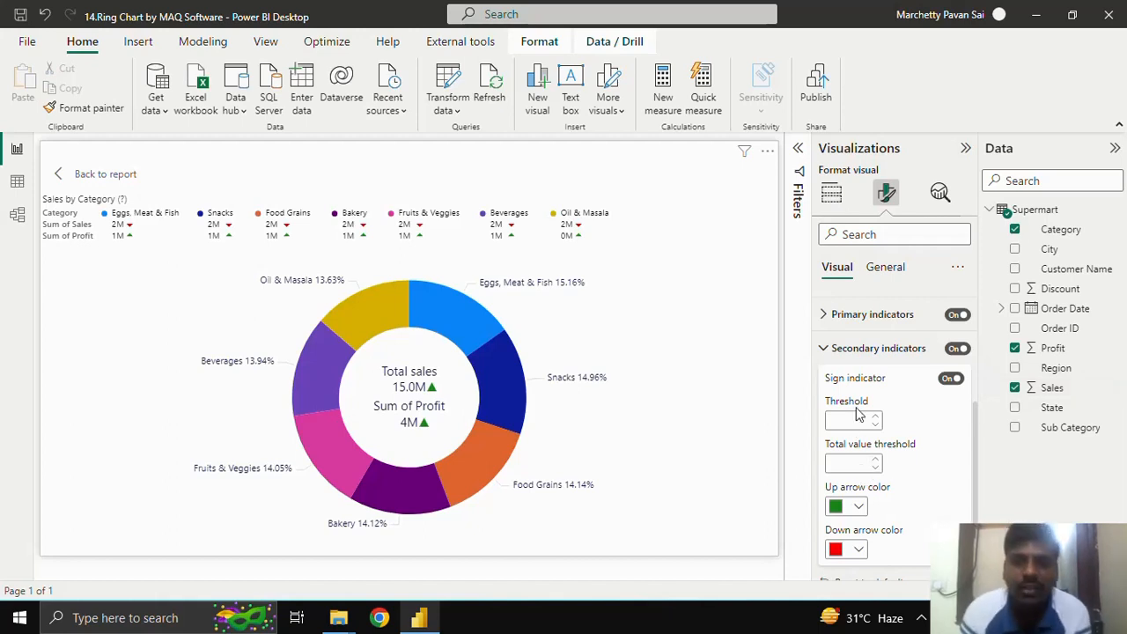
click(833, 194)
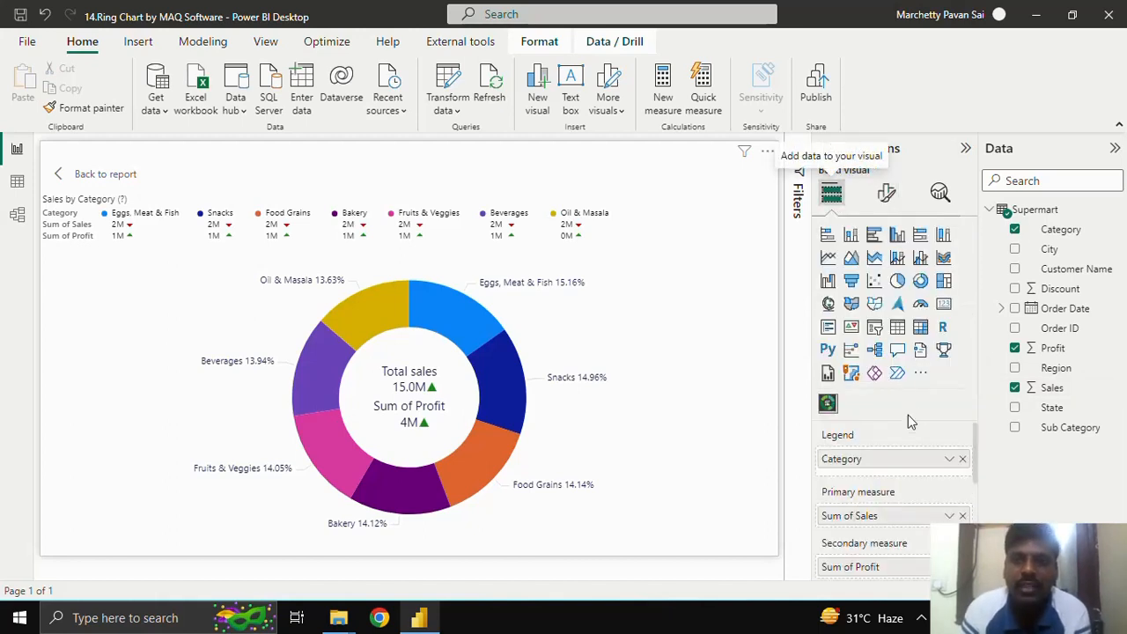
scroll(883, 462, down, 5)
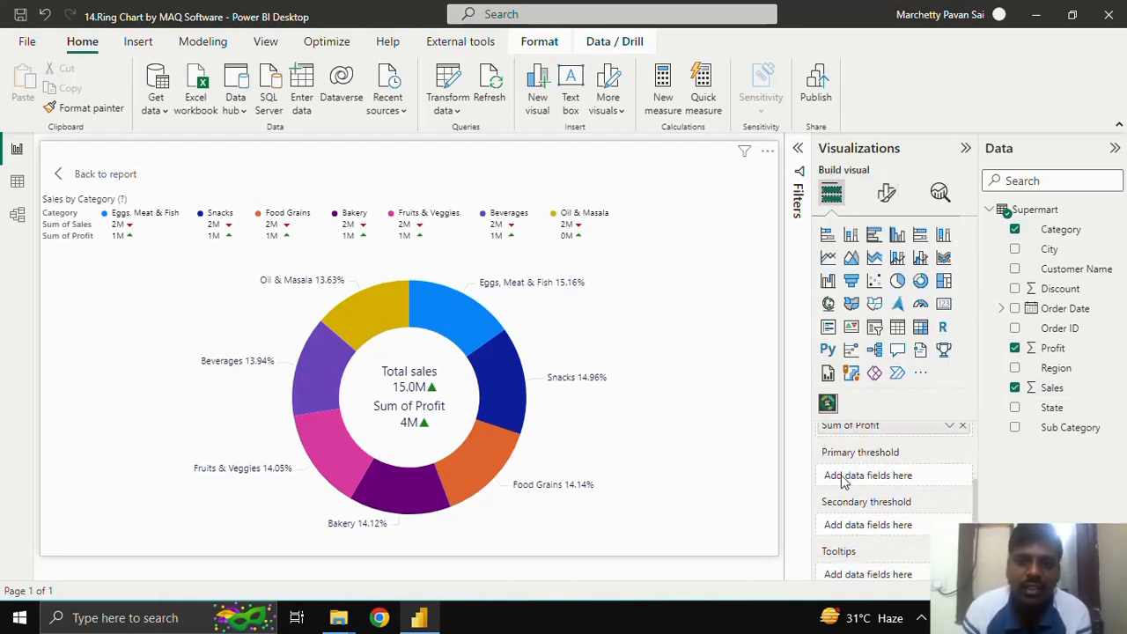
click(885, 193)
scroll(861, 482, down, 5)
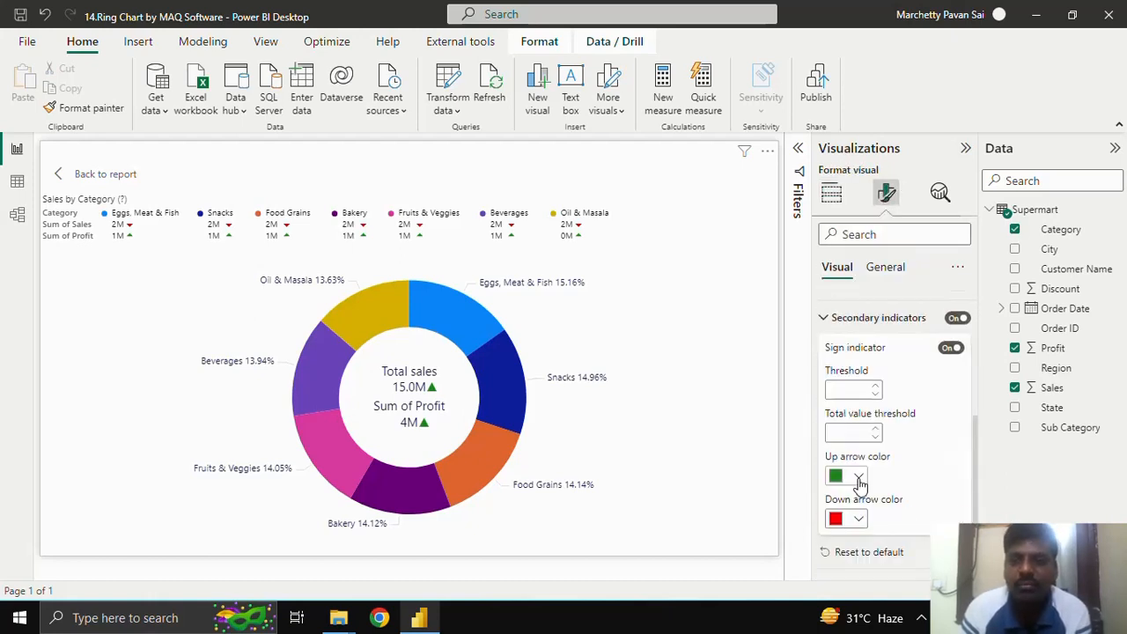
- Collapse the Secondary indicators settings and turn on the ring chart's animation
click(821, 317)
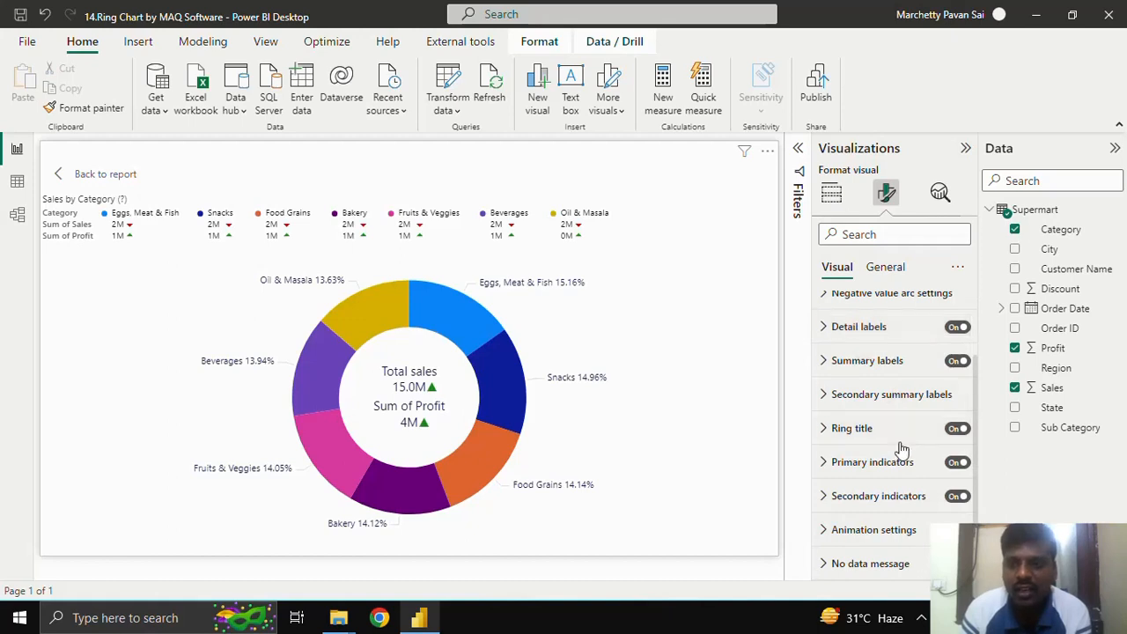
click(845, 531)
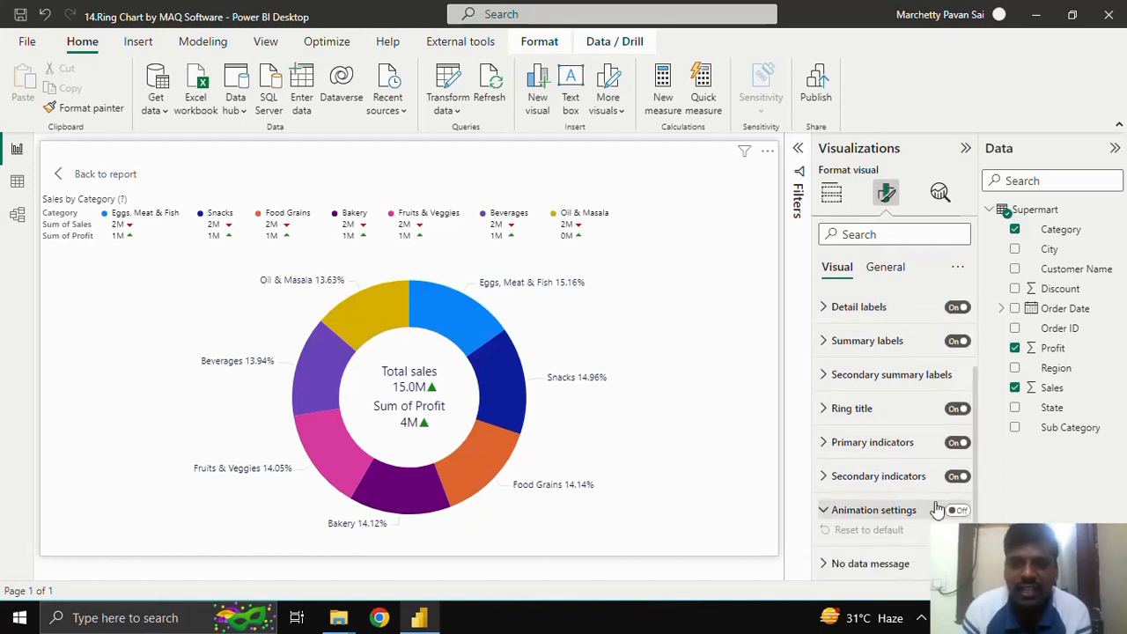
click(956, 512)
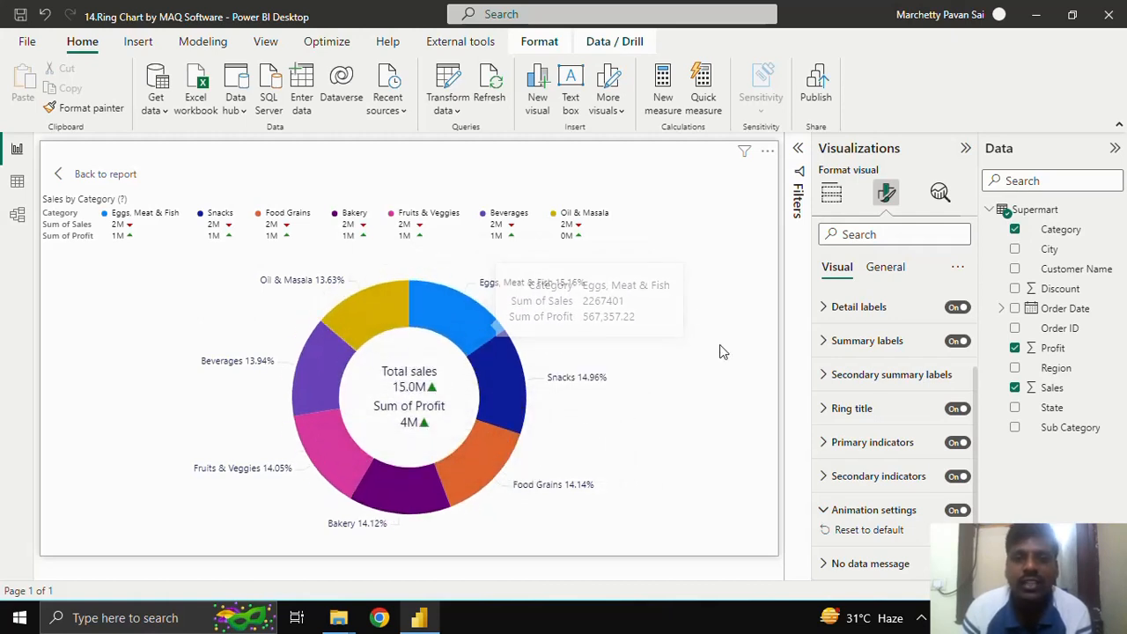
- Review the message text in the ring chart's No data message settings
click(835, 562)
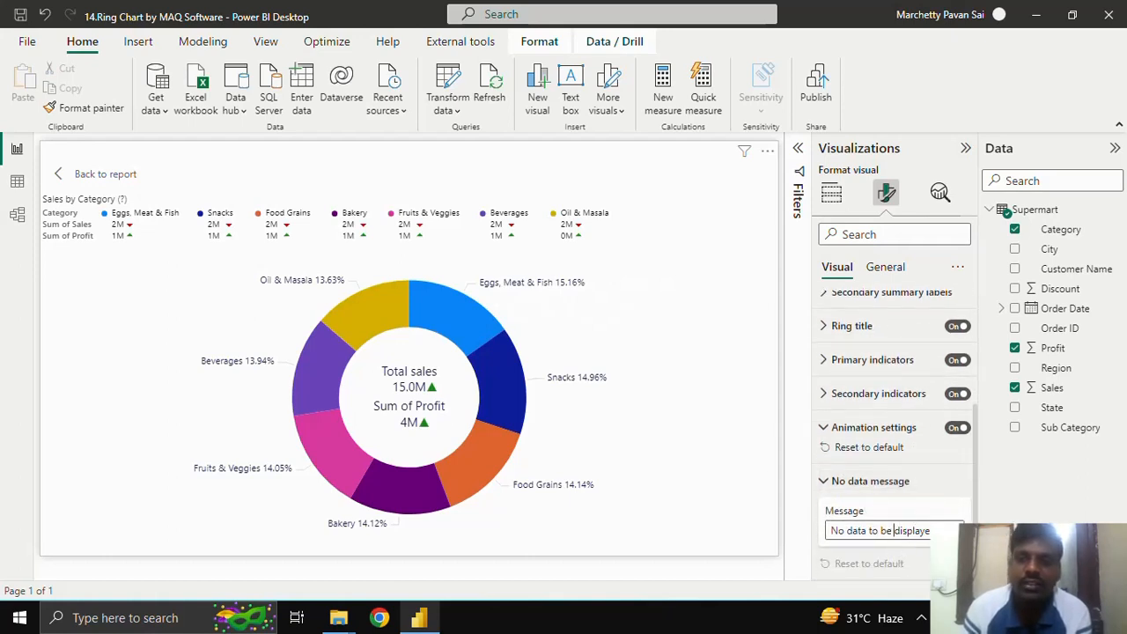
drag(941, 531, 826, 530)
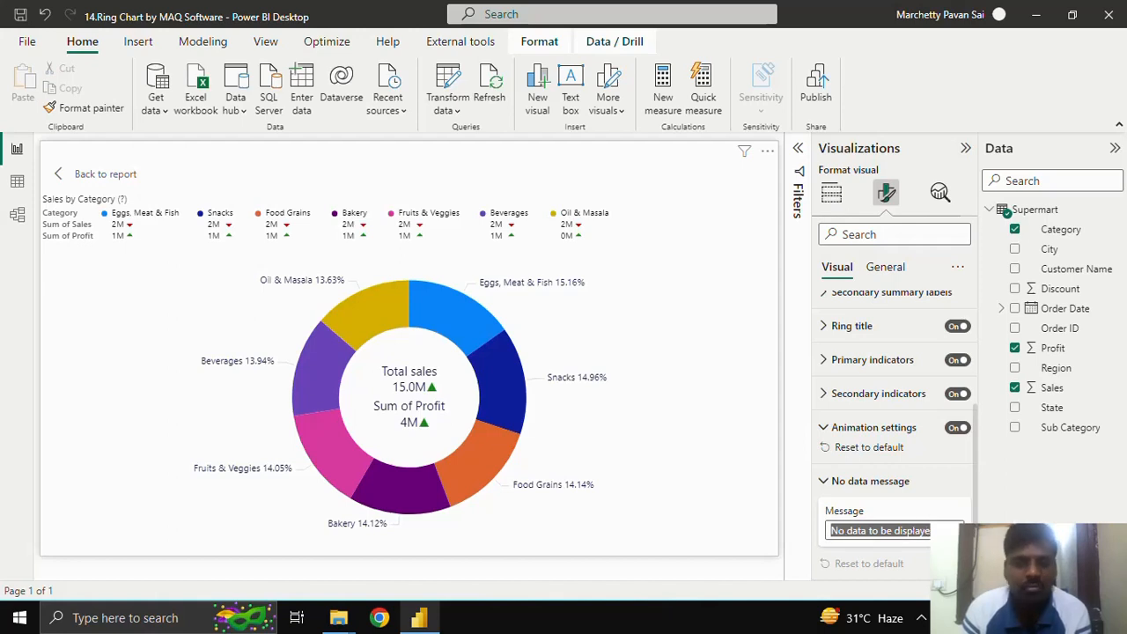
click(947, 530)
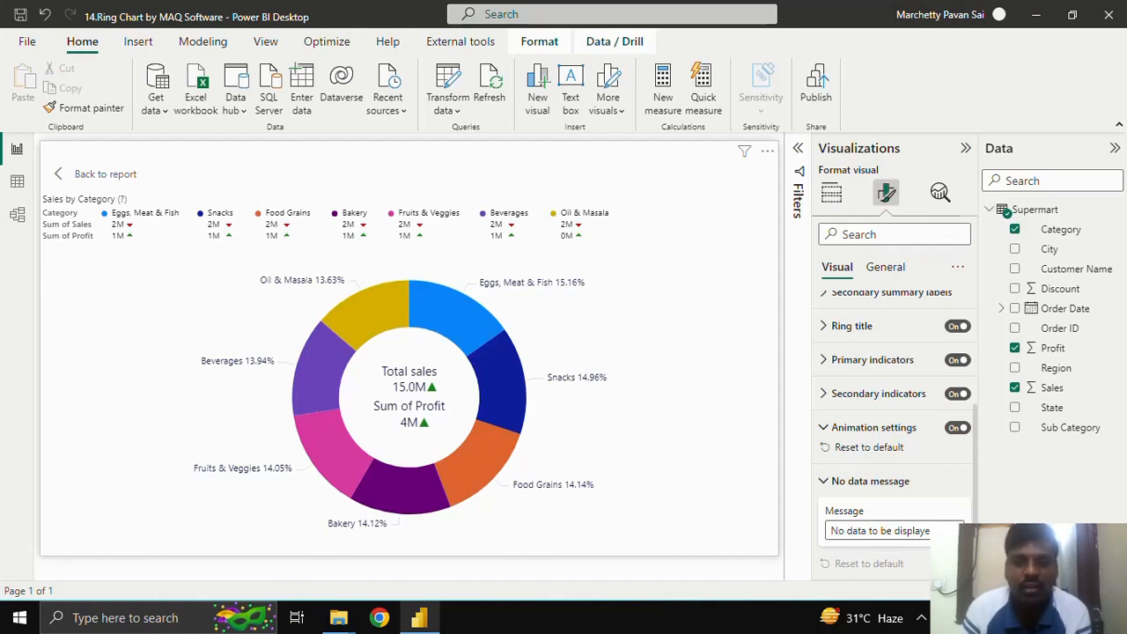
scroll(855, 484, up, 4)
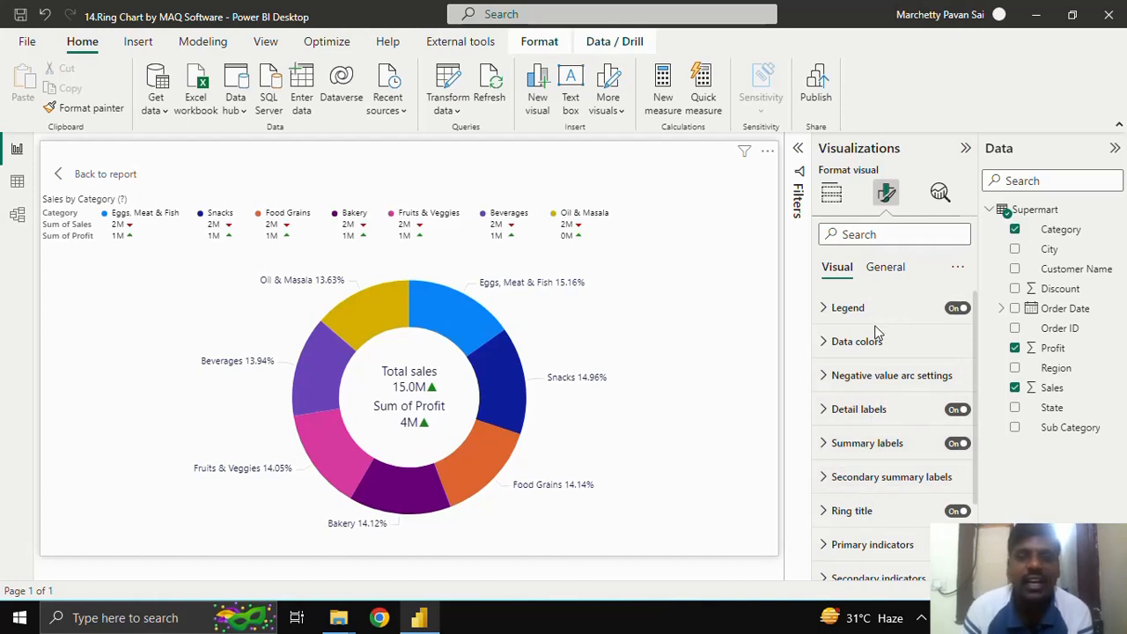
- Look over the ring chart's General format options and return from focus mode to the report page
click(884, 271)
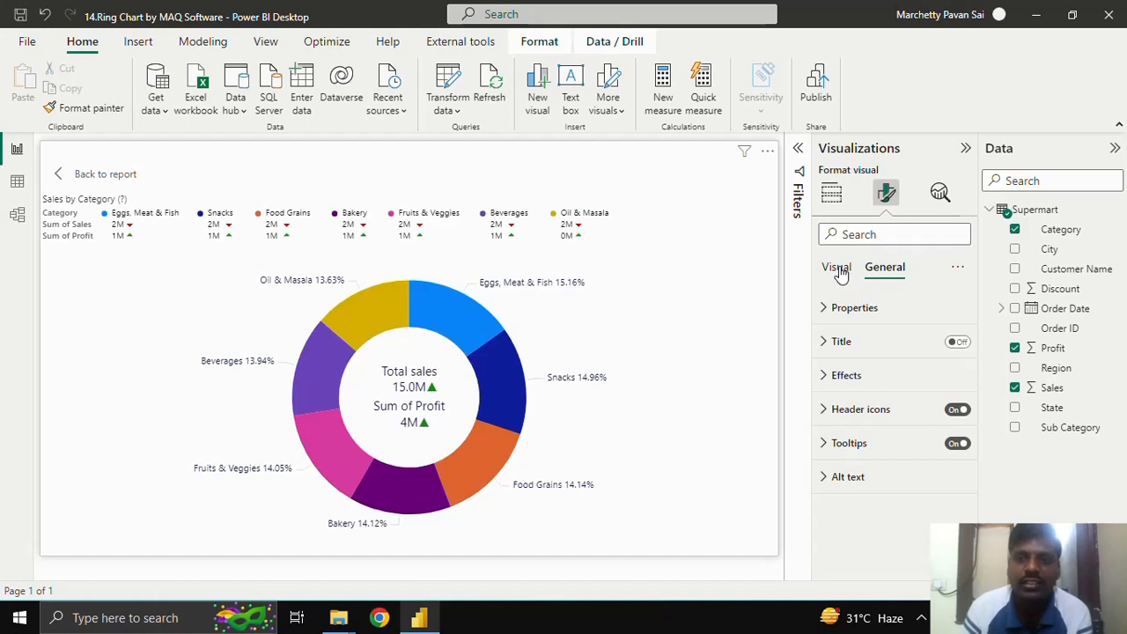
click(838, 269)
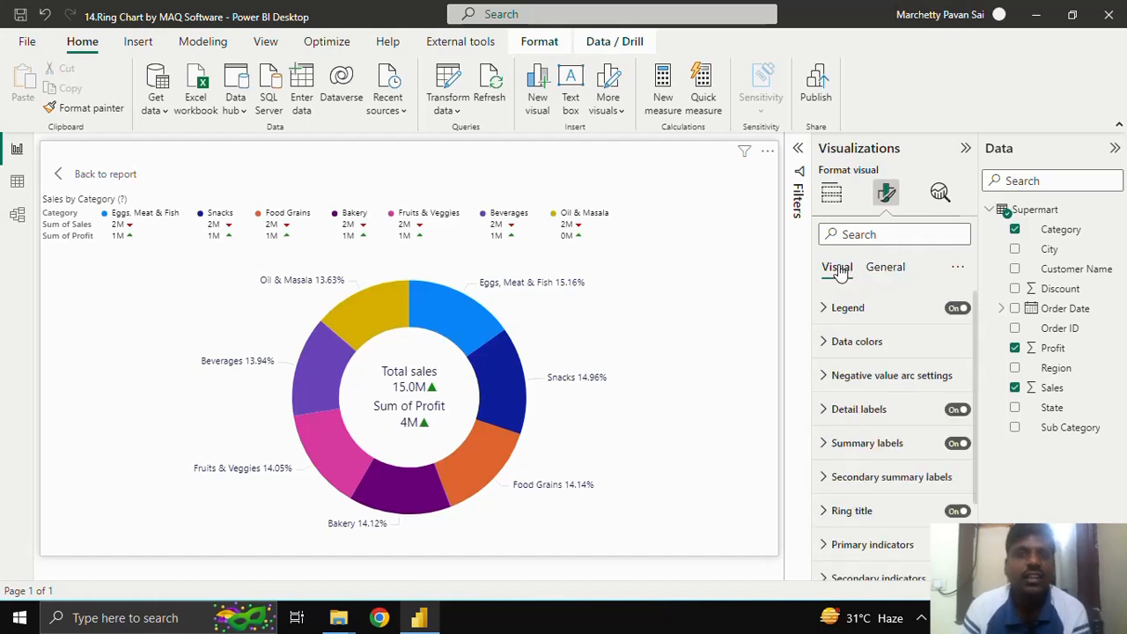
click(82, 175)
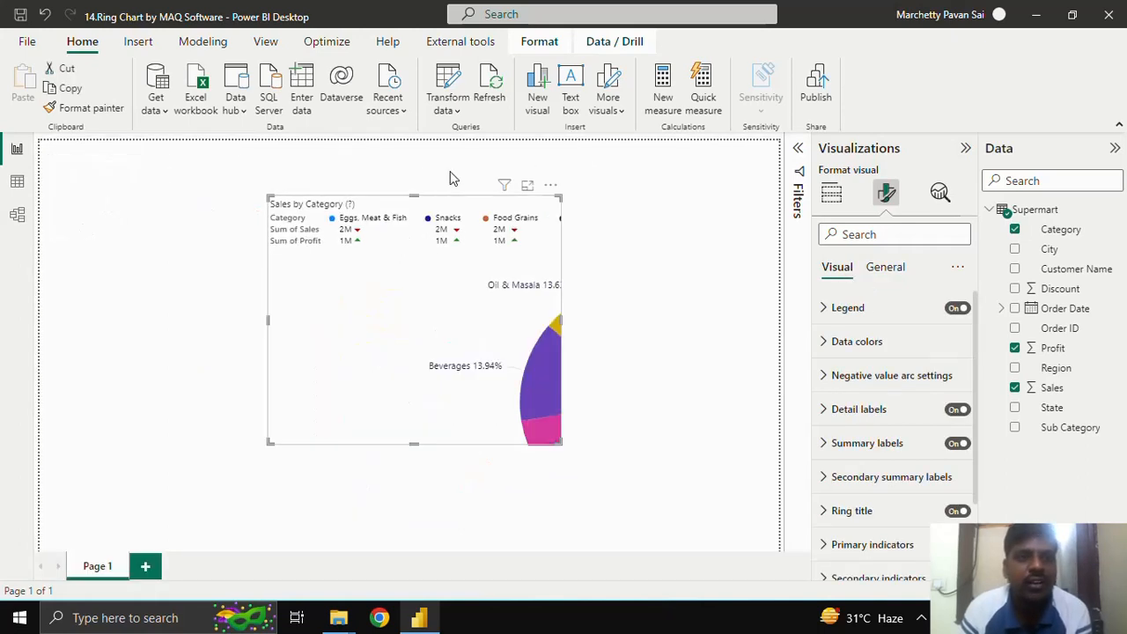